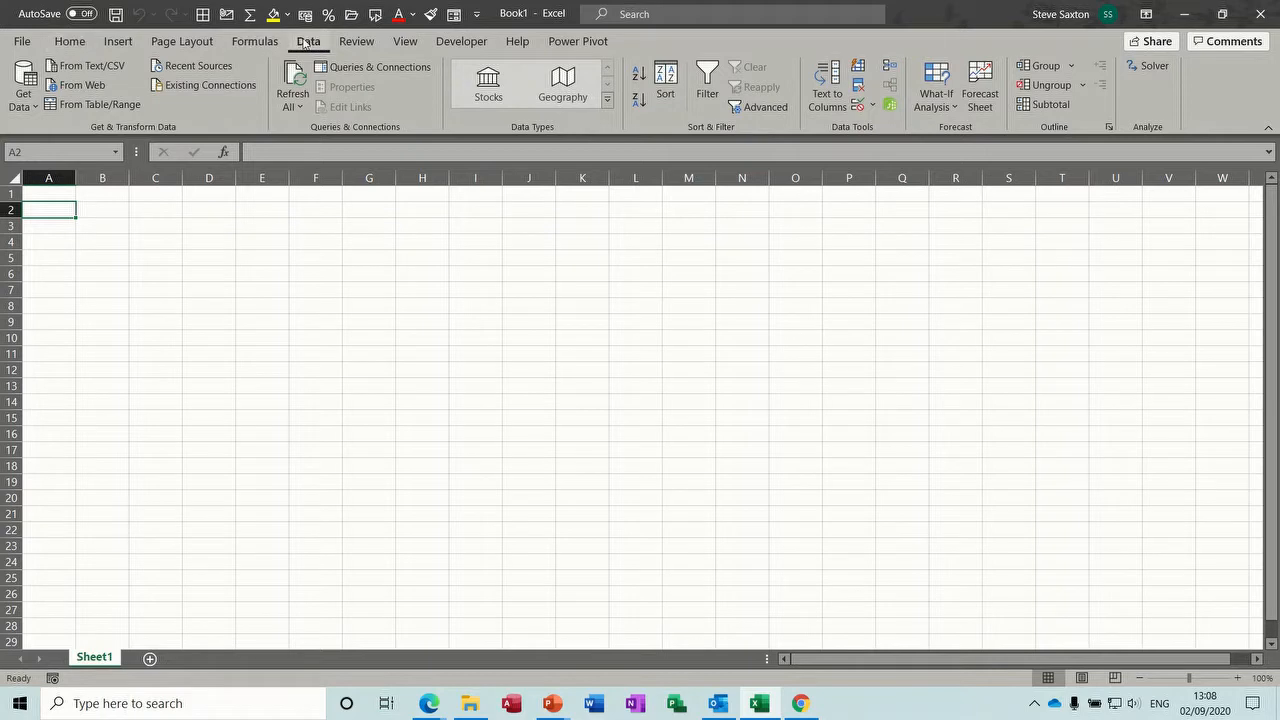
# Import the QryTrainingDetails workbook from the Documents folder and load its QryTrainingDetails sheet into a worksheet.
pyautogui.click(32, 106)
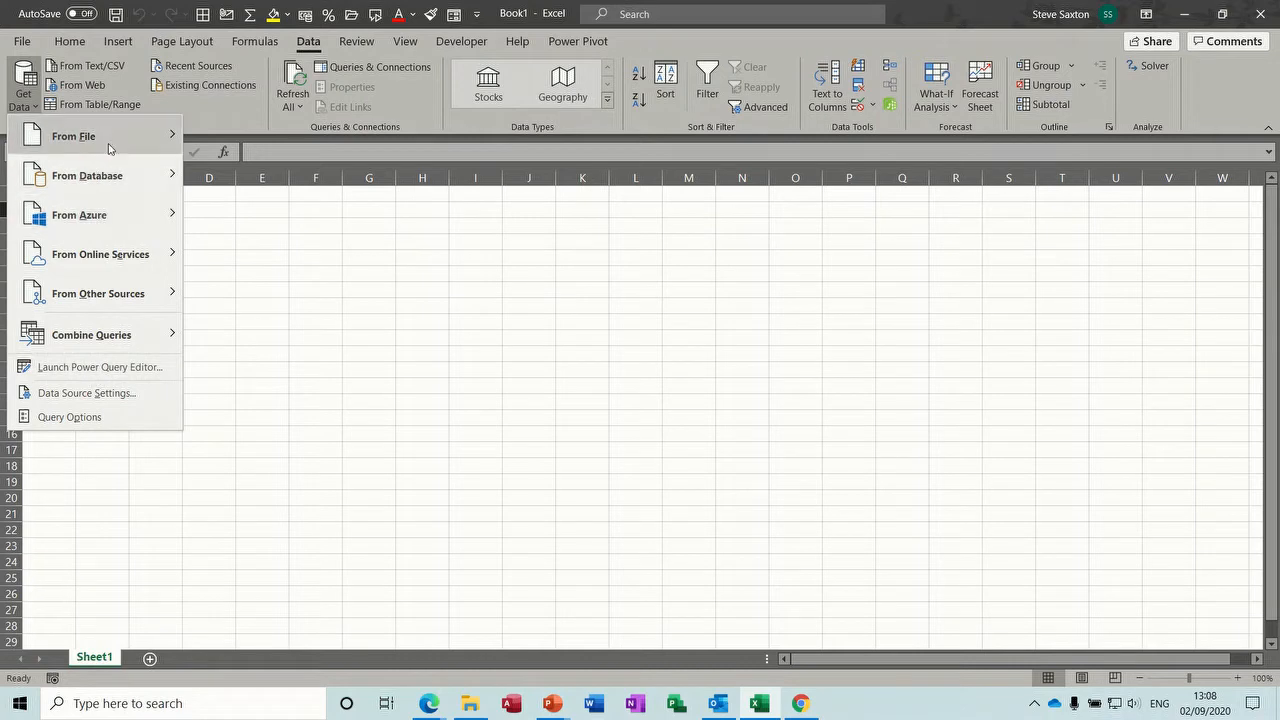
pyautogui.moveTo(145, 147)
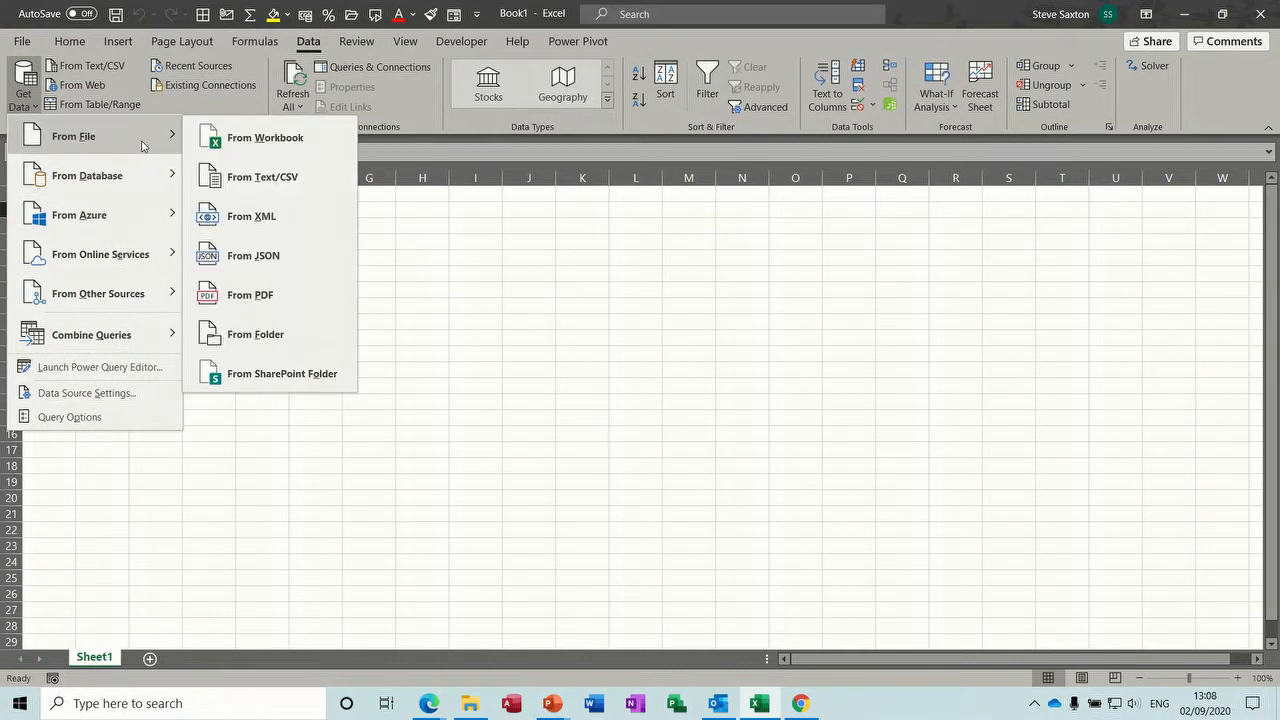
pyautogui.click(297, 149)
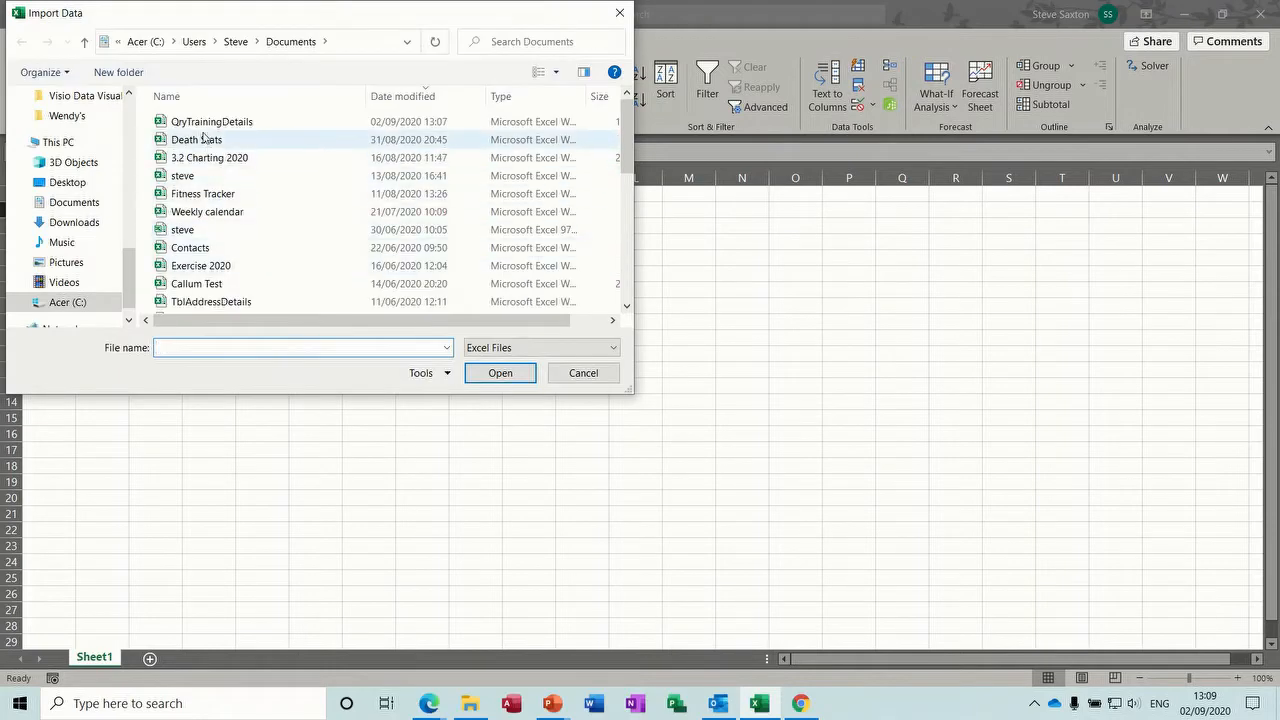
pyautogui.click(200, 122)
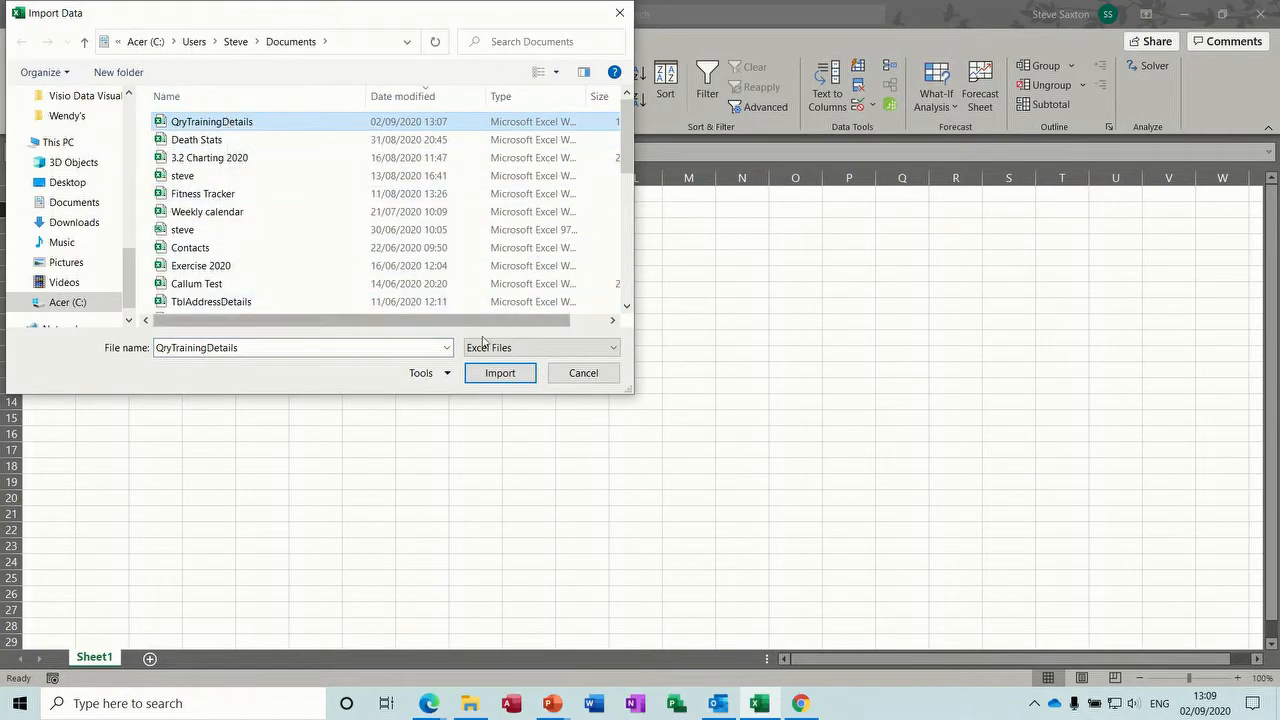
pyautogui.click(496, 374)
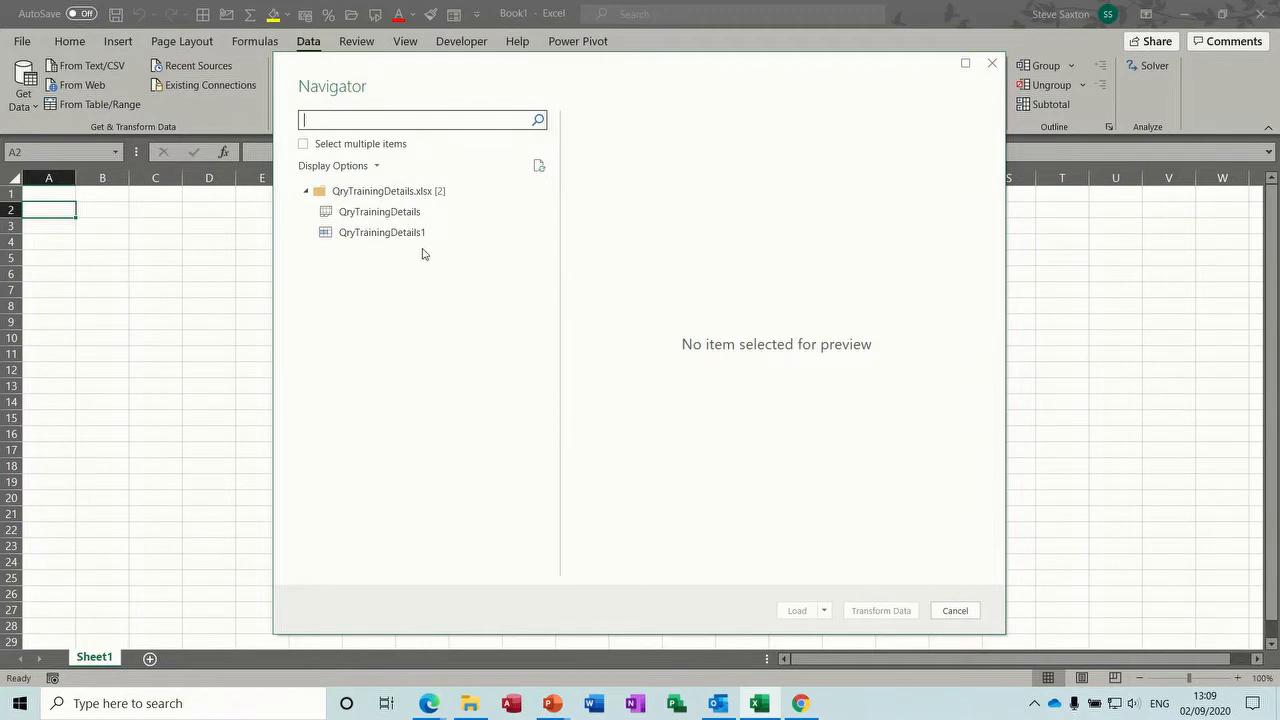
pyautogui.click(376, 215)
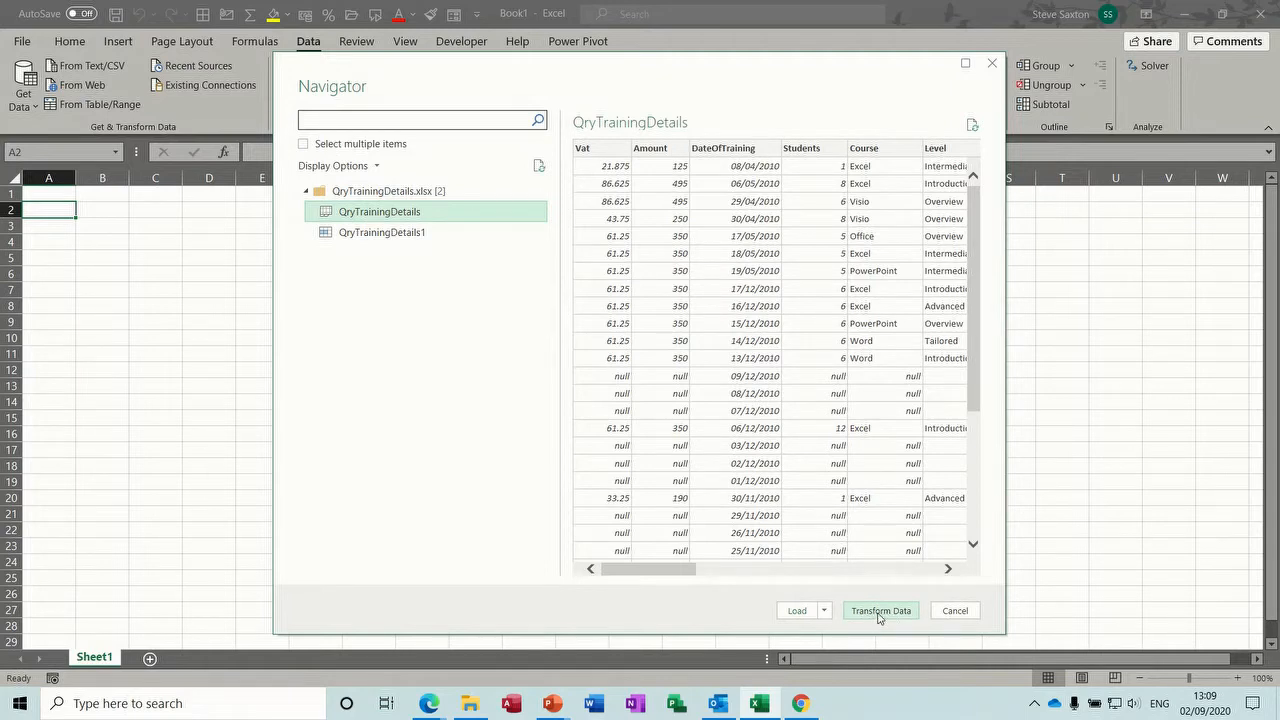
pyautogui.click(797, 611)
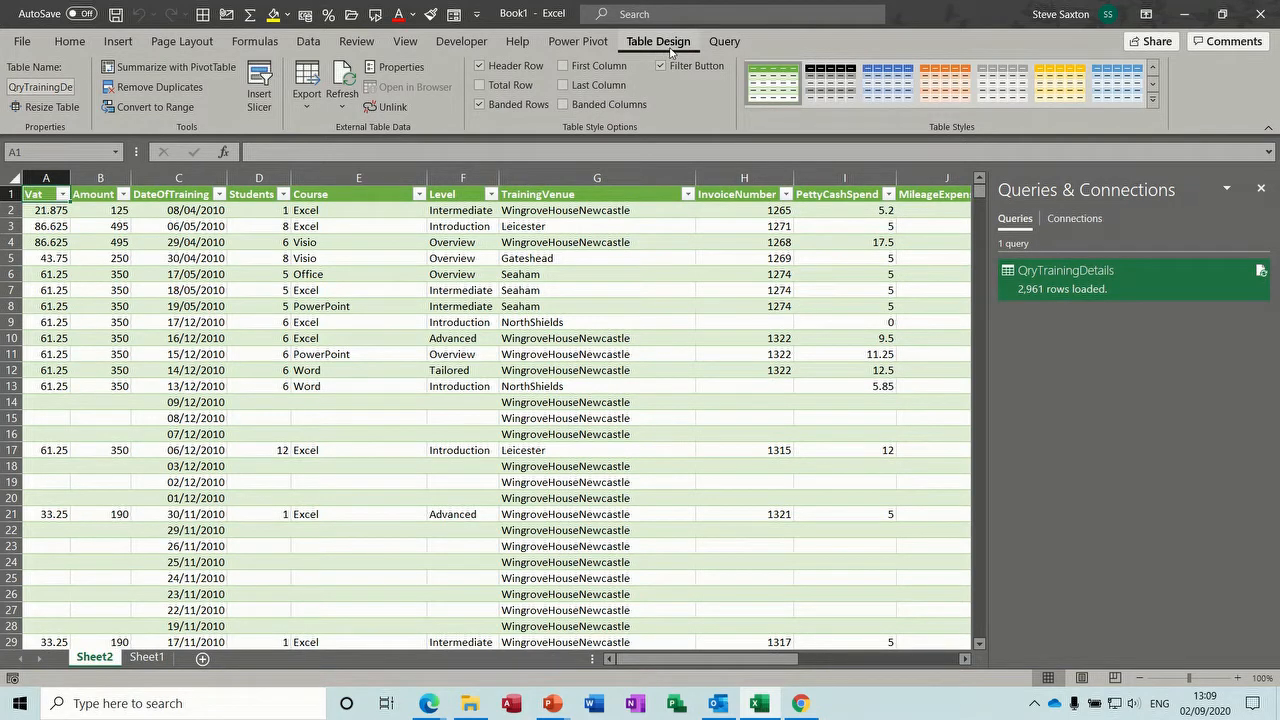
pyautogui.click(726, 44)
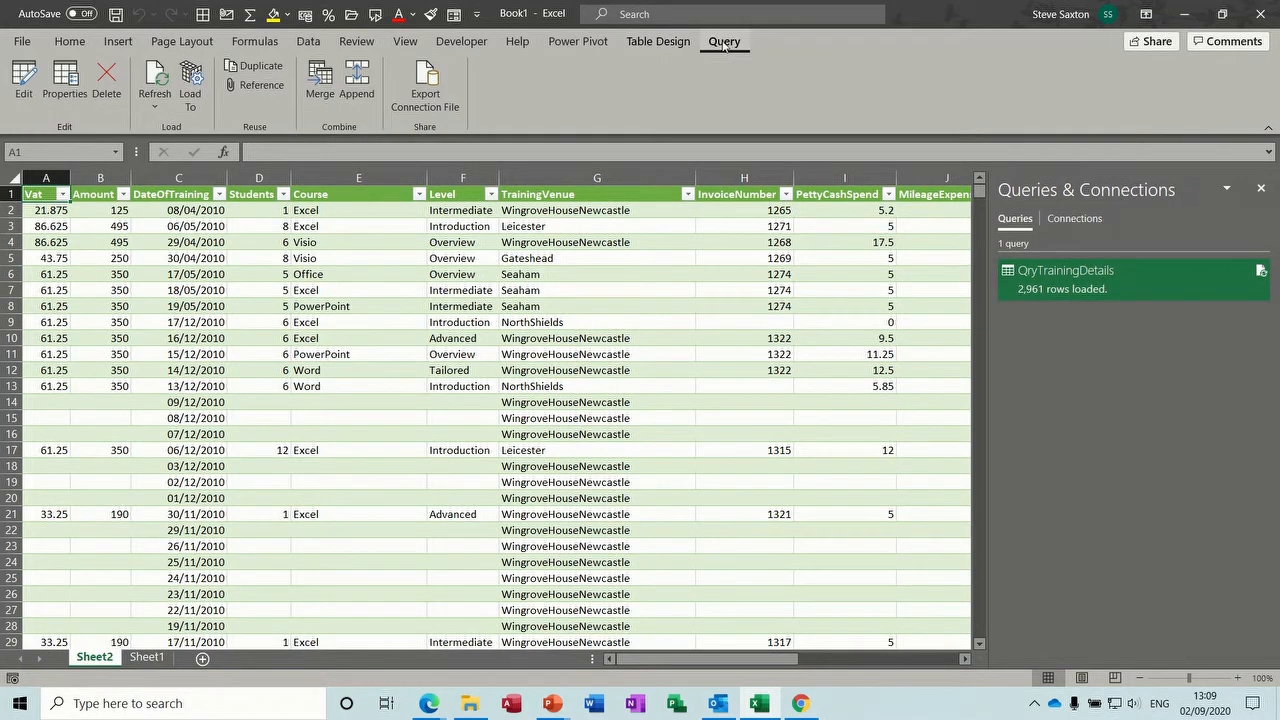
pyautogui.click(662, 44)
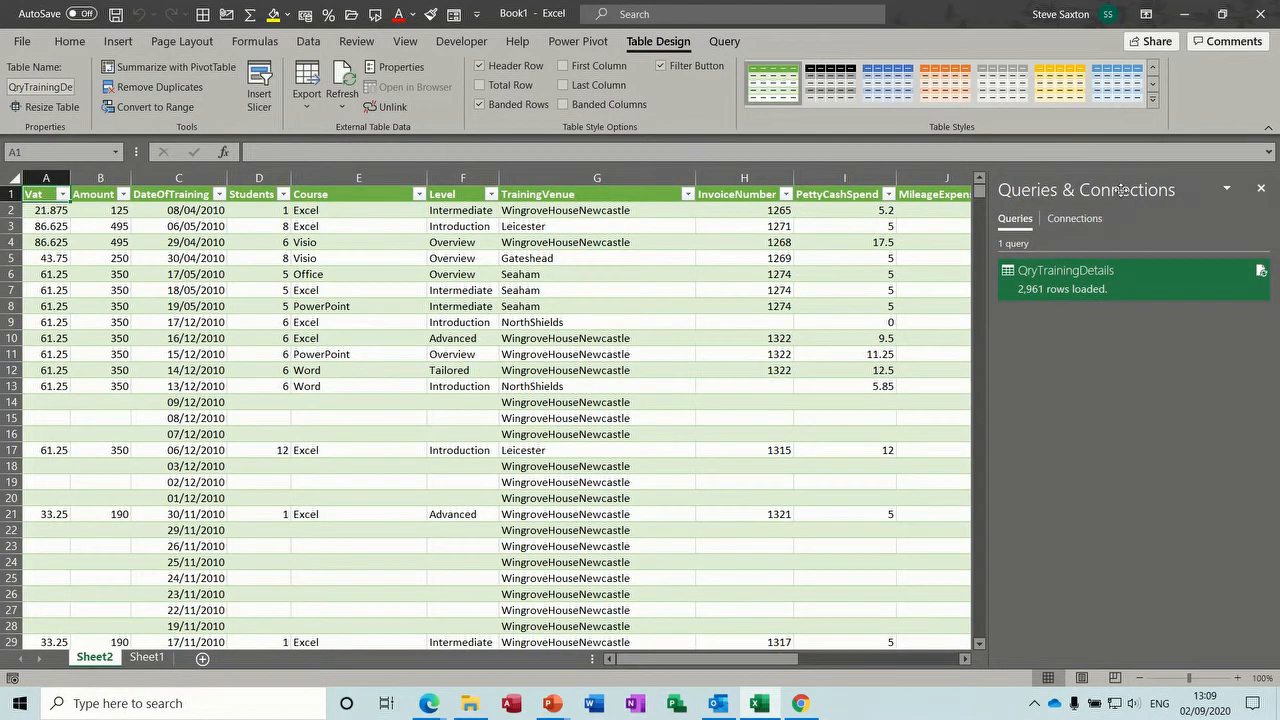
pyautogui.moveTo(1102, 287)
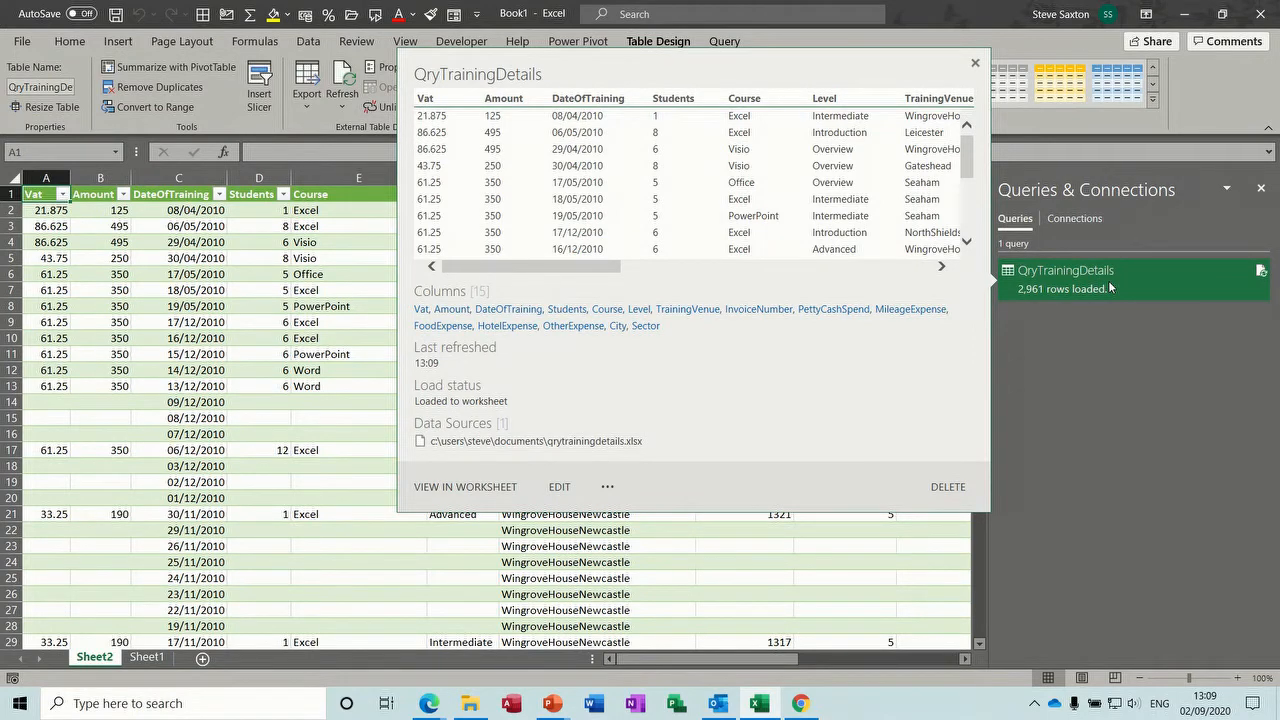
pyautogui.rightClick(1110, 288)
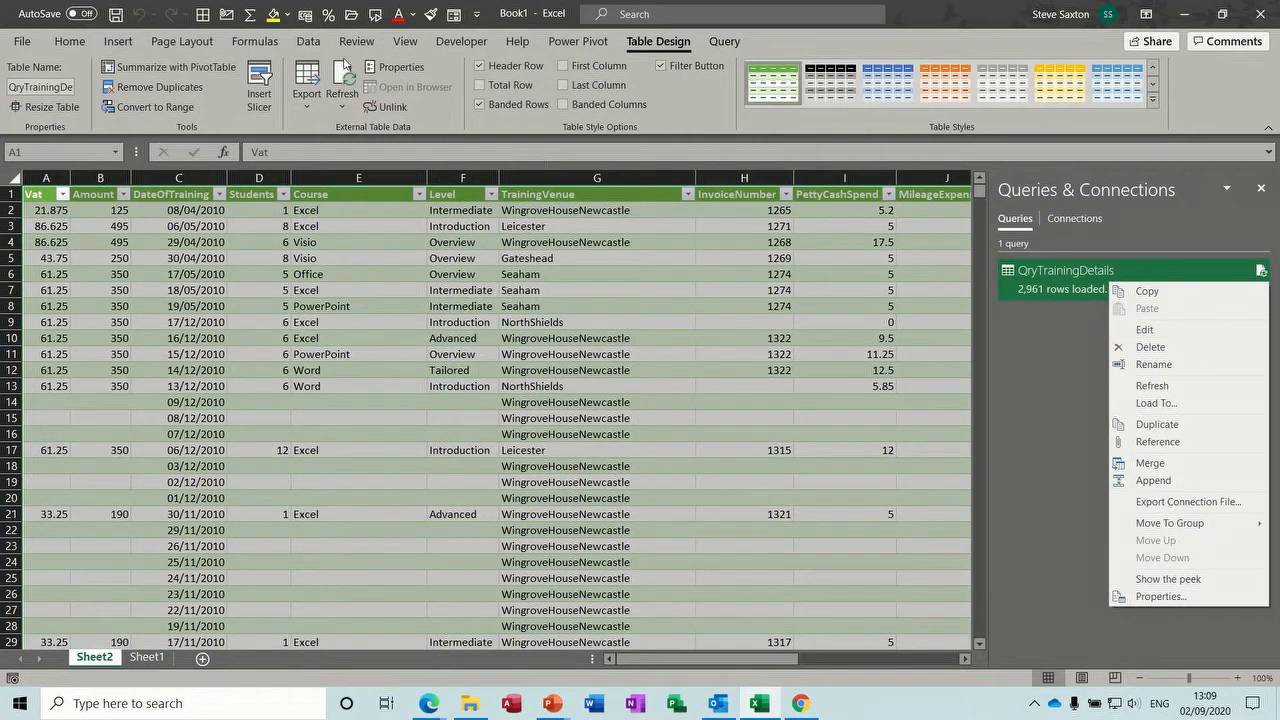
pyautogui.click(312, 45)
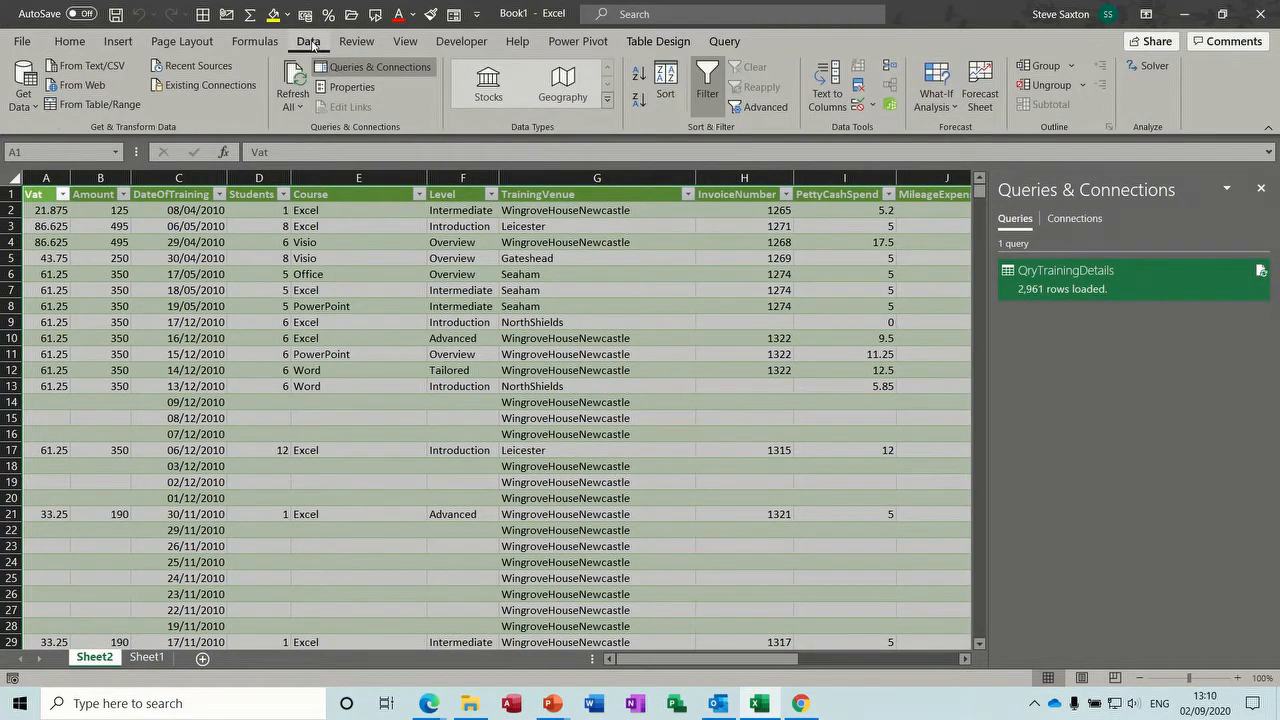
pyautogui.click(31, 105)
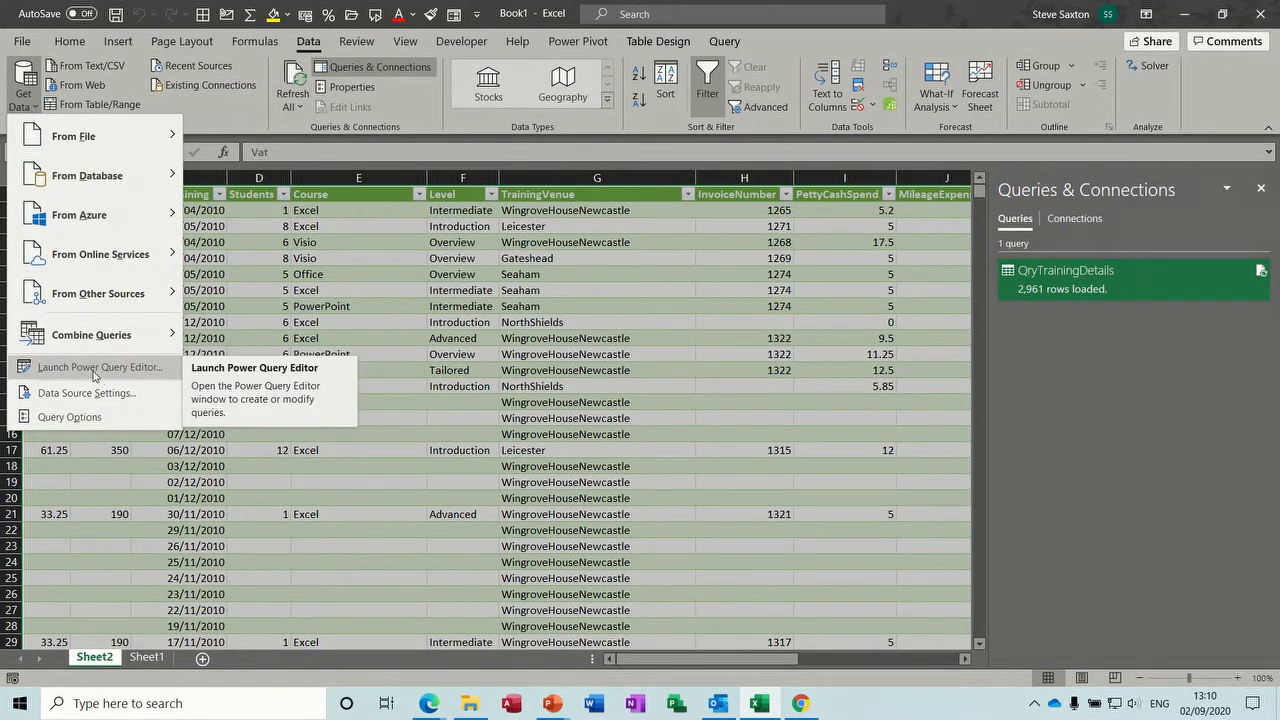
# Open the QryTrainingDetails query for editing in the Power Query Editor.
pyautogui.click(1112, 279)
pyautogui.rightClick(1112, 279)
pyautogui.click(1130, 328)
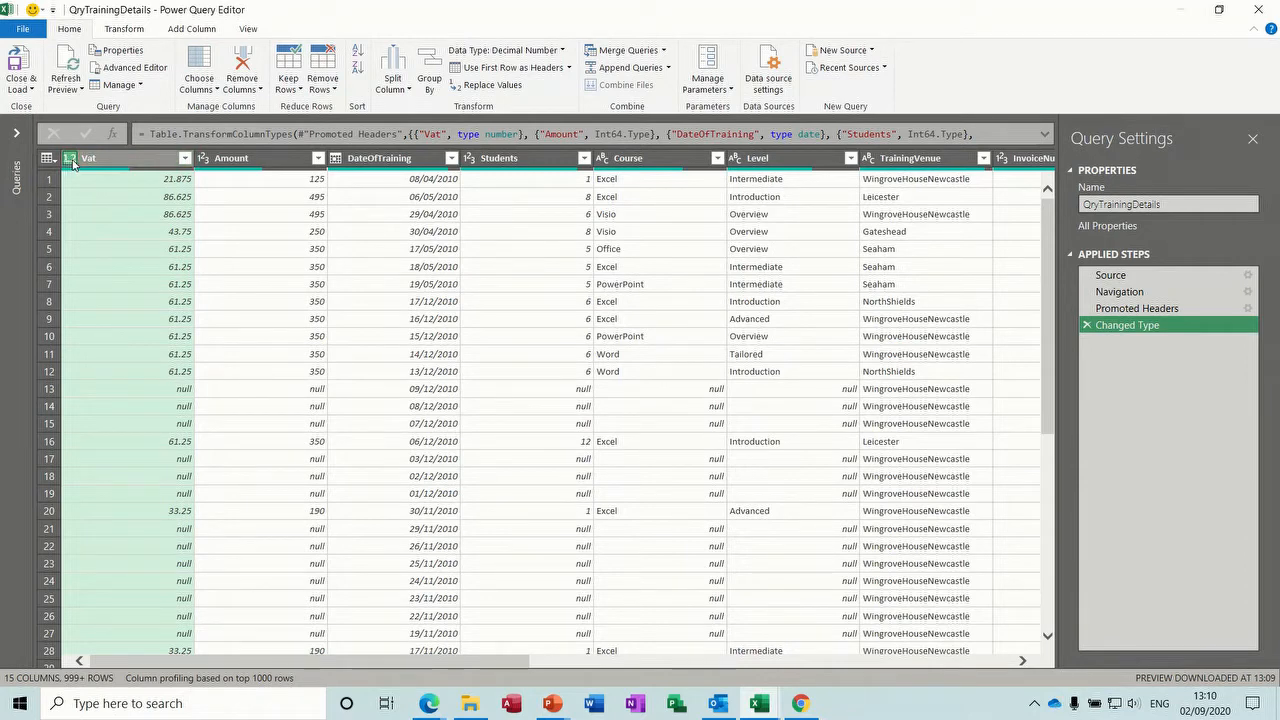
# Change the data type of the Amount and Vat columns to Currency, replacing the current type conversion for both.
pyautogui.click(203, 160)
pyautogui.click(224, 197)
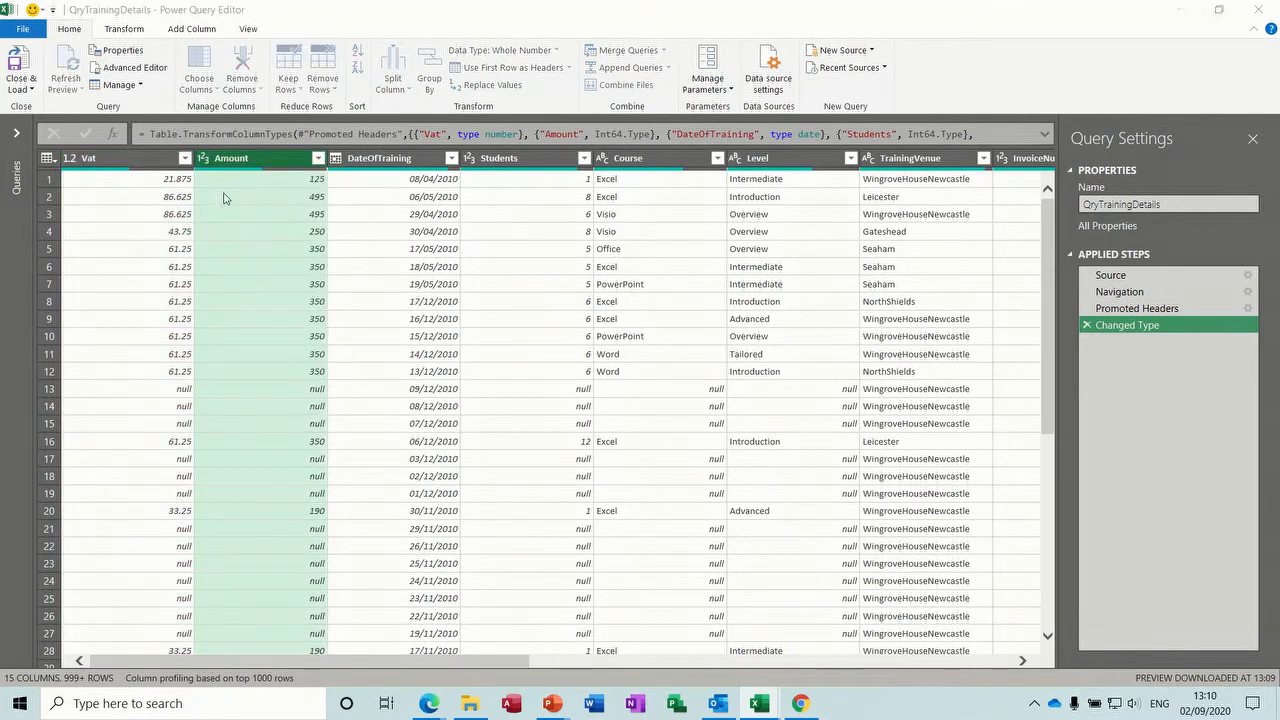
pyautogui.click(607, 394)
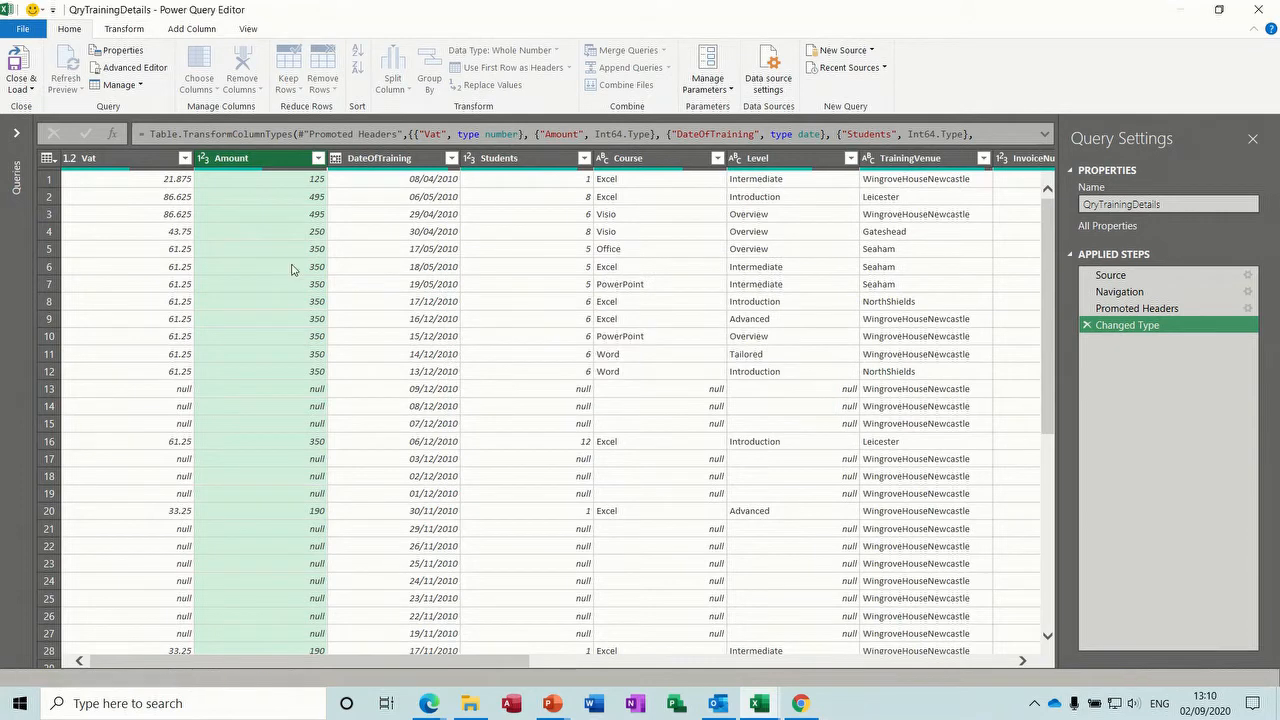
pyautogui.click(71, 158)
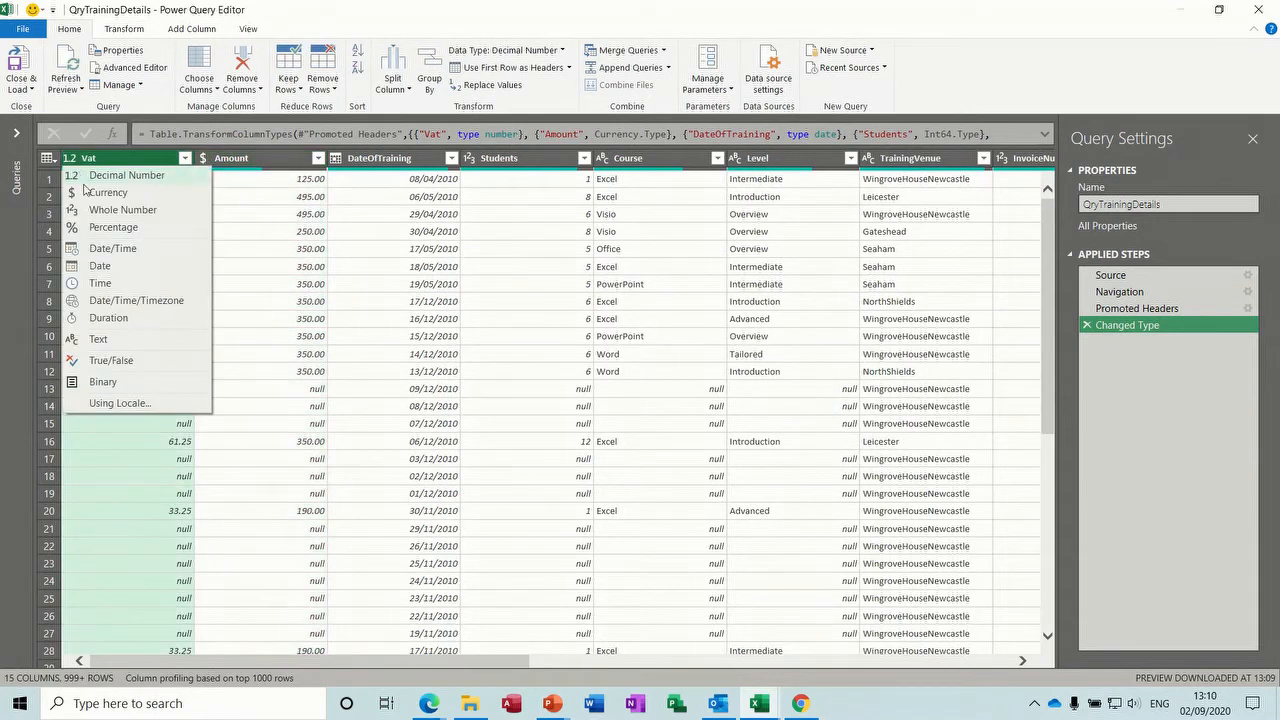
pyautogui.click(88, 192)
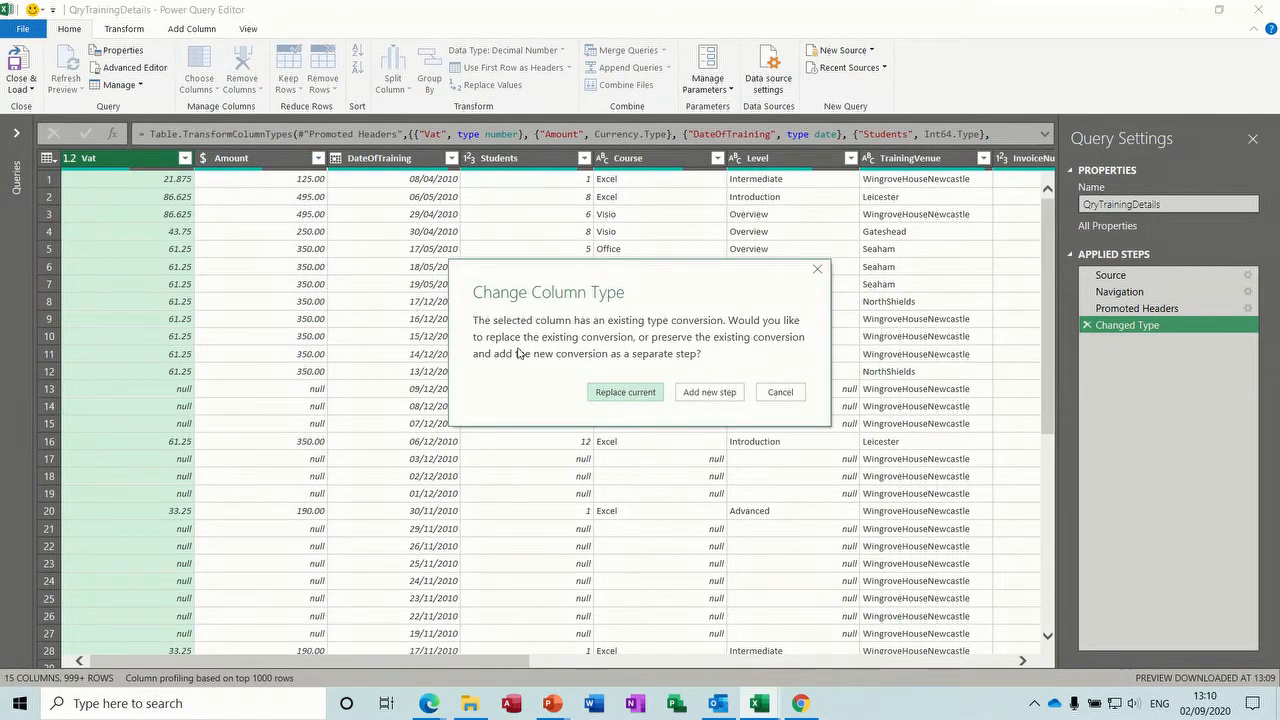
pyautogui.click(610, 393)
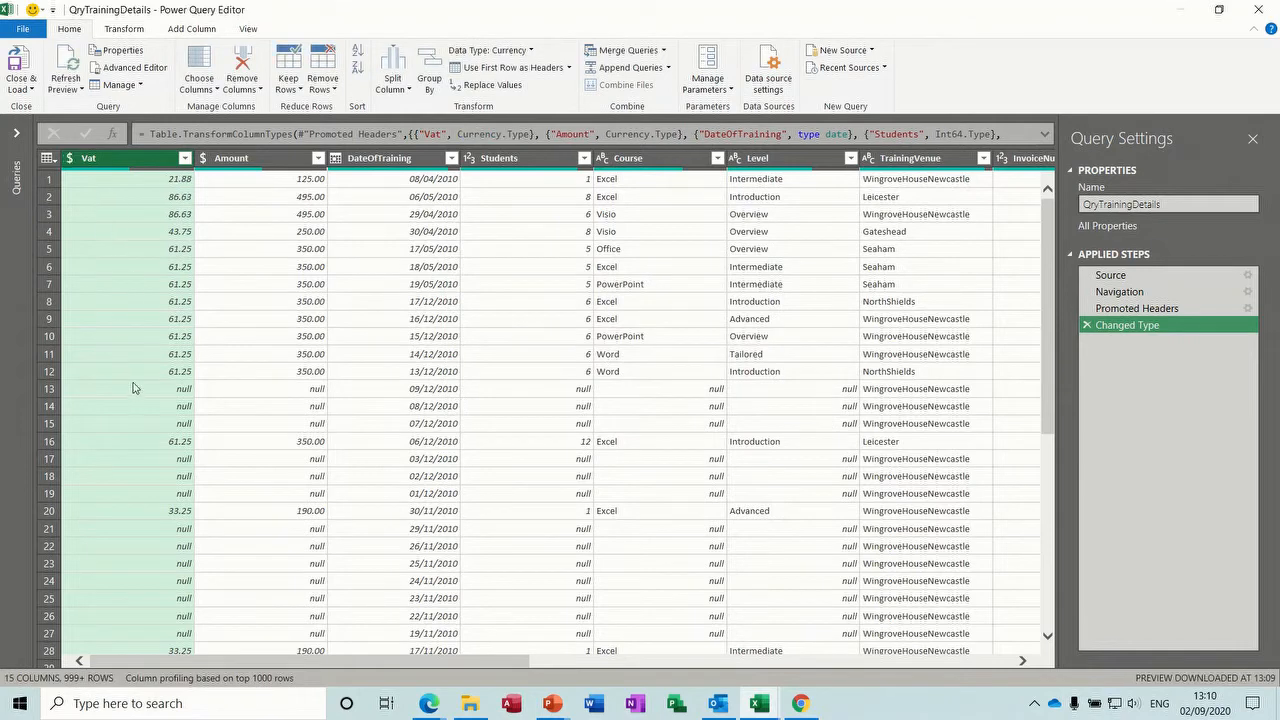
# Check the data types assigned to the DateOfTraining, Students and Course columns.
pyautogui.click(336, 158)
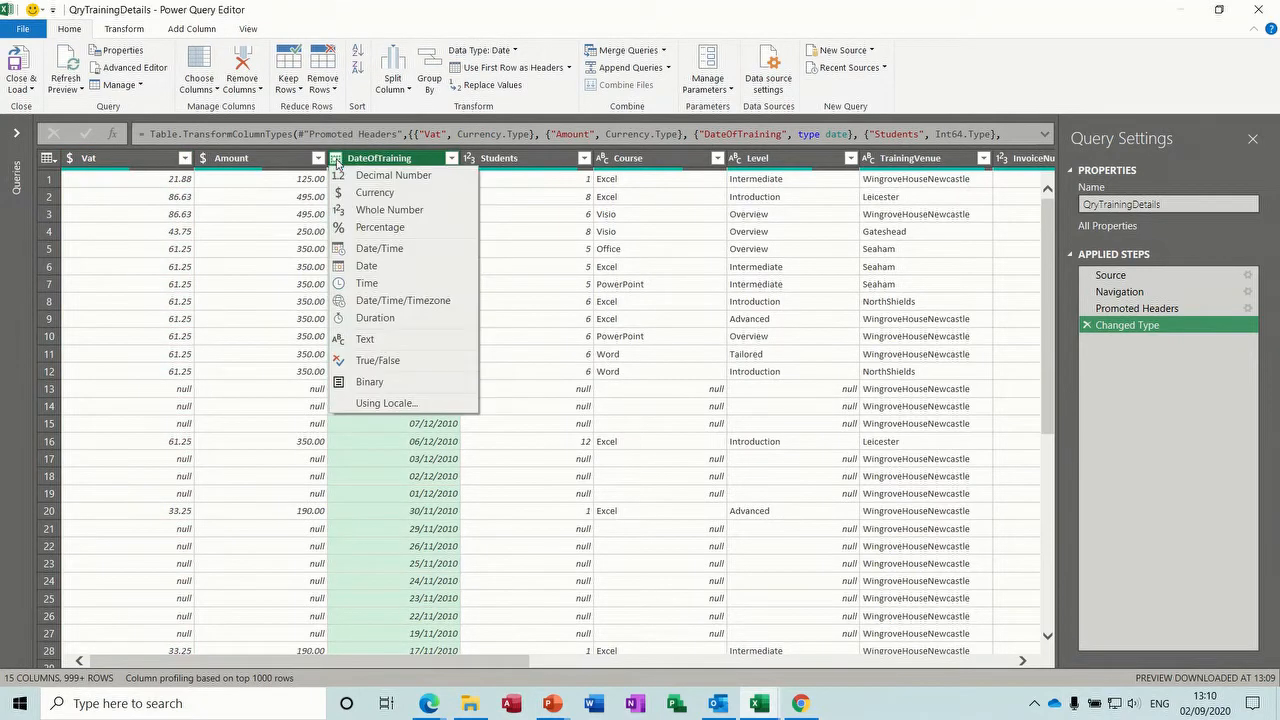
pyautogui.click(471, 160)
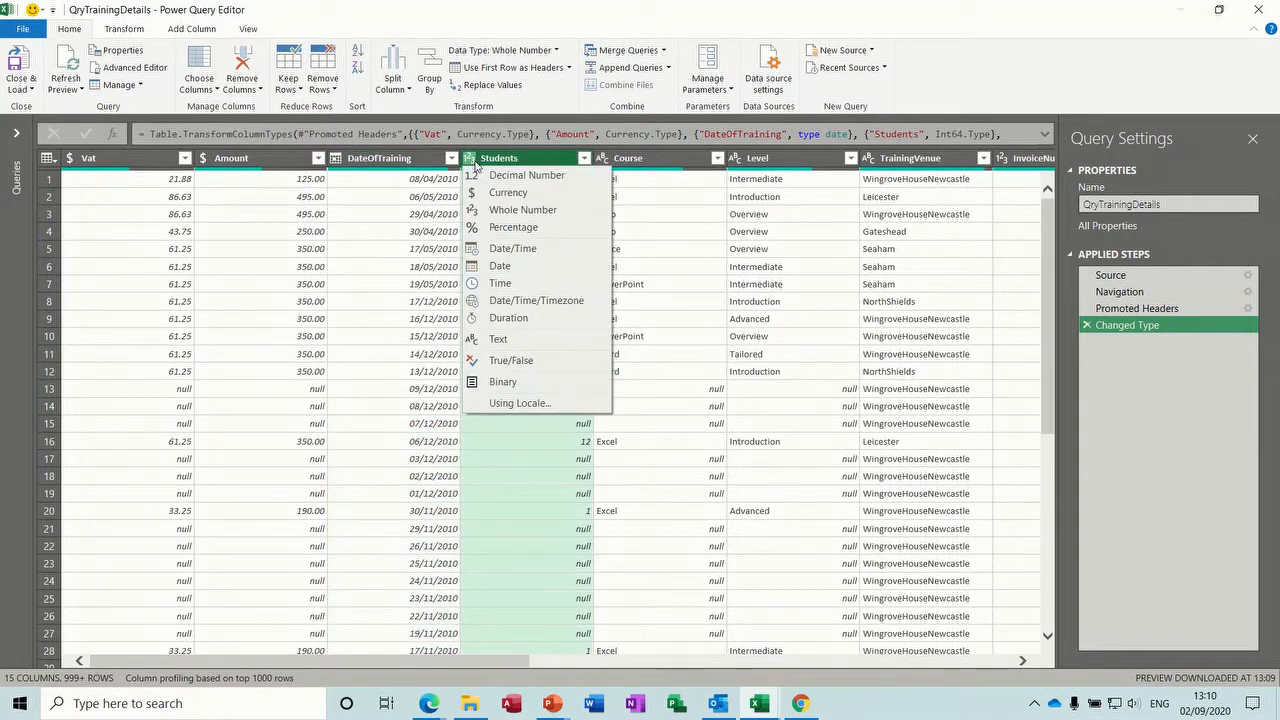
pyautogui.click(475, 163)
pyautogui.click(475, 163)
pyautogui.click(632, 160)
pyautogui.click(604, 160)
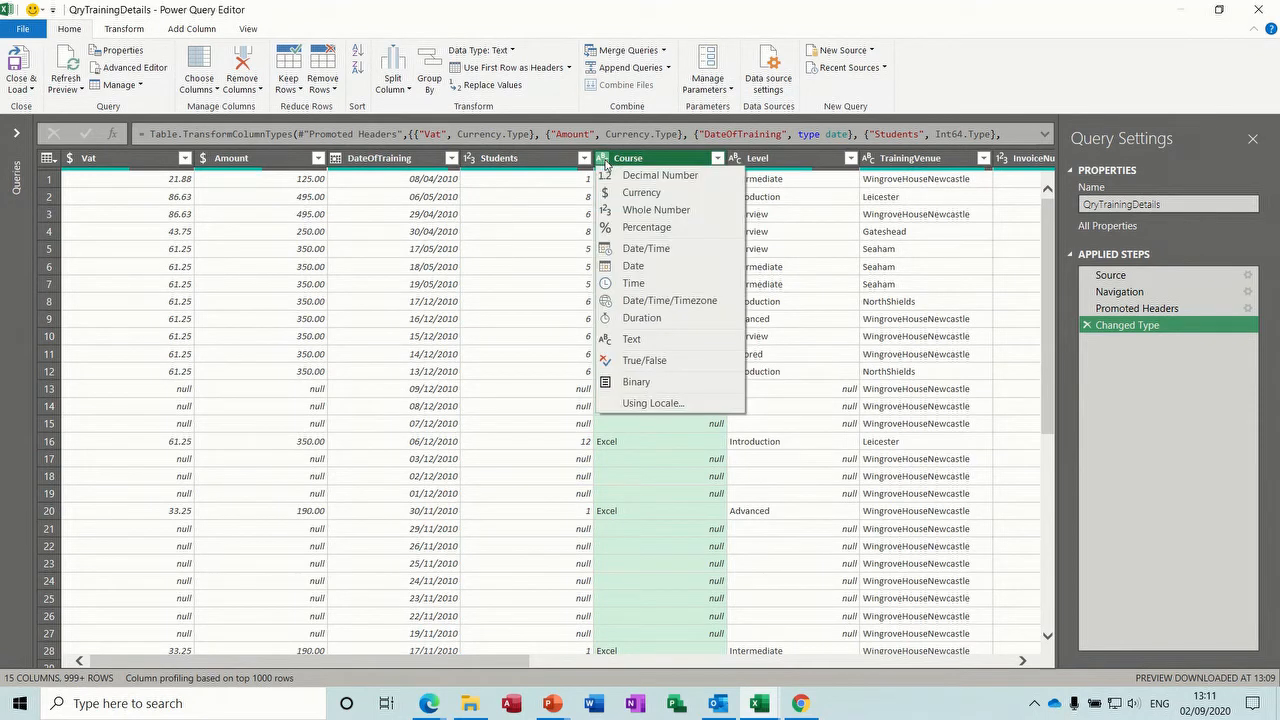
pyautogui.click(783, 212)
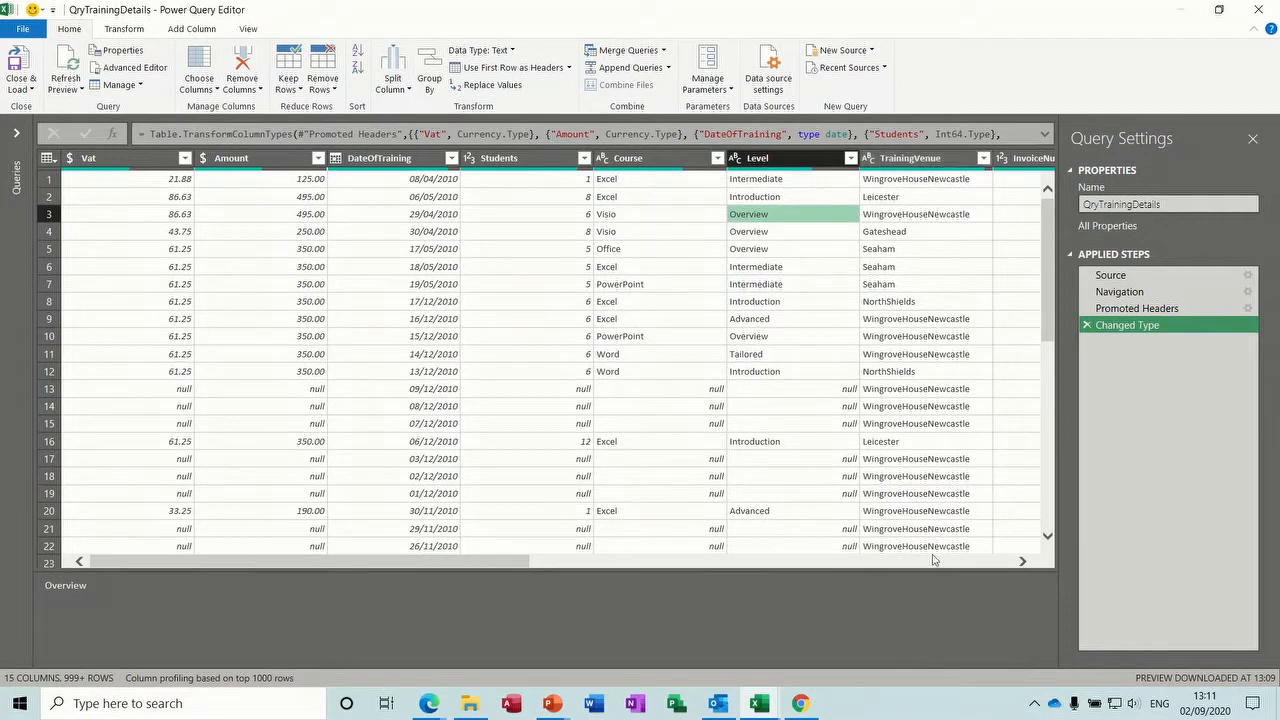
# Remove the InvoiceNumber column from the query.
pyautogui.click(1023, 562)
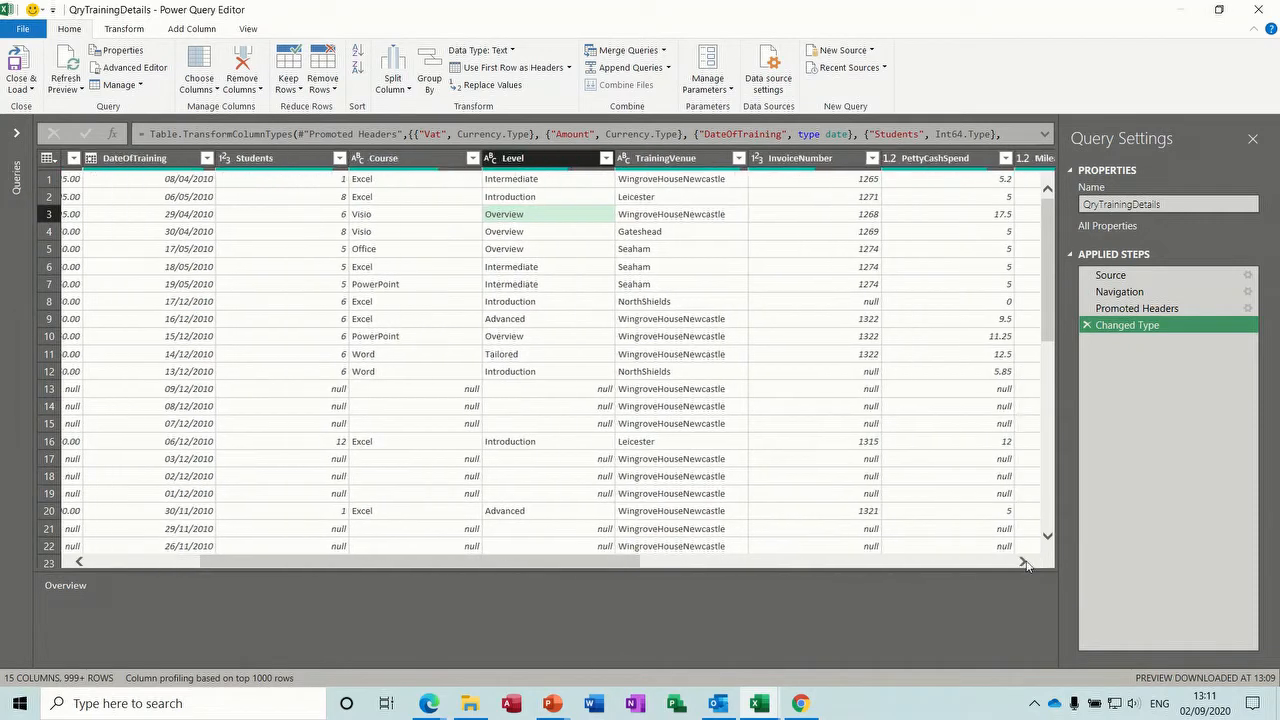
pyautogui.click(1023, 562)
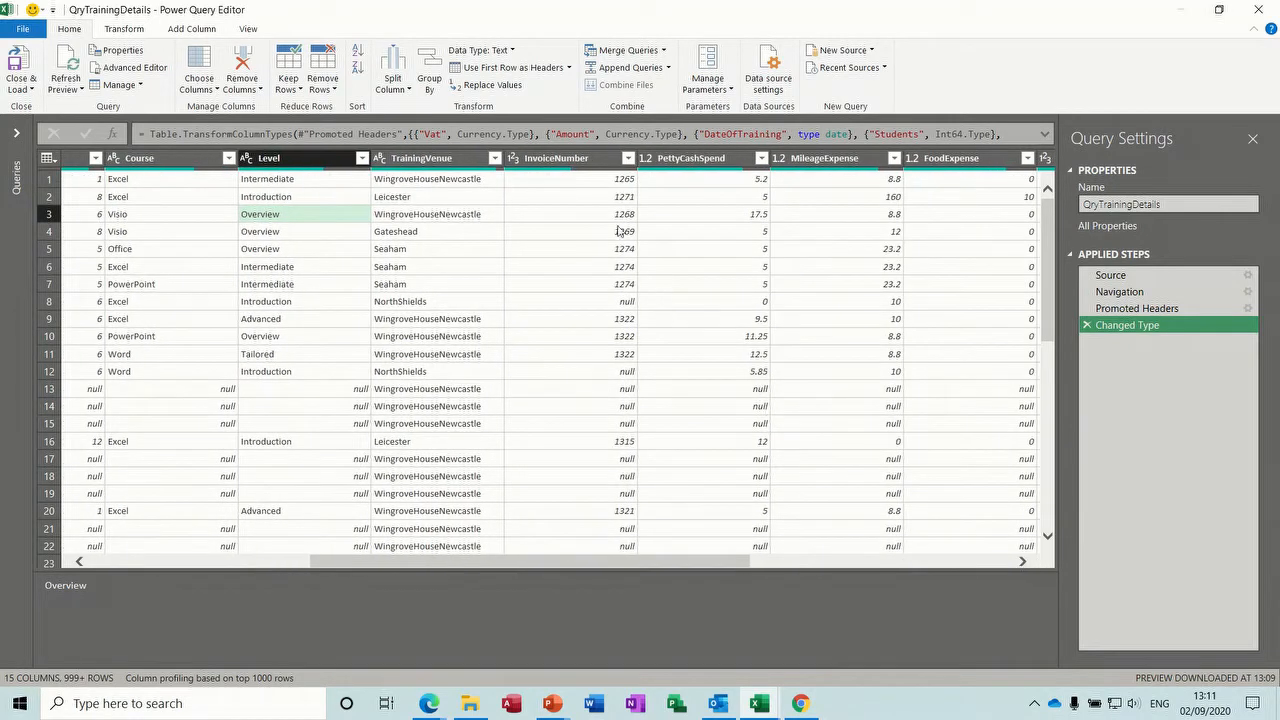
pyautogui.click(553, 159)
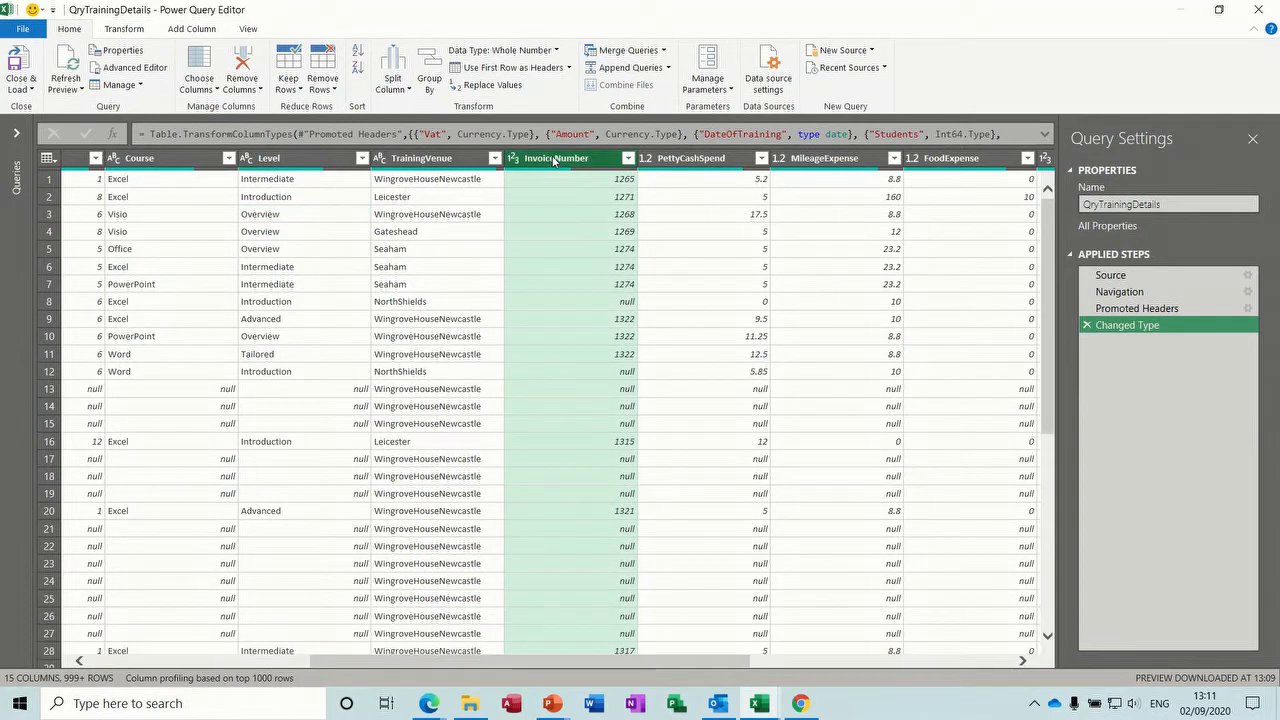
pyautogui.press('Delete')
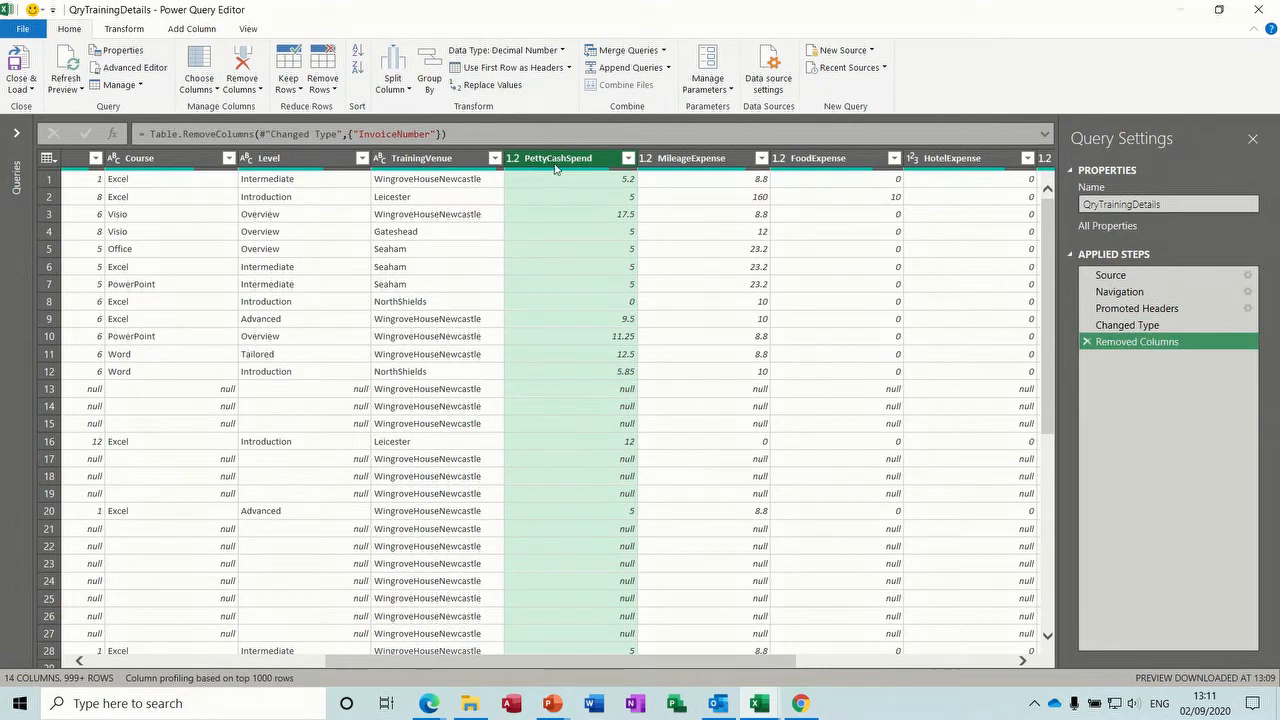
# Set the data type of the PettyCashSpend, MileageExpense, FoodExpense, HotelExpense and OtherExpense columns to Currency.
pyautogui.click(514, 158)
pyautogui.click(528, 192)
pyautogui.click(646, 160)
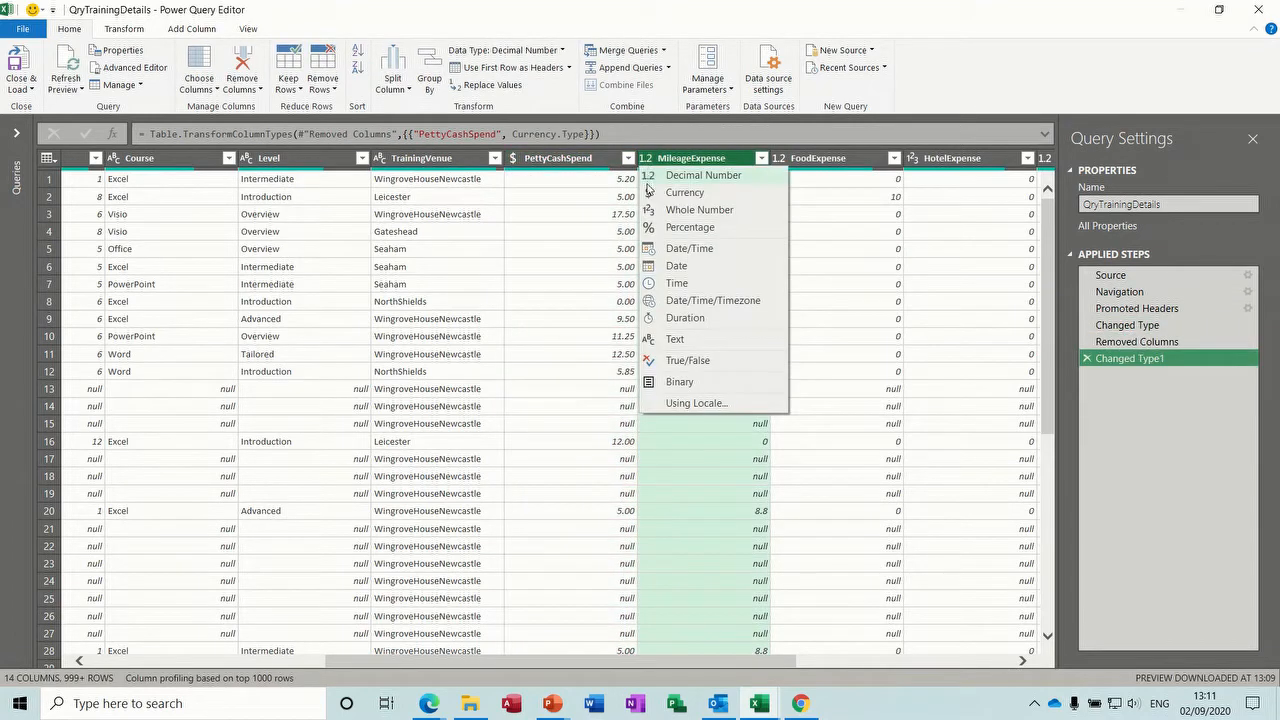
pyautogui.click(652, 192)
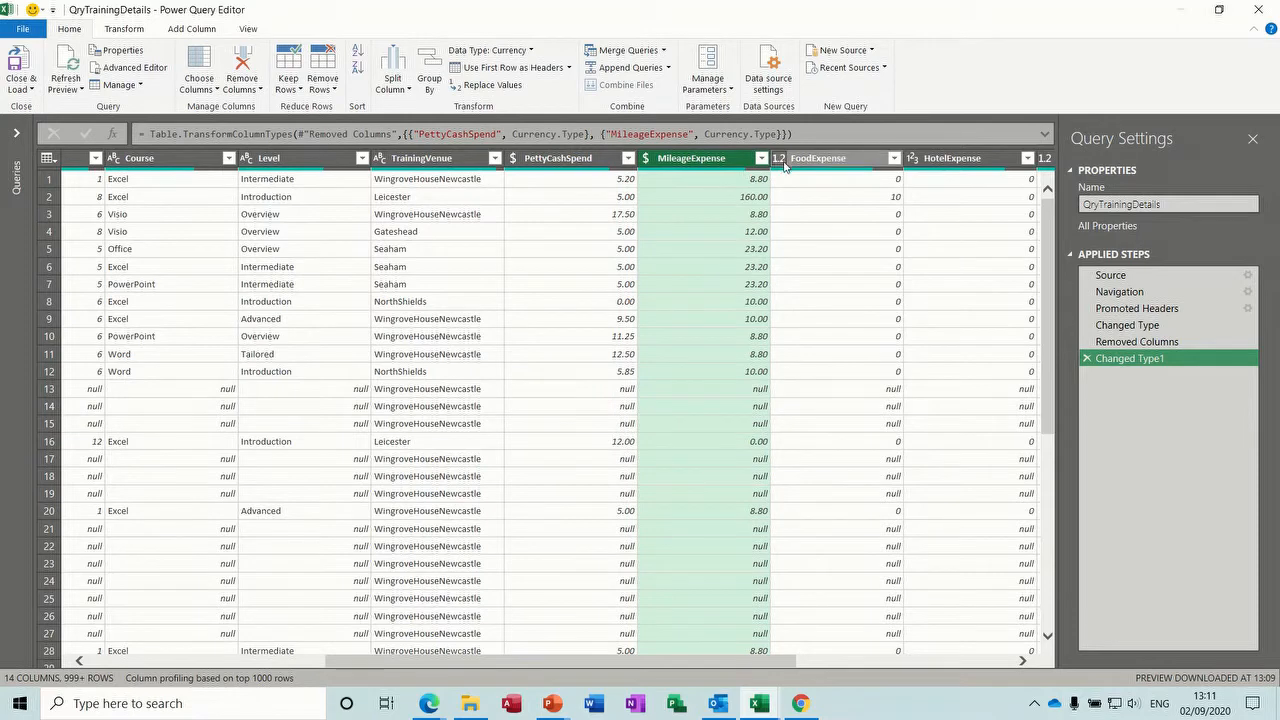
pyautogui.click(779, 160)
pyautogui.click(790, 194)
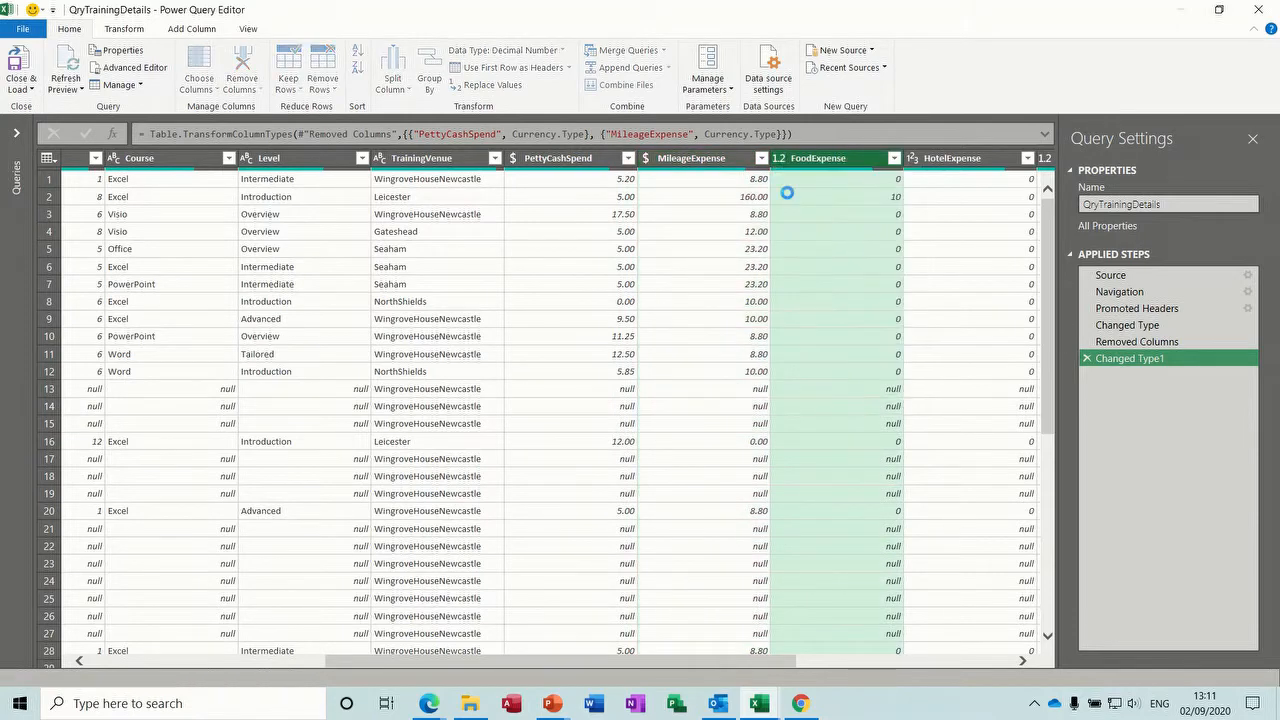
pyautogui.click(912, 160)
pyautogui.click(918, 194)
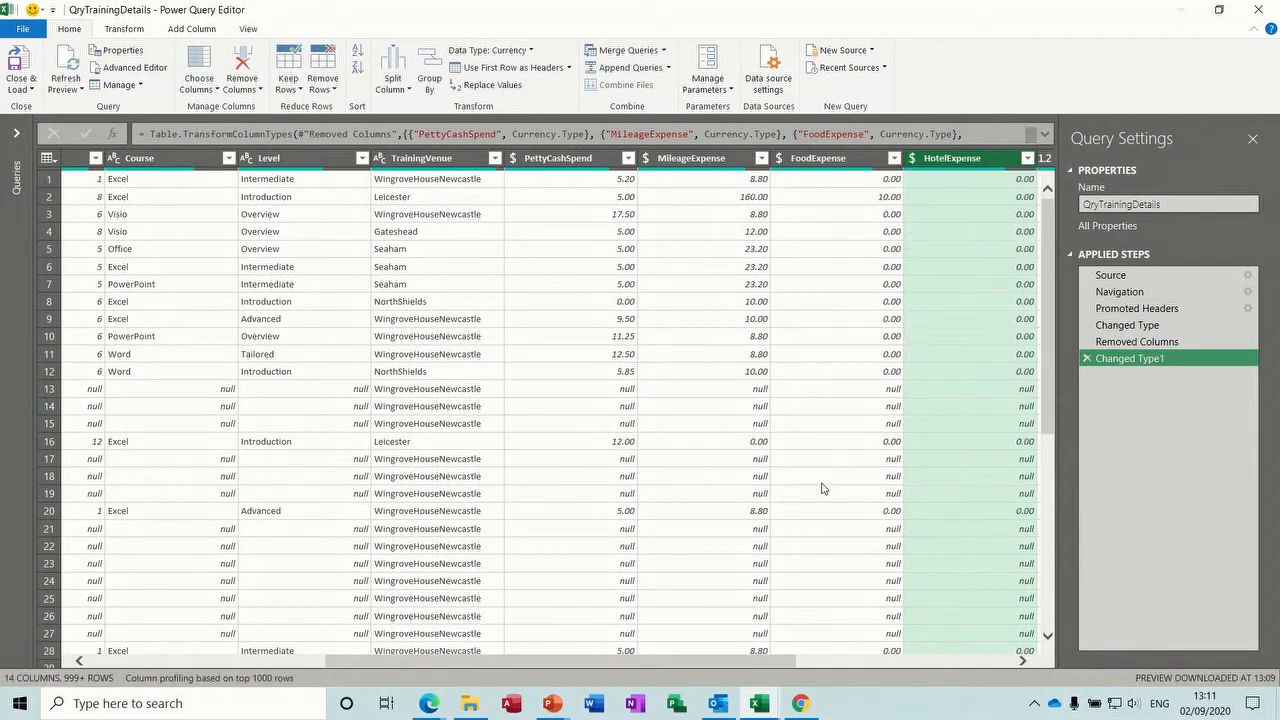
pyautogui.moveTo(712, 664); pyautogui.dragTo(910, 684)
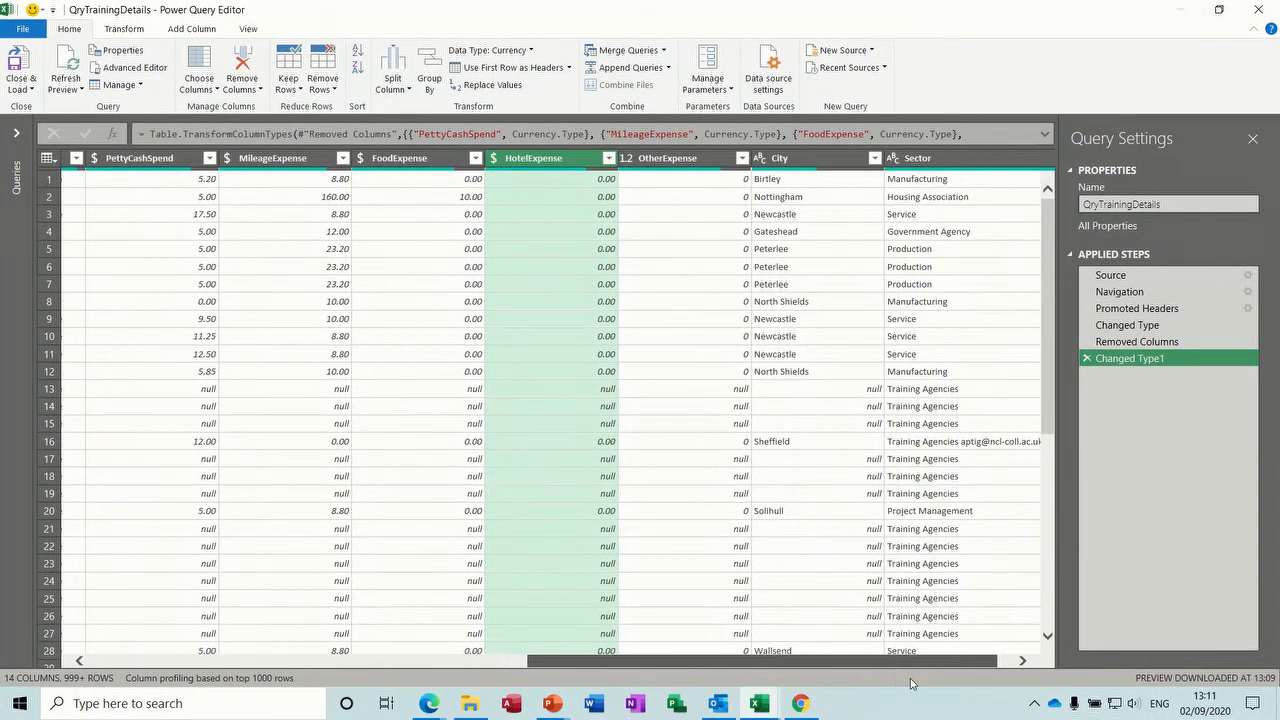
pyautogui.click(627, 158)
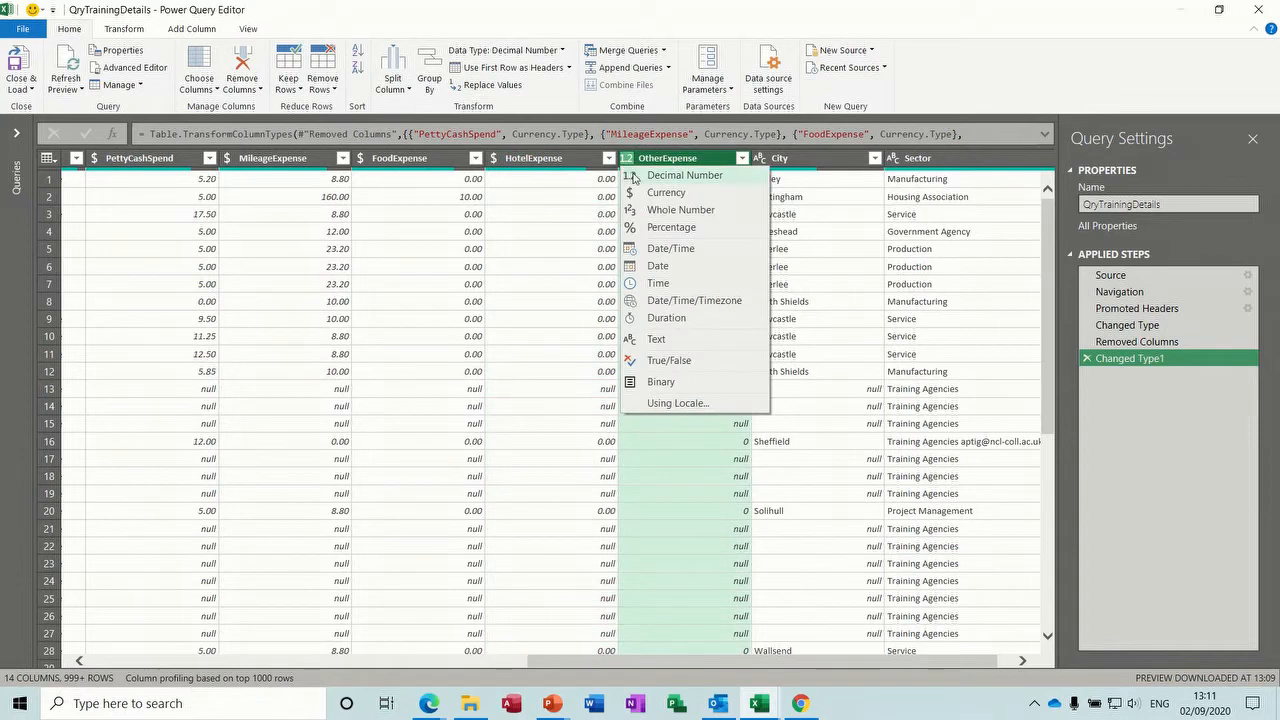
pyautogui.click(640, 192)
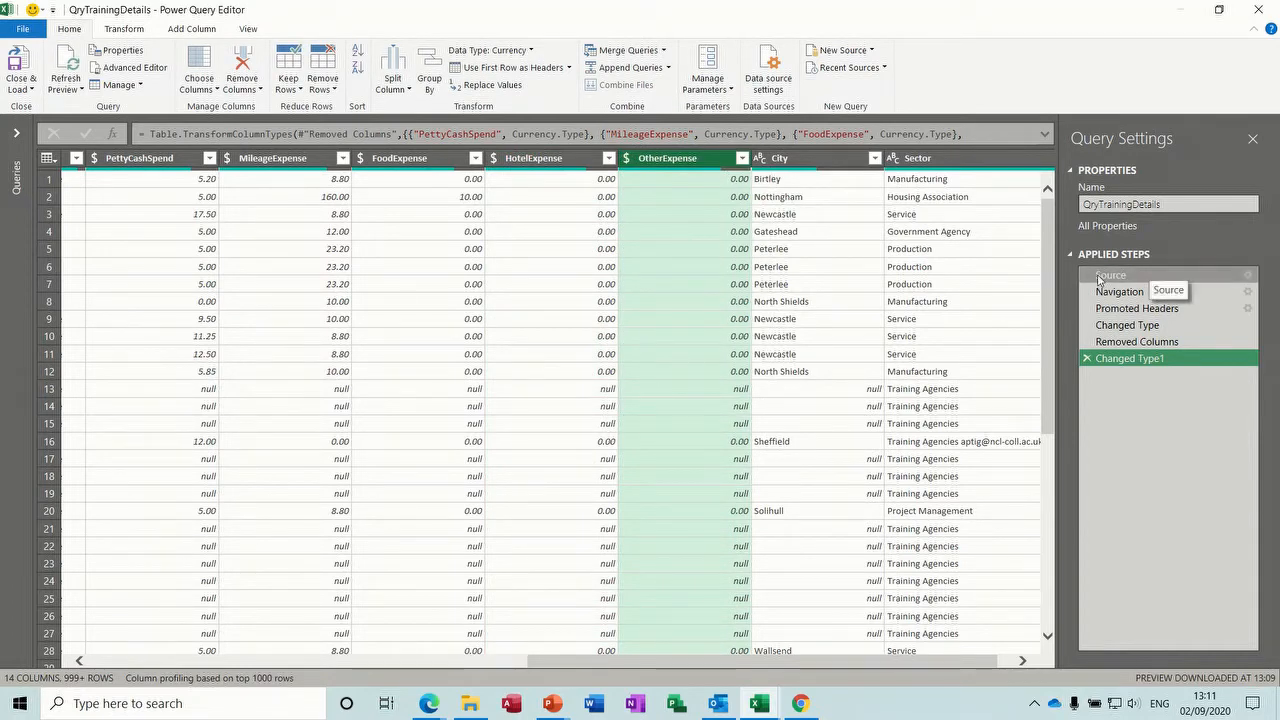
pyautogui.moveTo(1098, 298); pyautogui.dragTo(1103, 348)
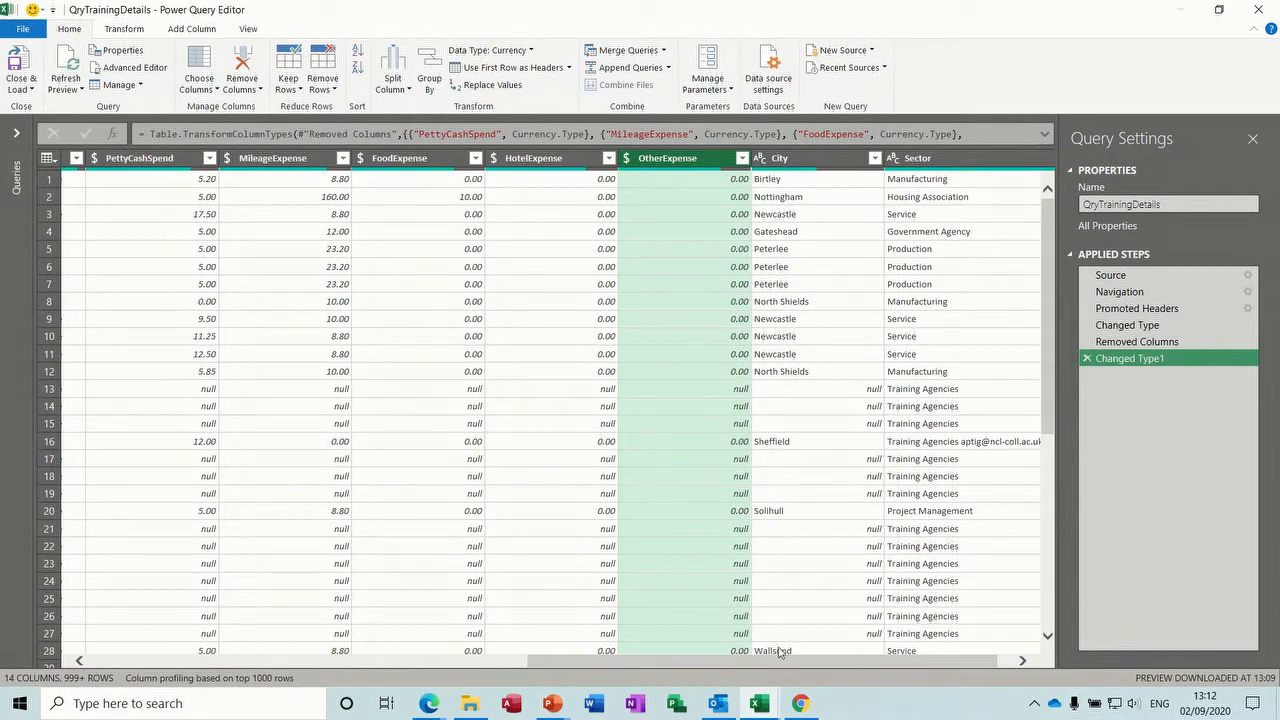
# Reorder the columns so that Course, Level and Students come first, in that order, ahead of Vat.
pyautogui.moveTo(750, 661); pyautogui.dragTo(290, 640)
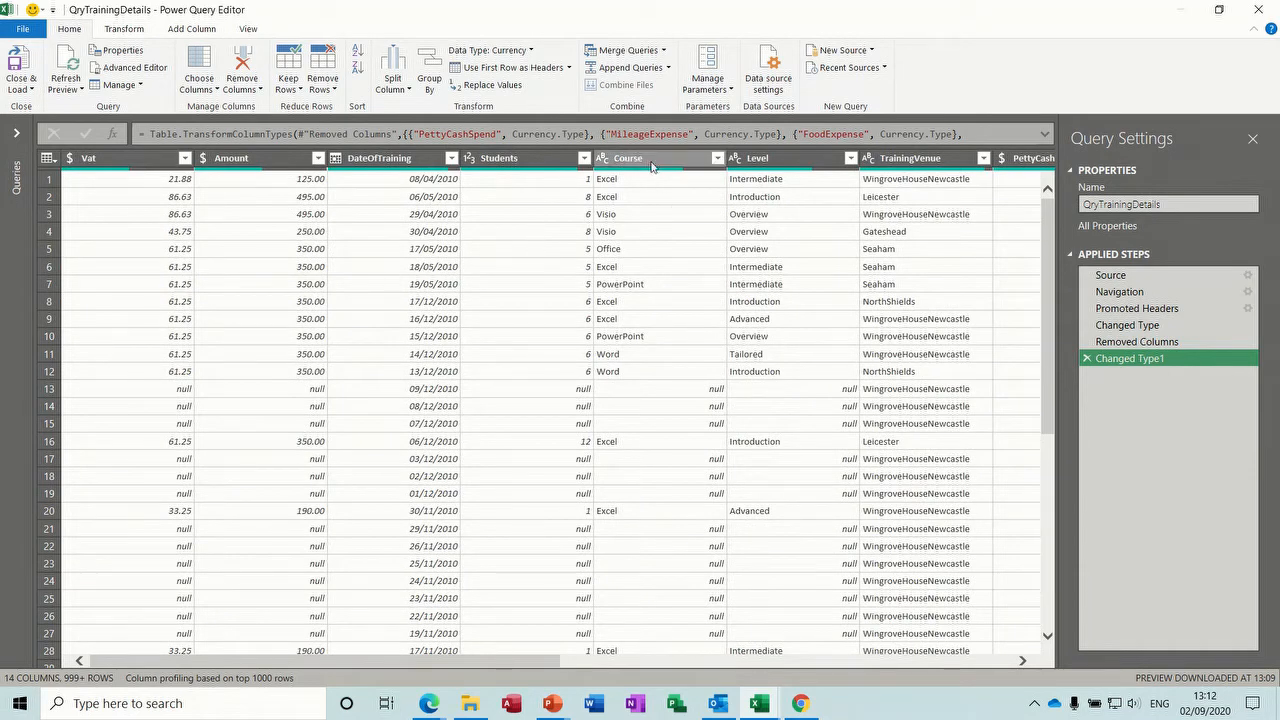
pyautogui.moveTo(649, 162); pyautogui.dragTo(108, 194)
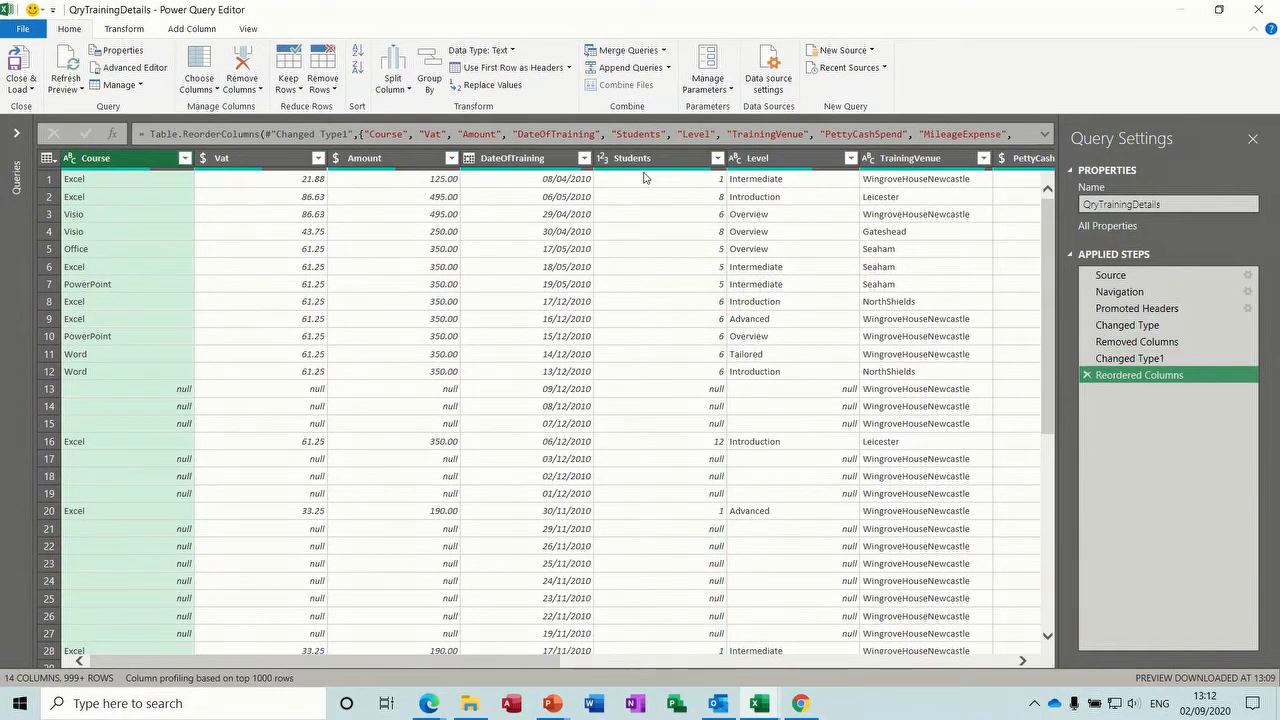
pyautogui.moveTo(776, 160); pyautogui.dragTo(309, 175)
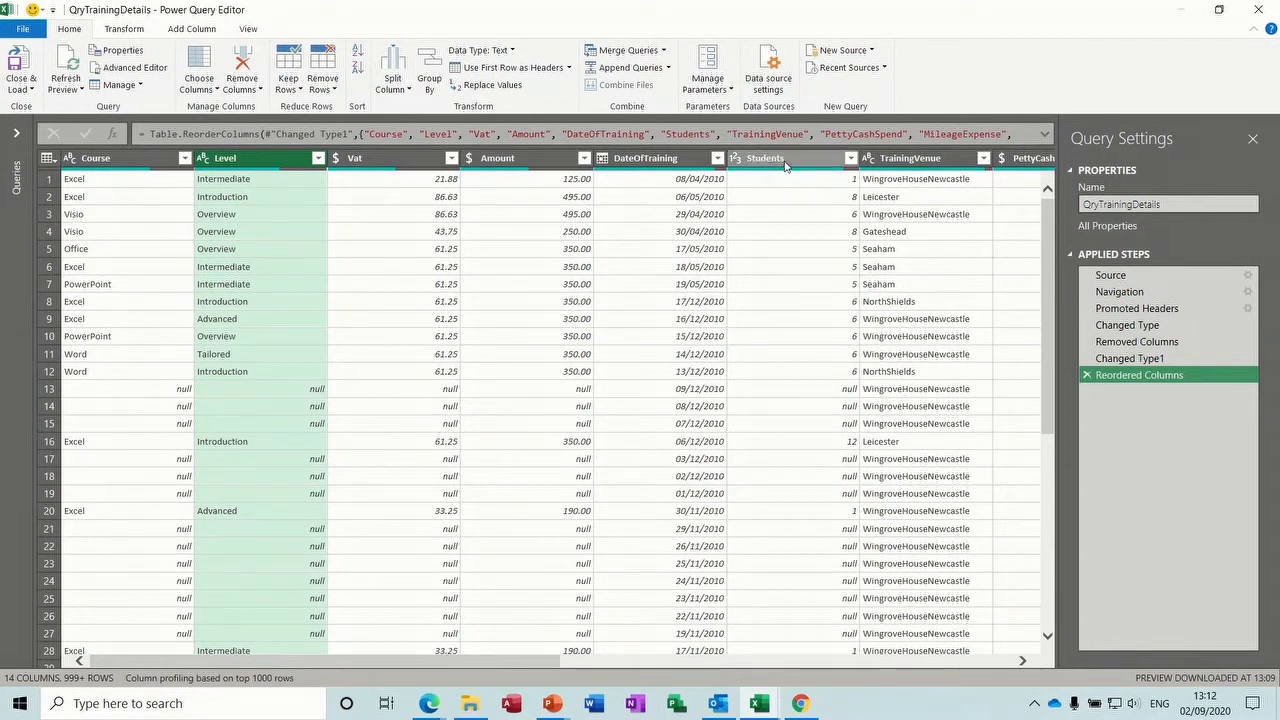
pyautogui.moveTo(785, 160); pyautogui.dragTo(400, 165)
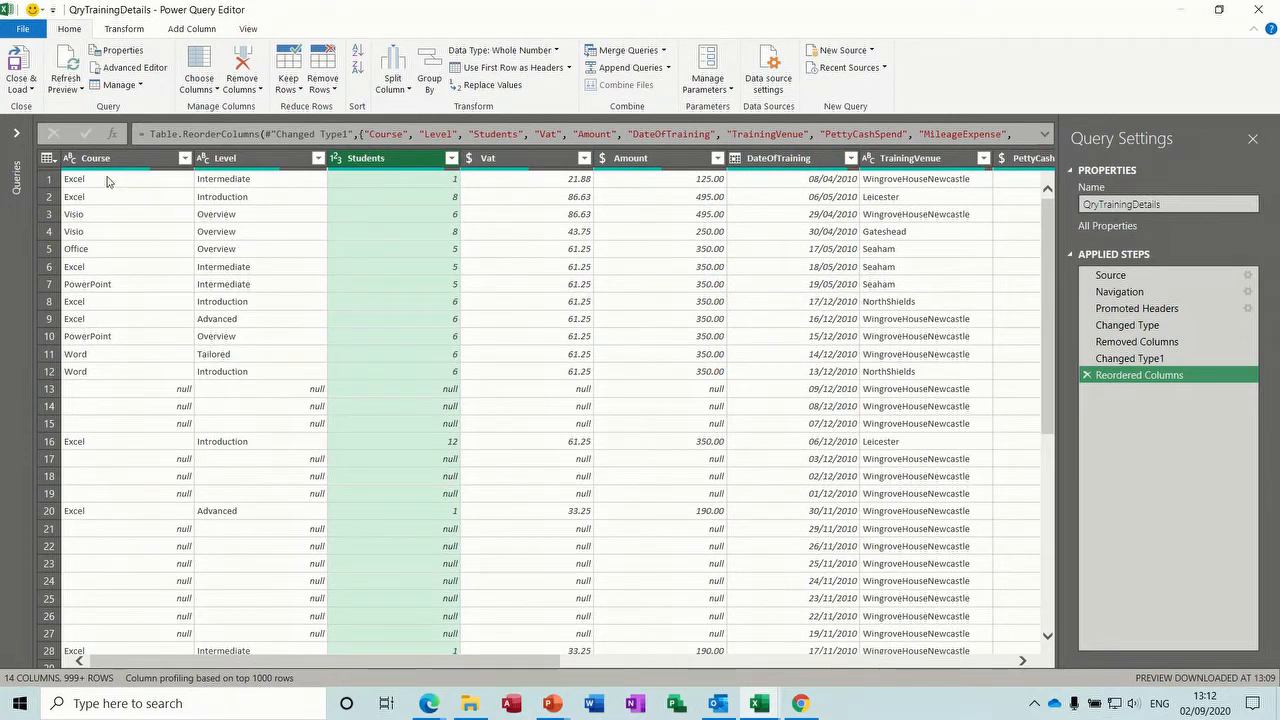
# Capitalize each word in the Course column, checking its list of distinct values before and after the change.
pyautogui.click(185, 158)
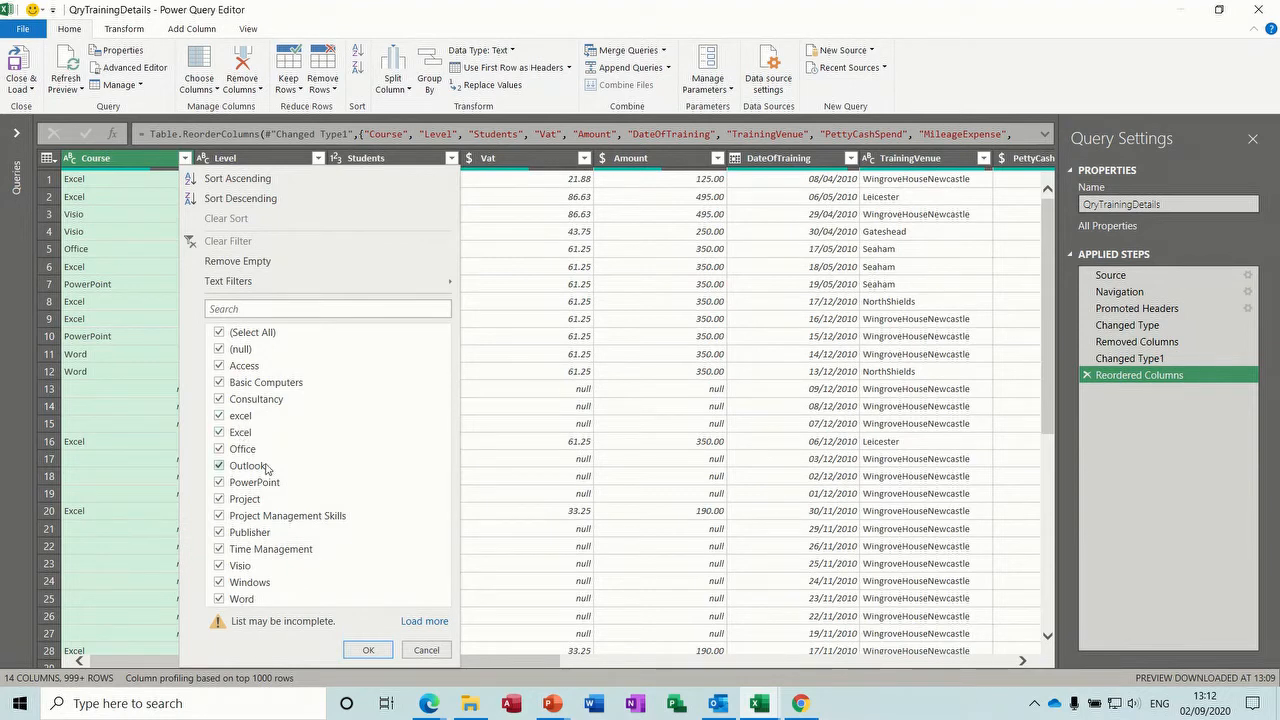
pyautogui.click(369, 652)
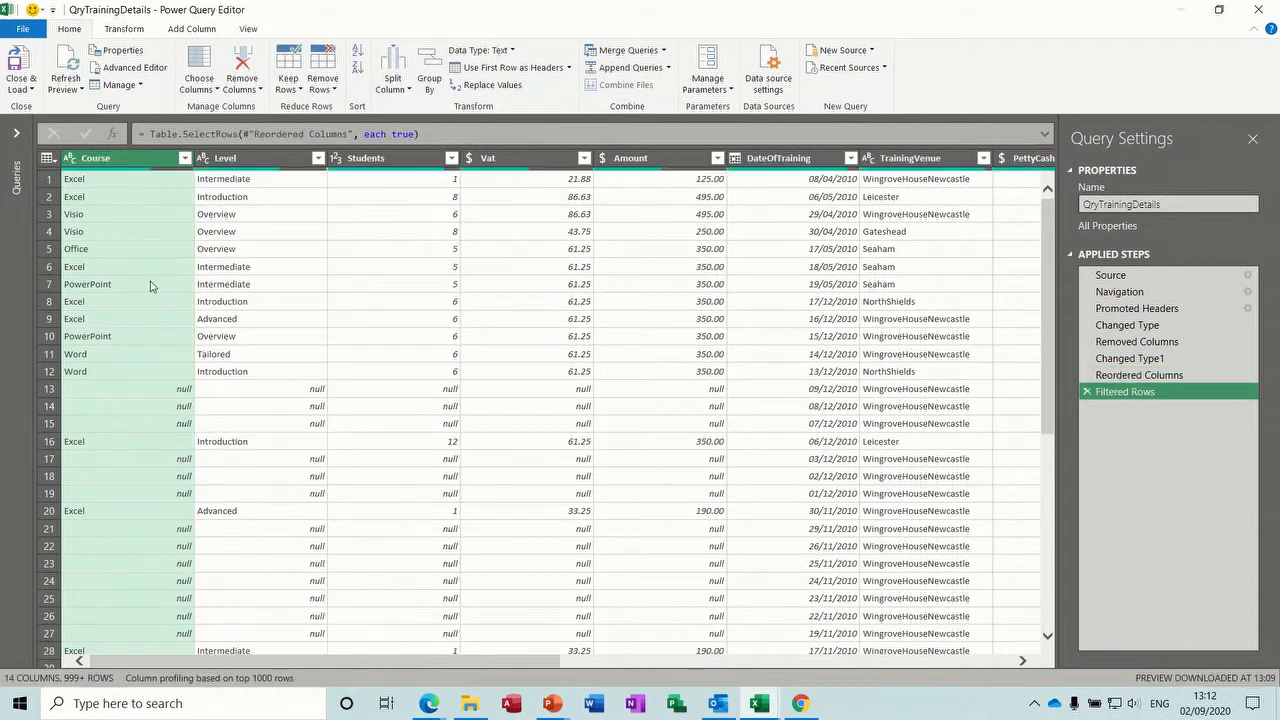
pyautogui.click(113, 213)
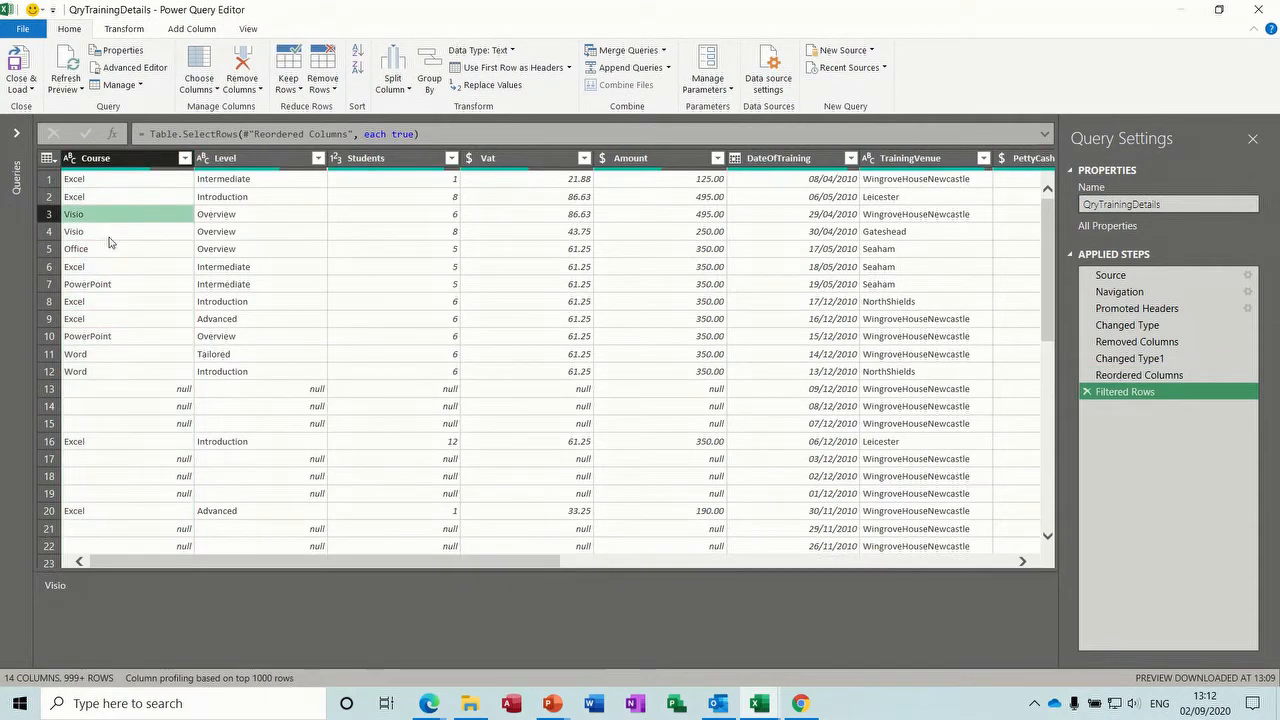
pyautogui.click(119, 30)
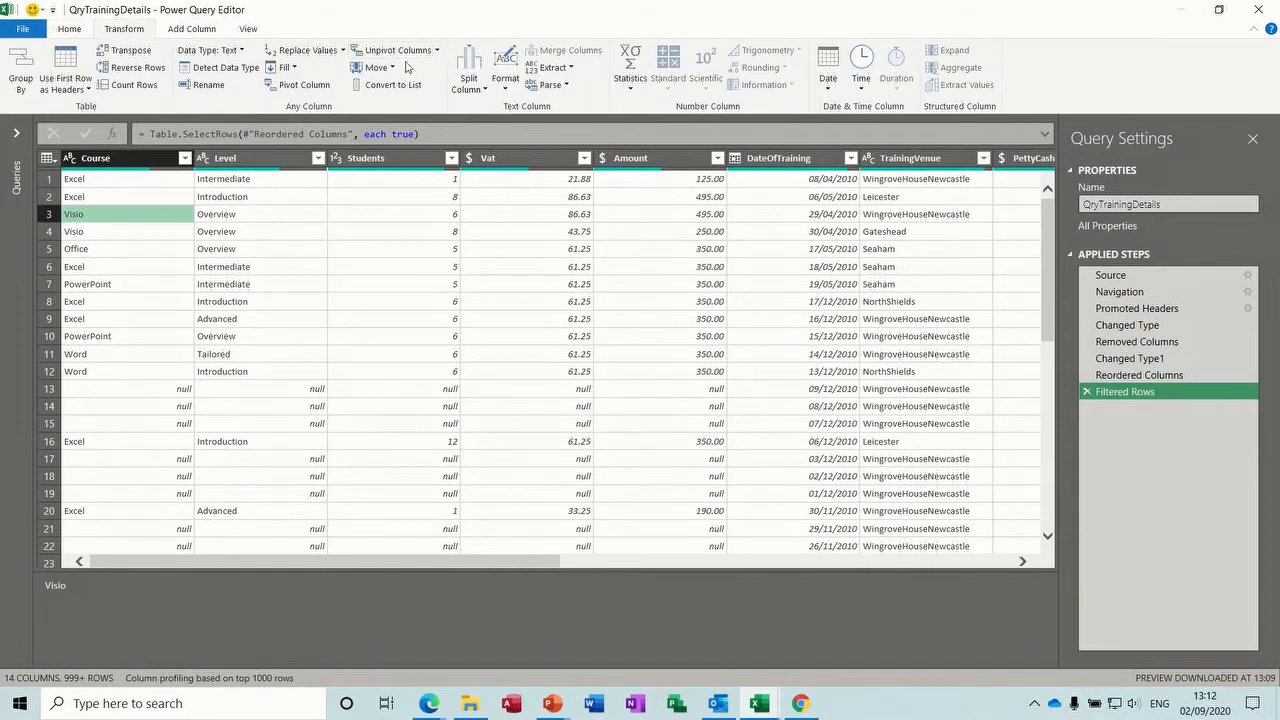
pyautogui.click(508, 88)
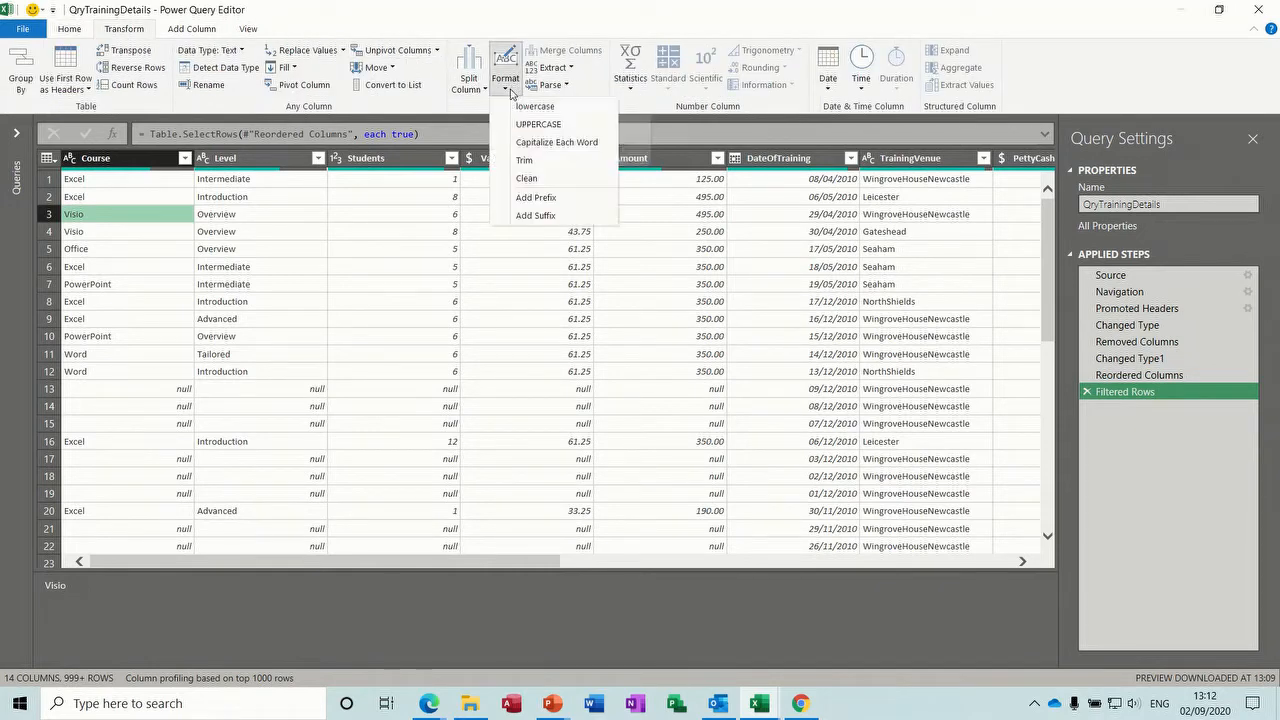
pyautogui.click(560, 142)
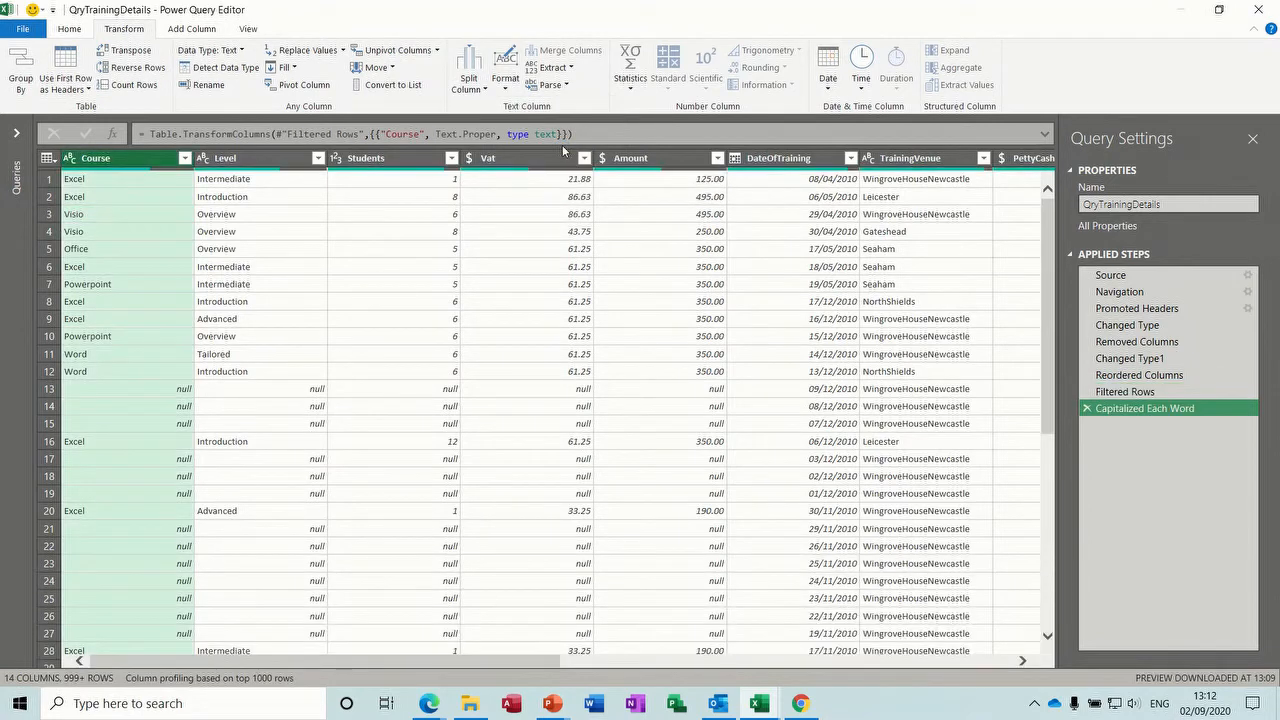
pyautogui.click(185, 158)
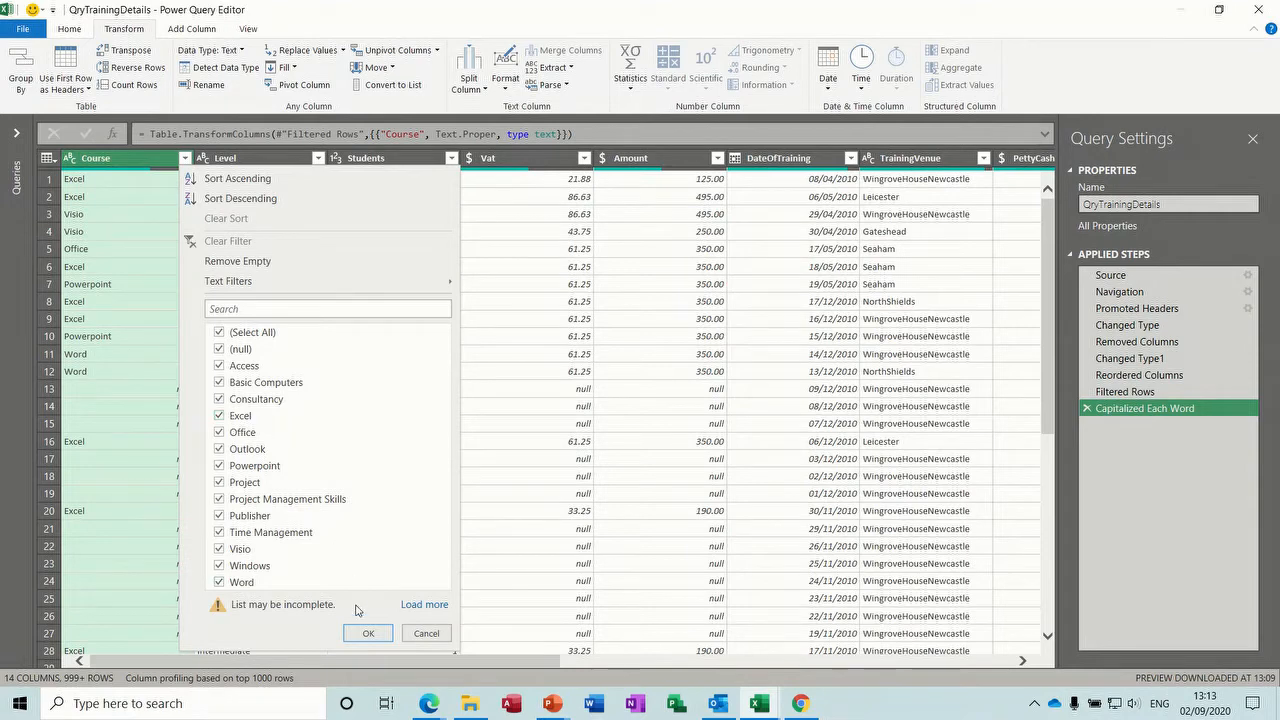
pyautogui.click(367, 633)
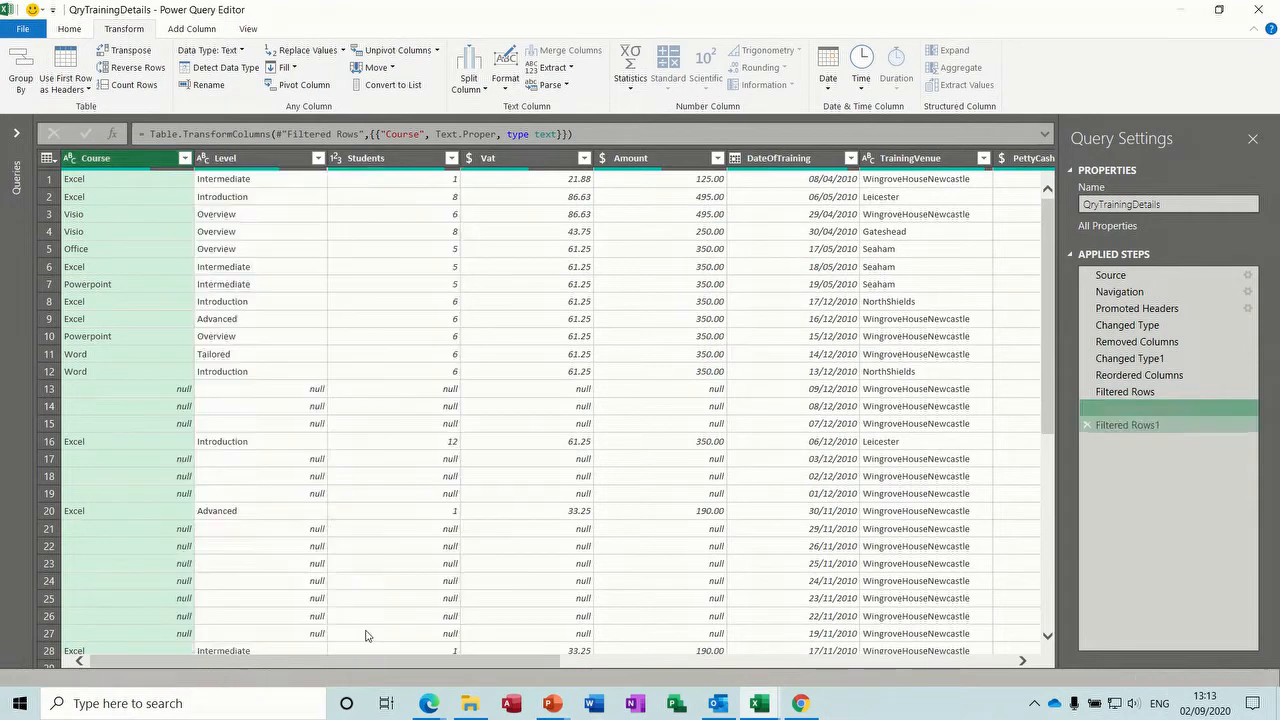
# Capitalize each word in the Level and TrainingVenue columns.
pyautogui.click(258, 160)
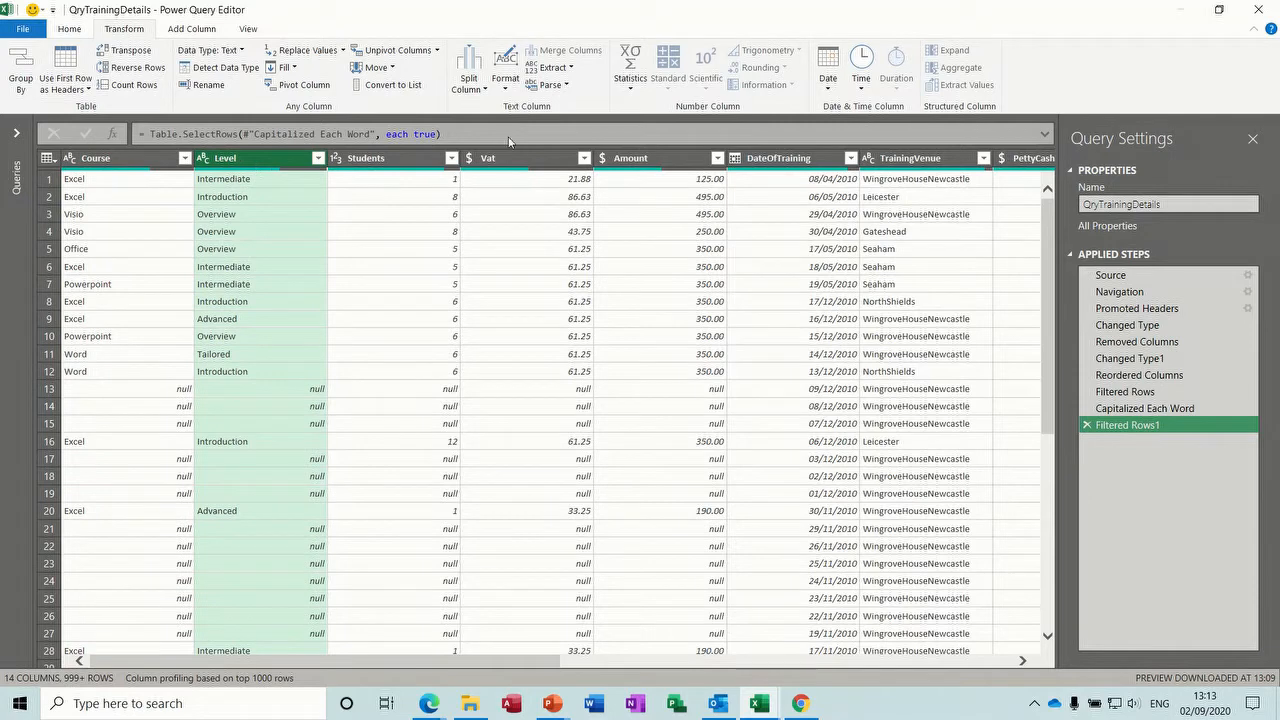
pyautogui.click(505, 78)
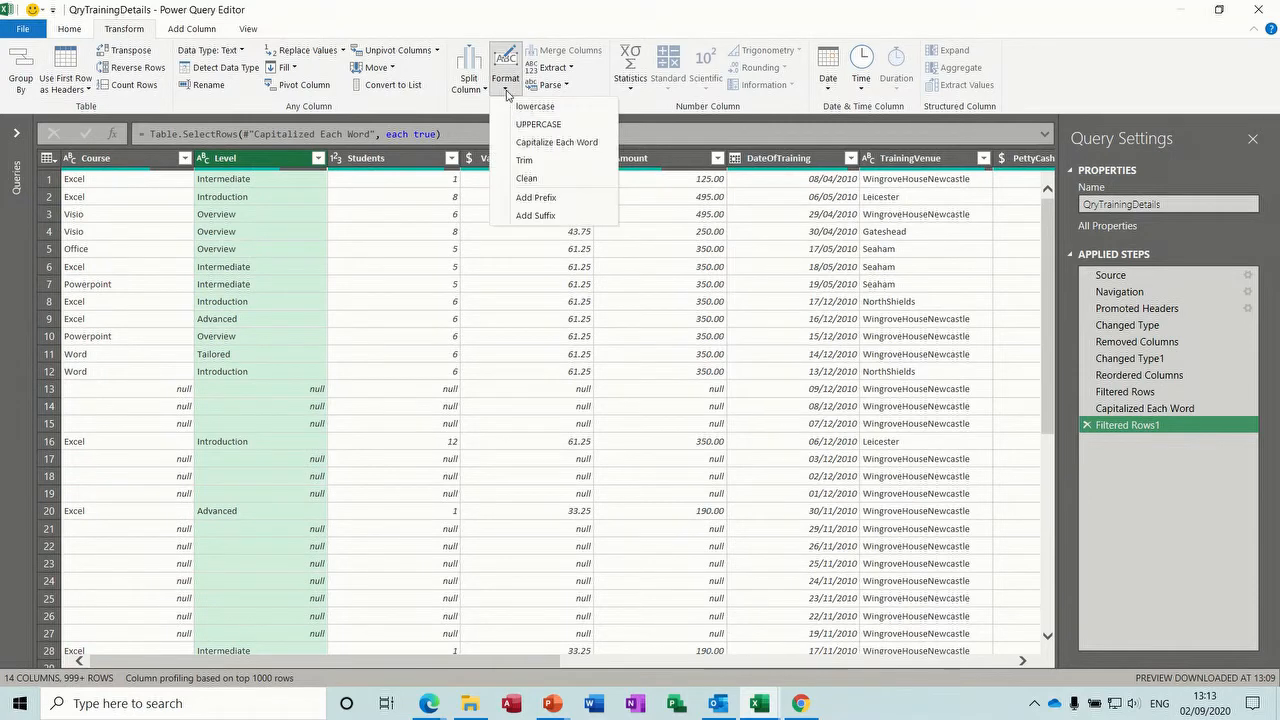
pyautogui.click(537, 143)
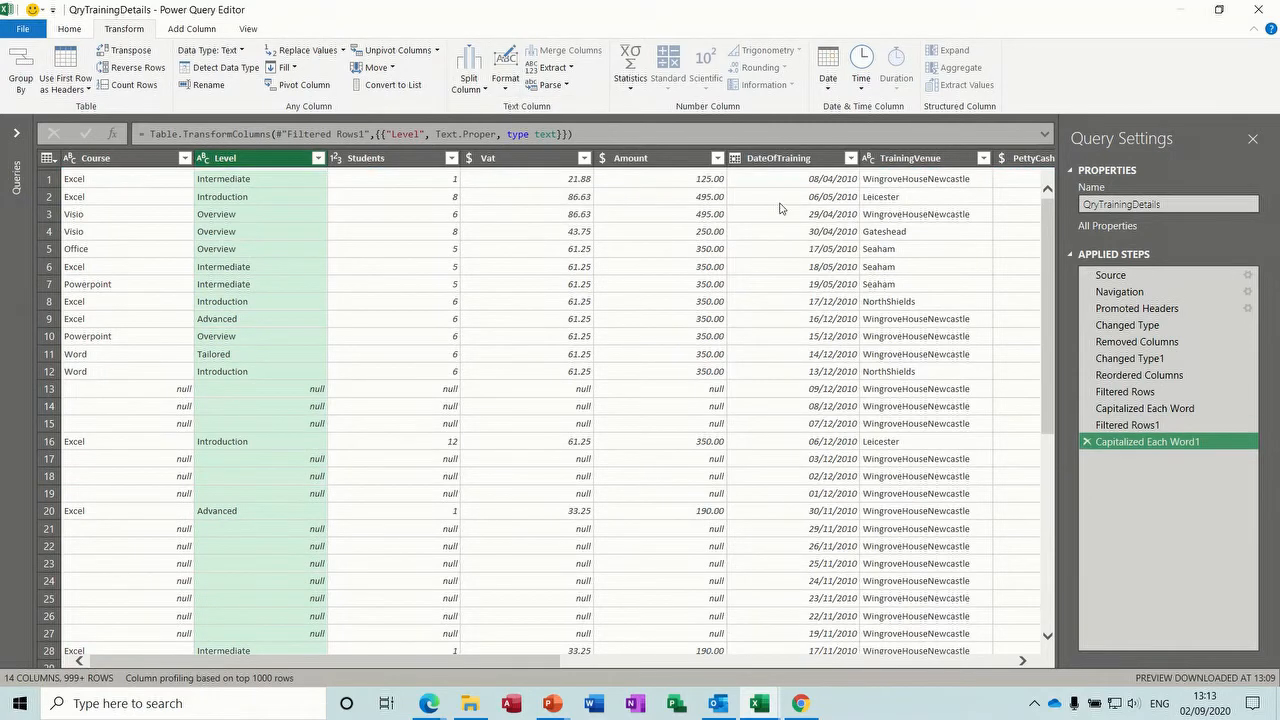
pyautogui.click(885, 162)
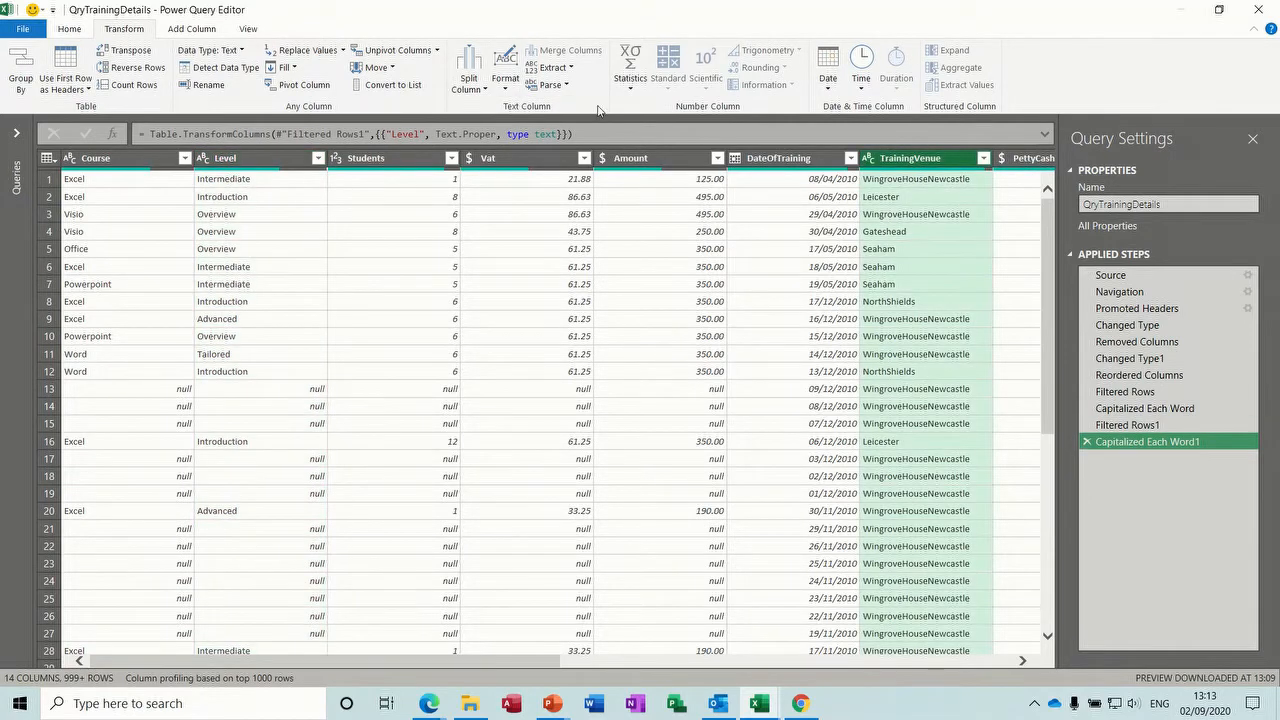
pyautogui.click(506, 80)
pyautogui.click(537, 143)
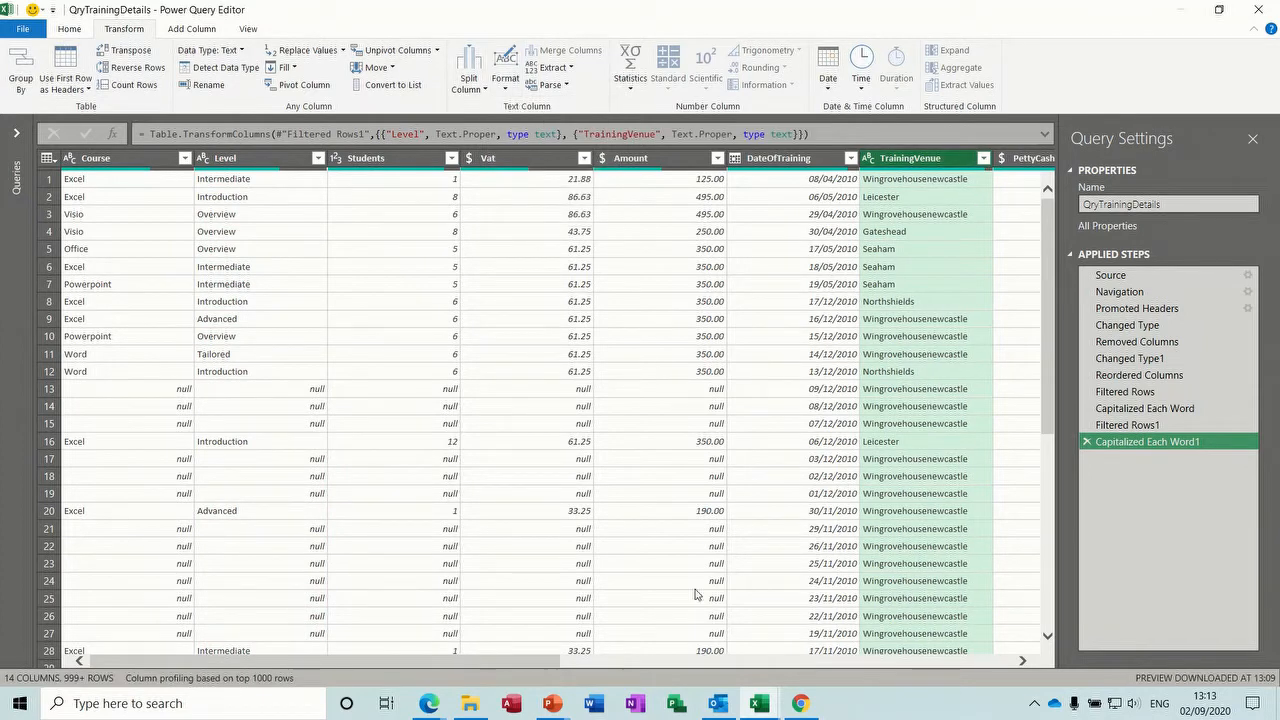
# Capitalize each word in the City and Sector columns together.
pyautogui.moveTo(556, 665); pyautogui.dragTo(1047, 668)
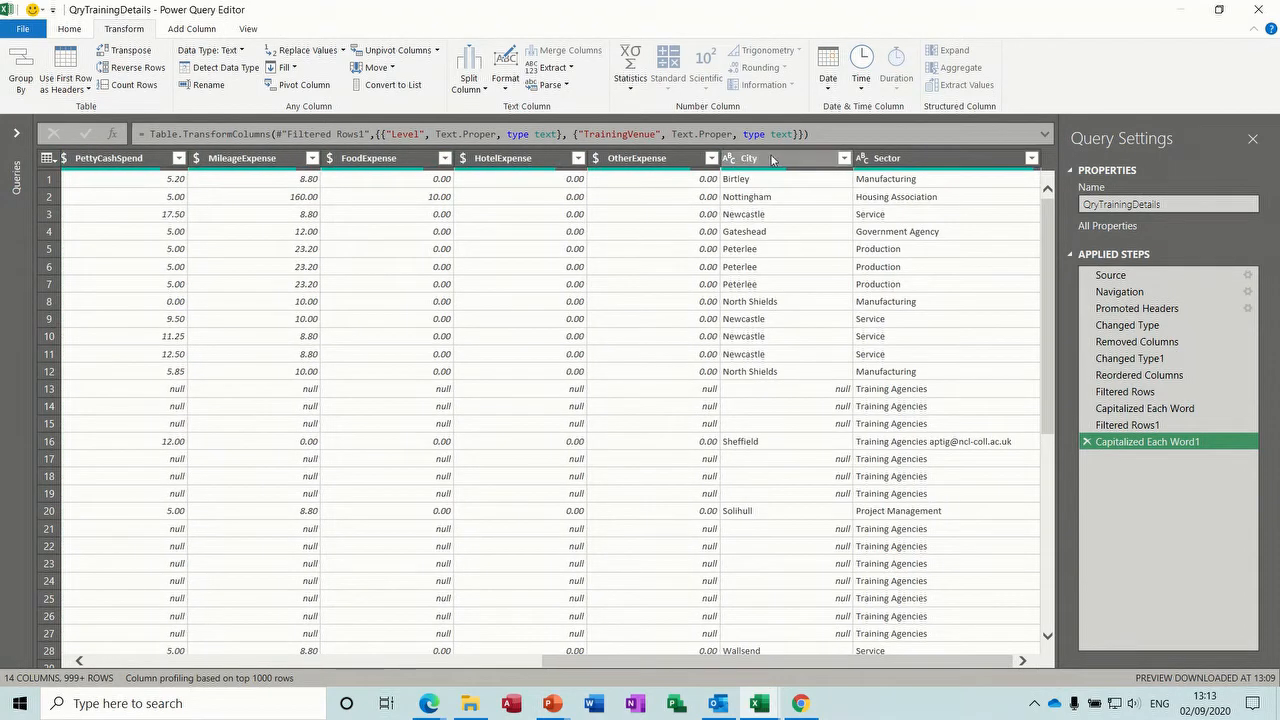
pyautogui.click(772, 160)
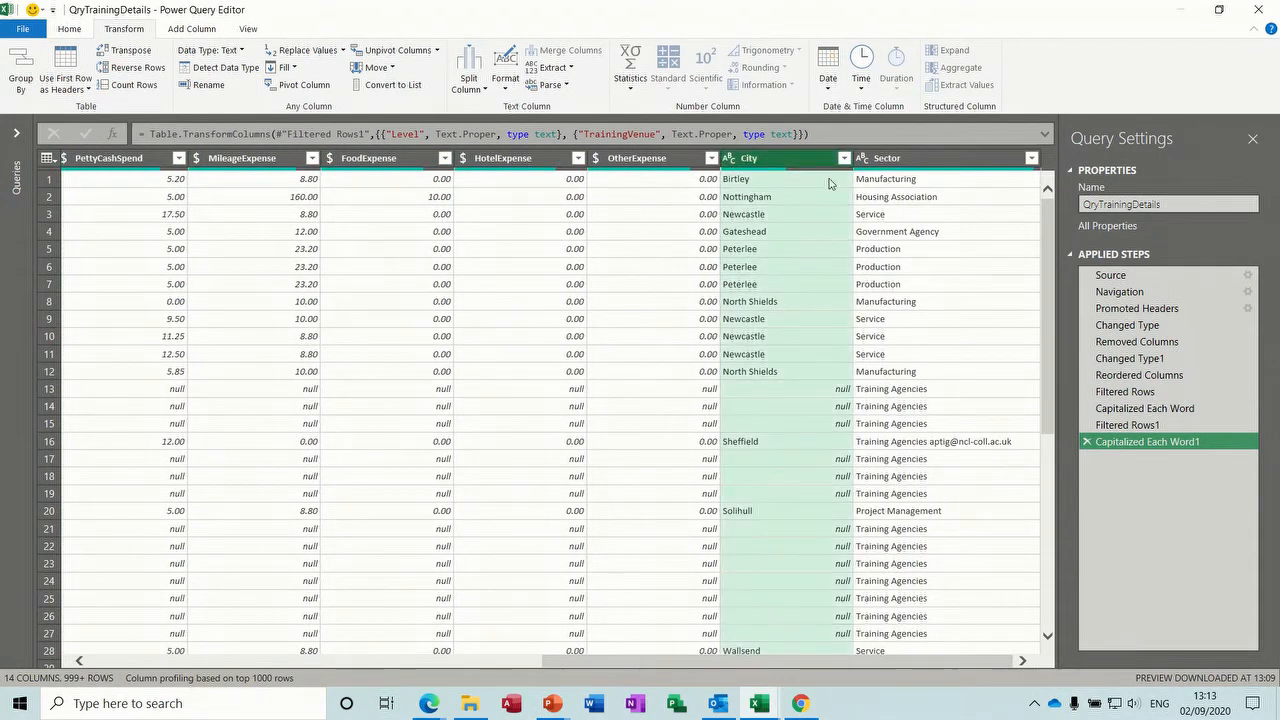
pyautogui.keyDown('ctrl'); pyautogui.click(893, 163); pyautogui.keyUp('ctrl')
pyautogui.click(506, 84)
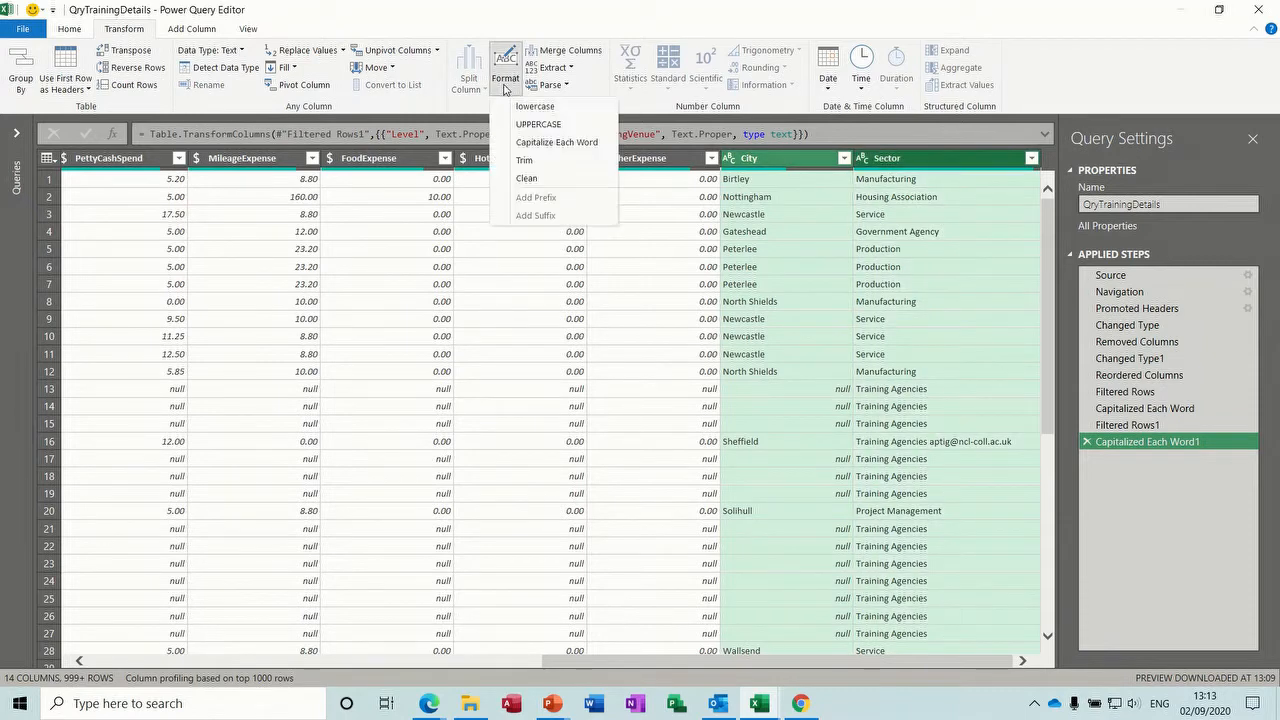
pyautogui.click(527, 142)
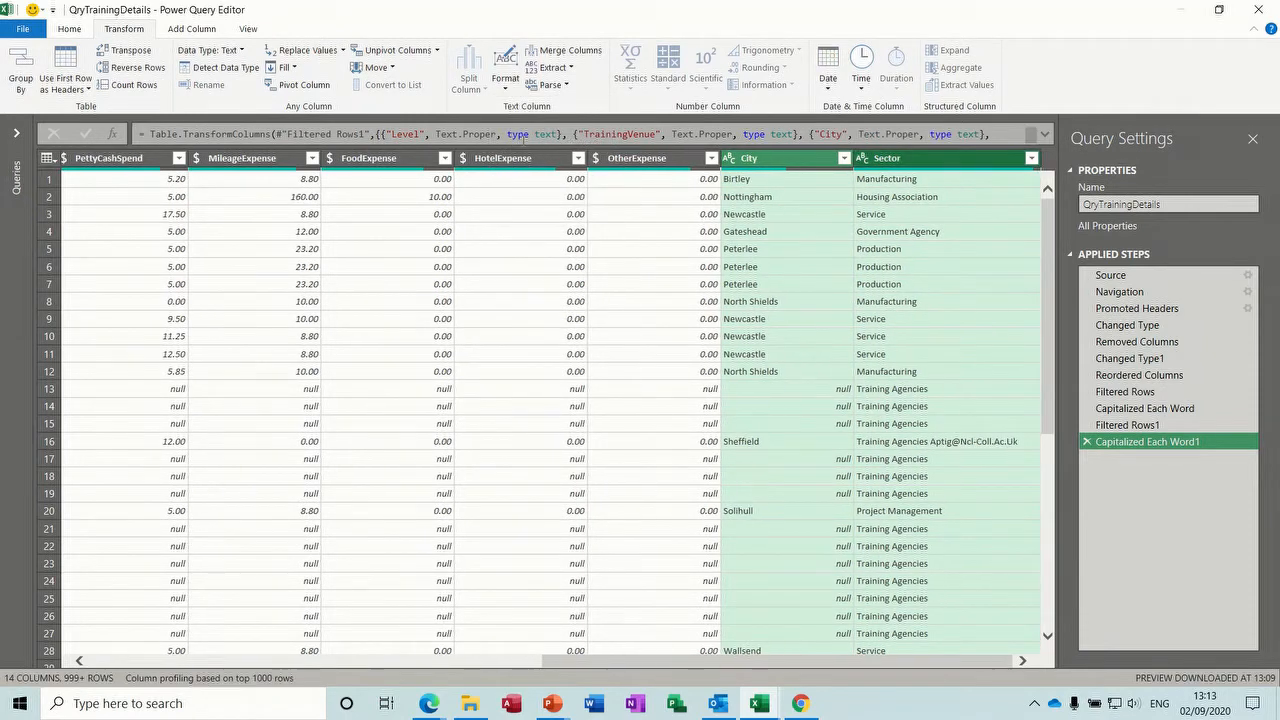
# Filter the Course column to exclude rows with null values.
pyautogui.moveTo(664, 657); pyautogui.dragTo(191, 656)
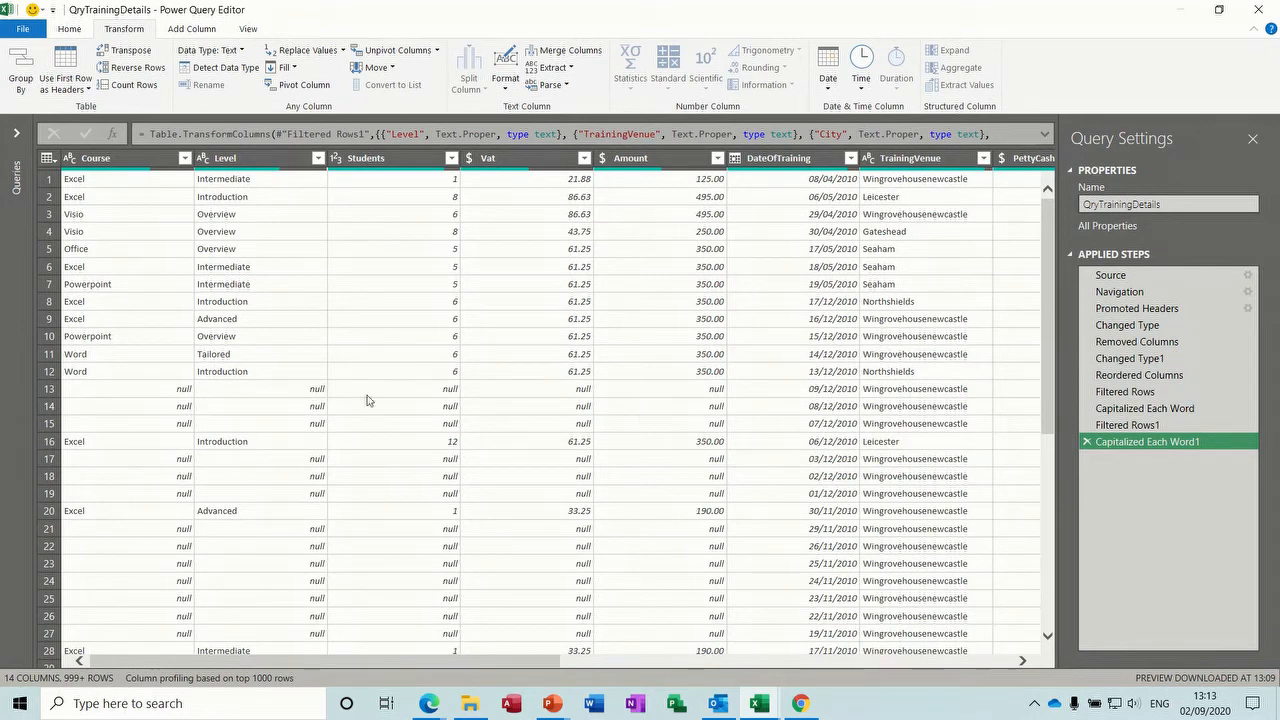
pyautogui.click(184, 159)
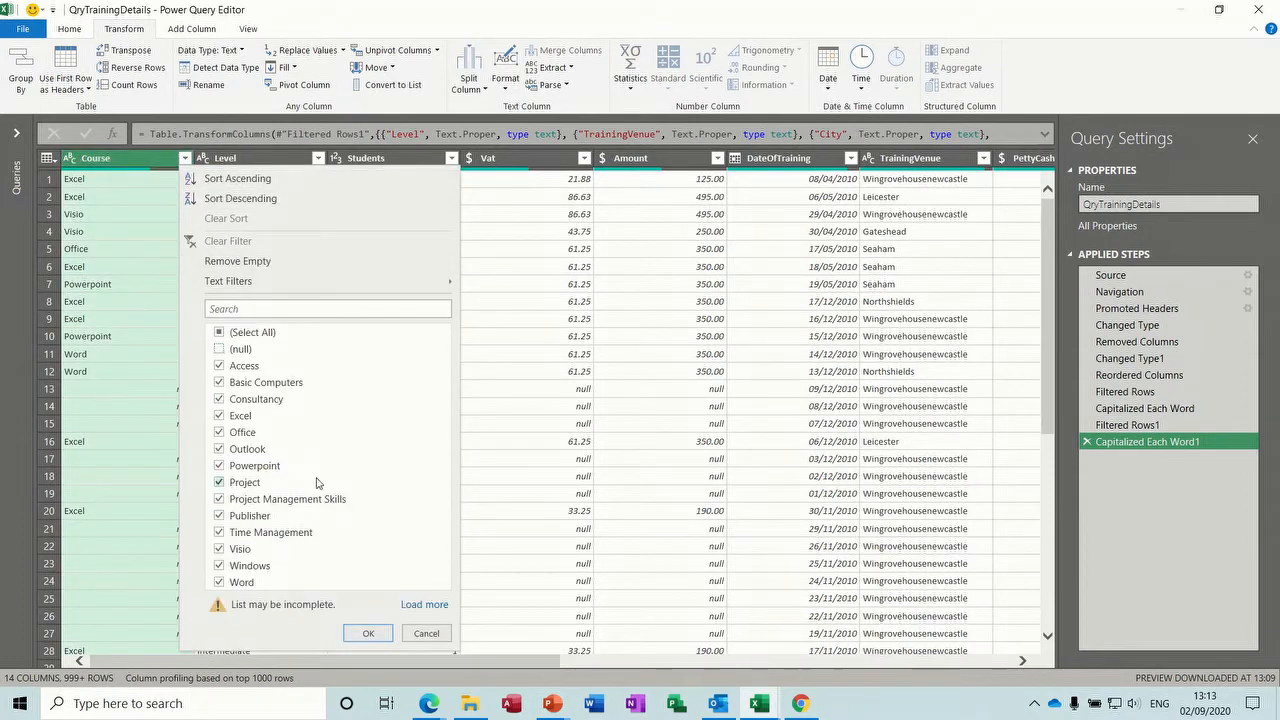
pyautogui.click(368, 634)
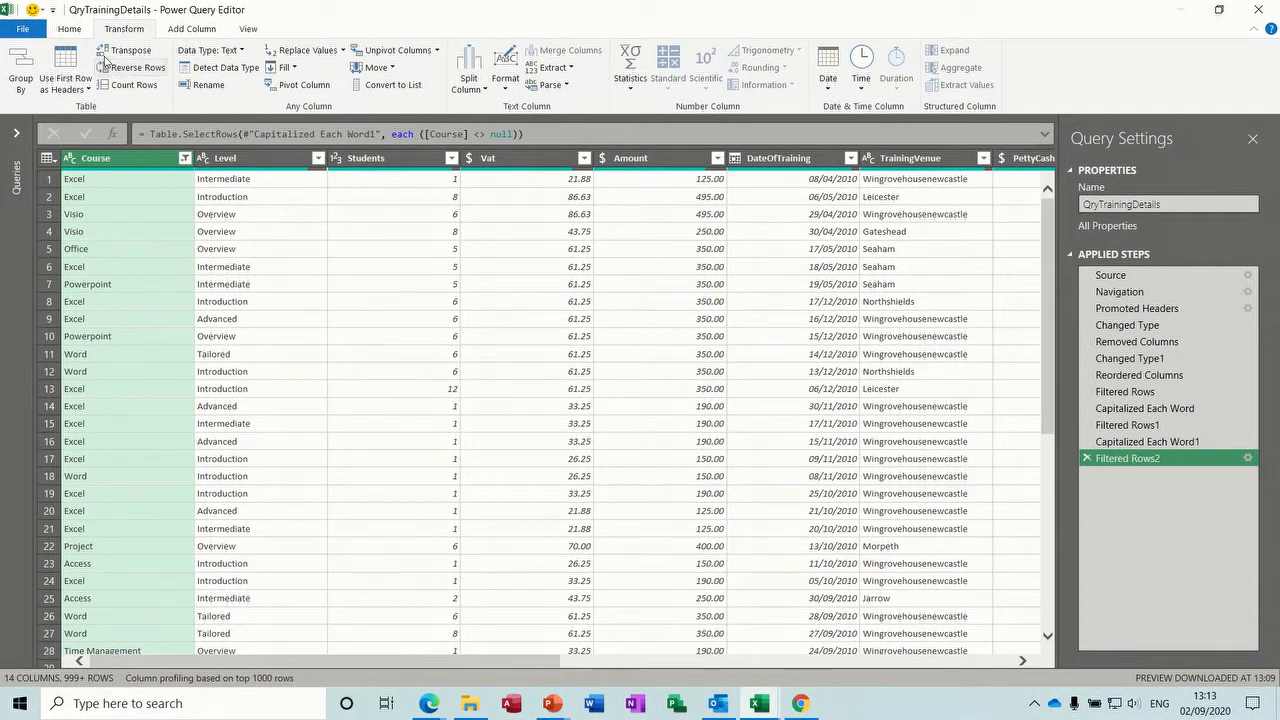
# Close the query editor and load the cleaned query into a worksheet with Close & Load.
pyautogui.click(69, 29)
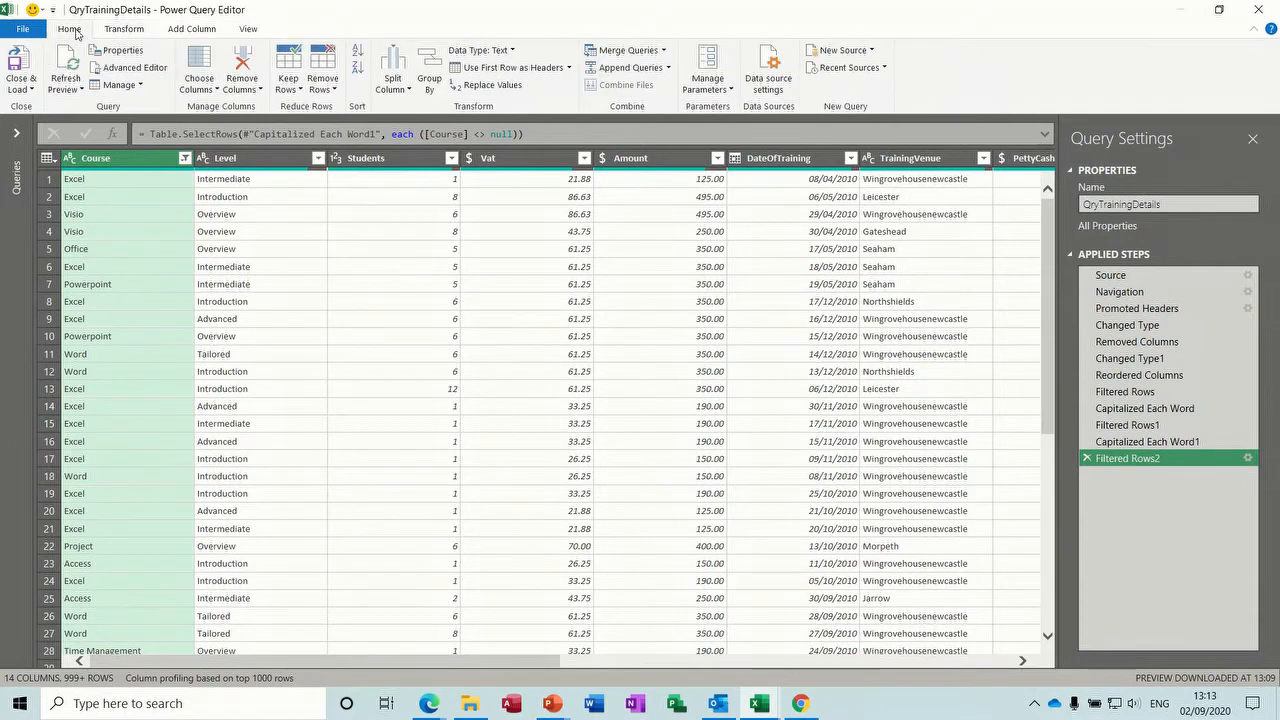
pyautogui.click(30, 92)
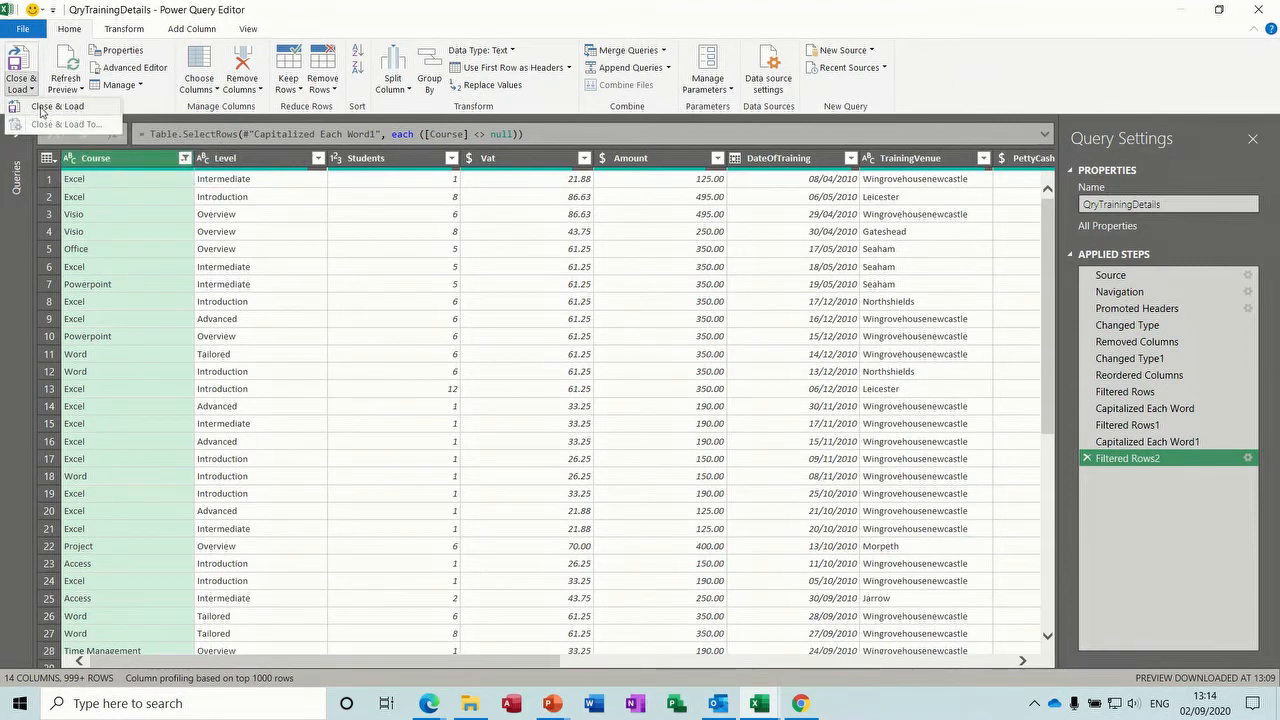
pyautogui.click(61, 111)
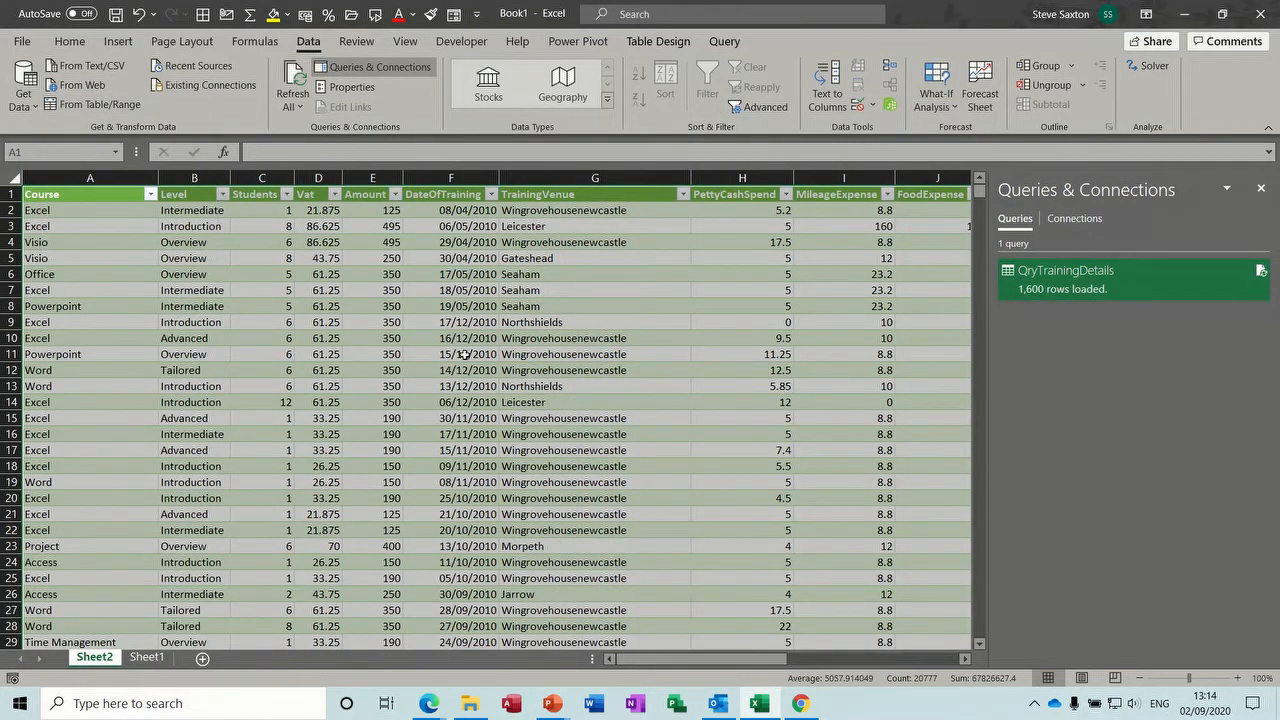
# Reopen the QryTrainingDetails query for editing from the workbook.
pyautogui.click(431, 305)
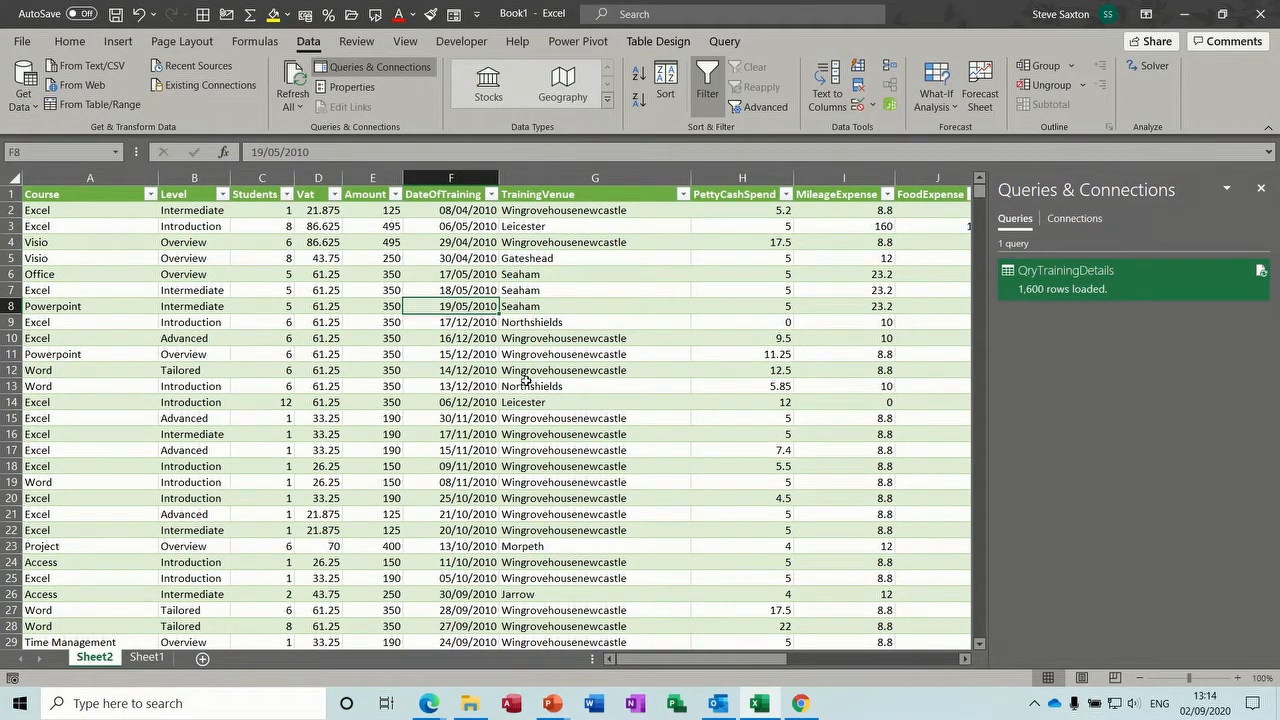
pyautogui.rightClick(1055, 289)
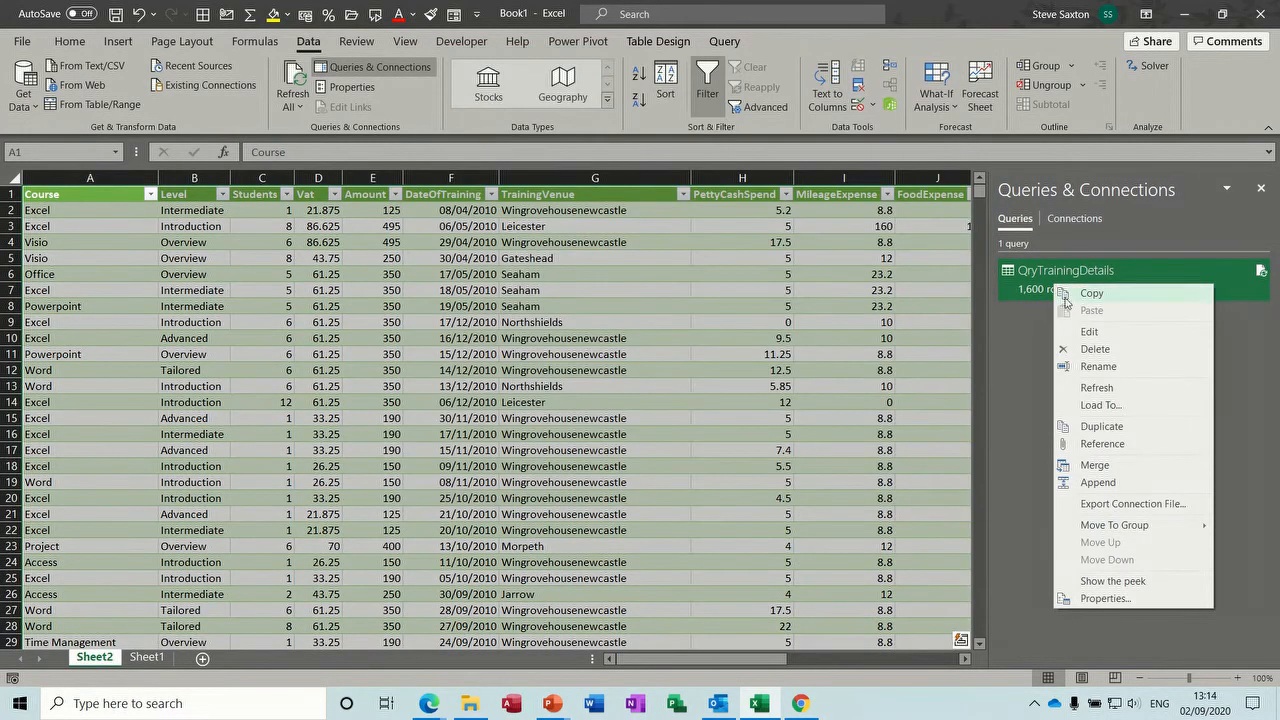
pyautogui.click(1088, 332)
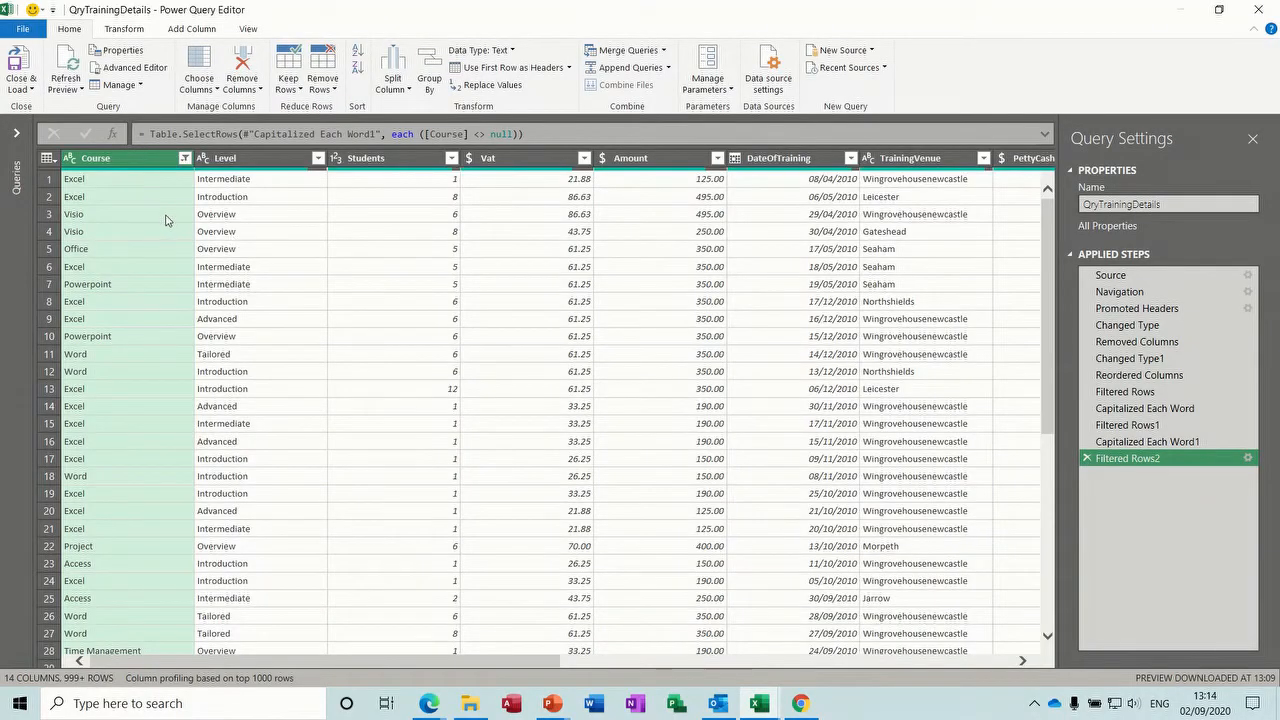
# Group the rows by Course with a Count column that counts rows, and sort the result by Count in descending order.
pyautogui.click(165, 215)
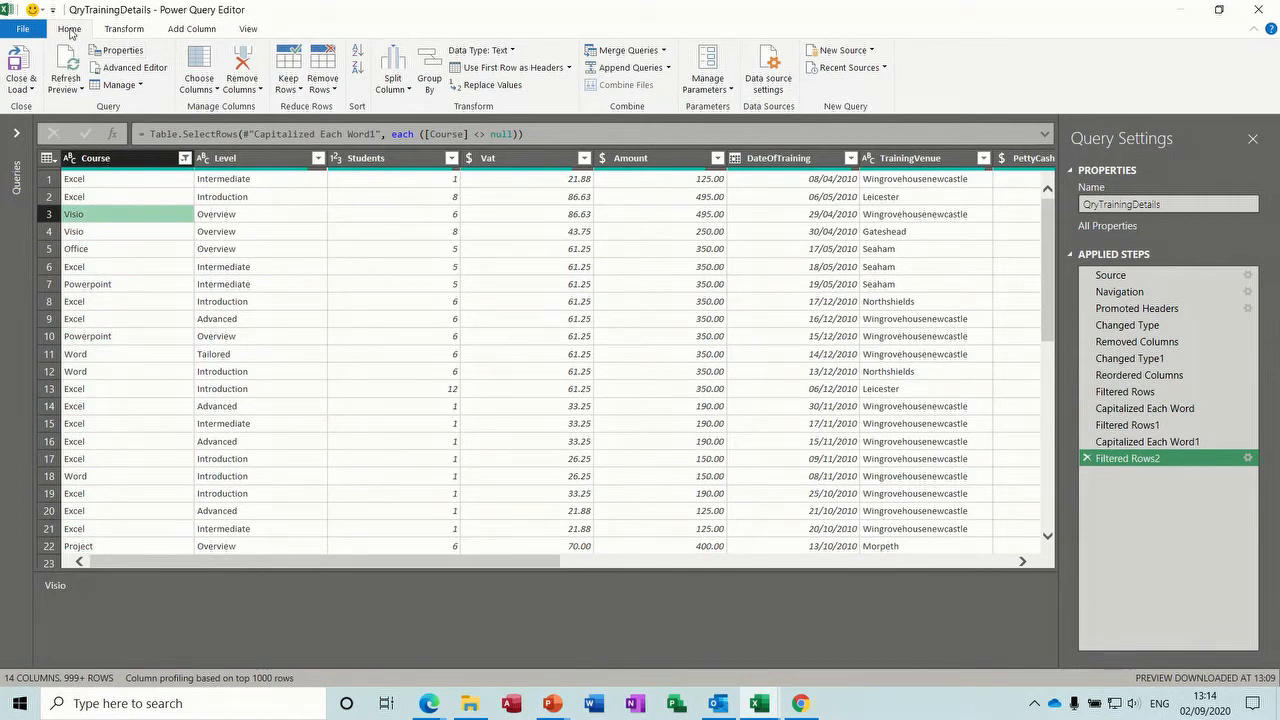
pyautogui.click(434, 70)
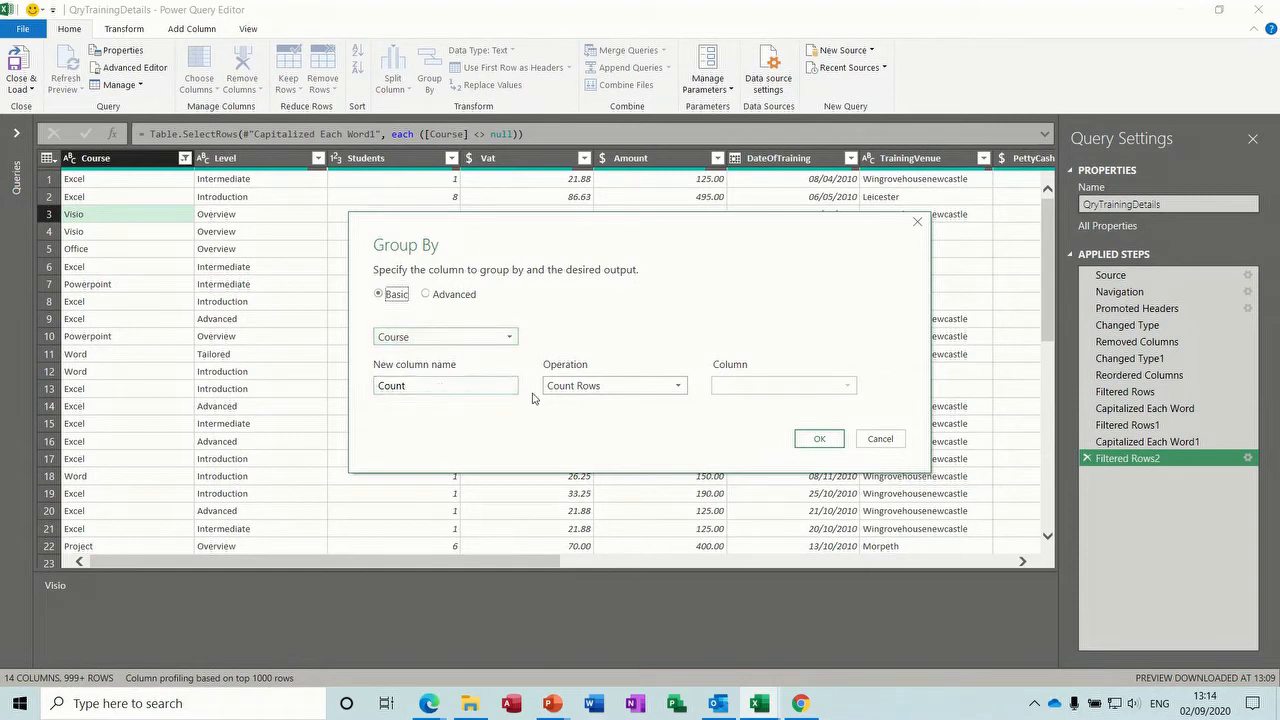
pyautogui.click(820, 444)
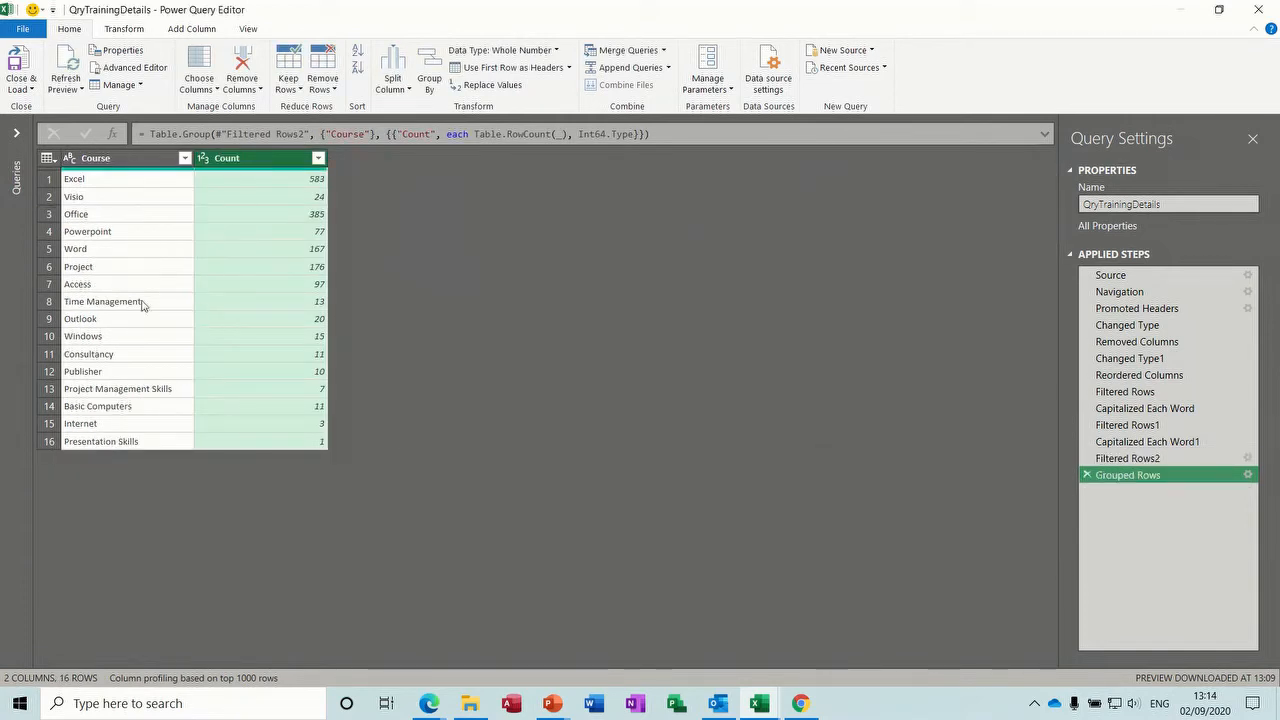
pyautogui.click(288, 183)
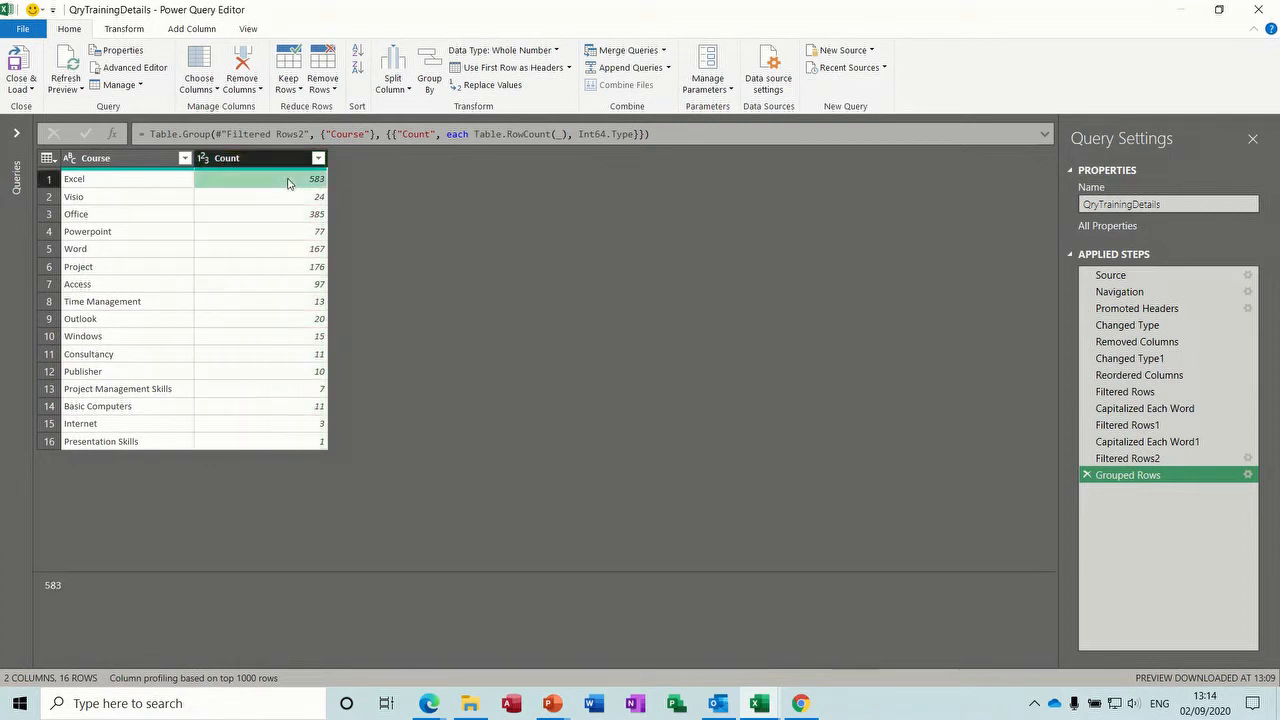
pyautogui.click(358, 69)
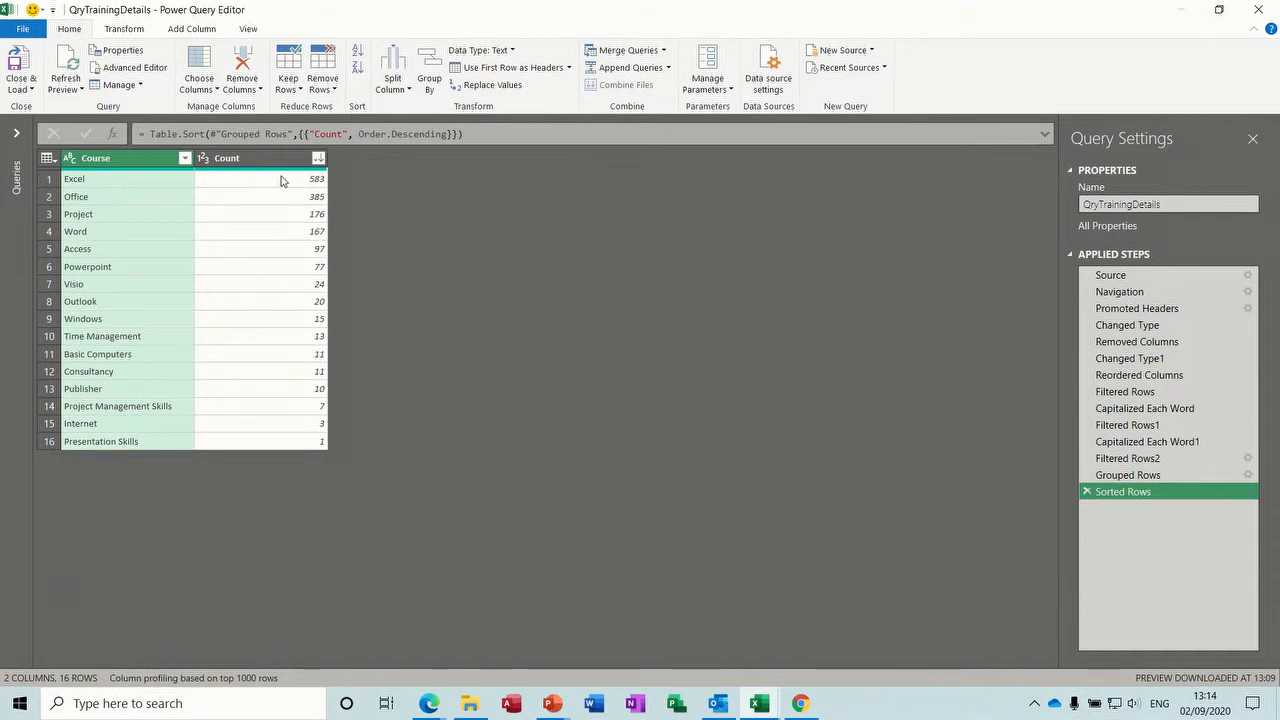
# Close the query editor and load the grouped course counts into the worksheet with Close & Load.
pyautogui.click(34, 90)
pyautogui.click(46, 110)
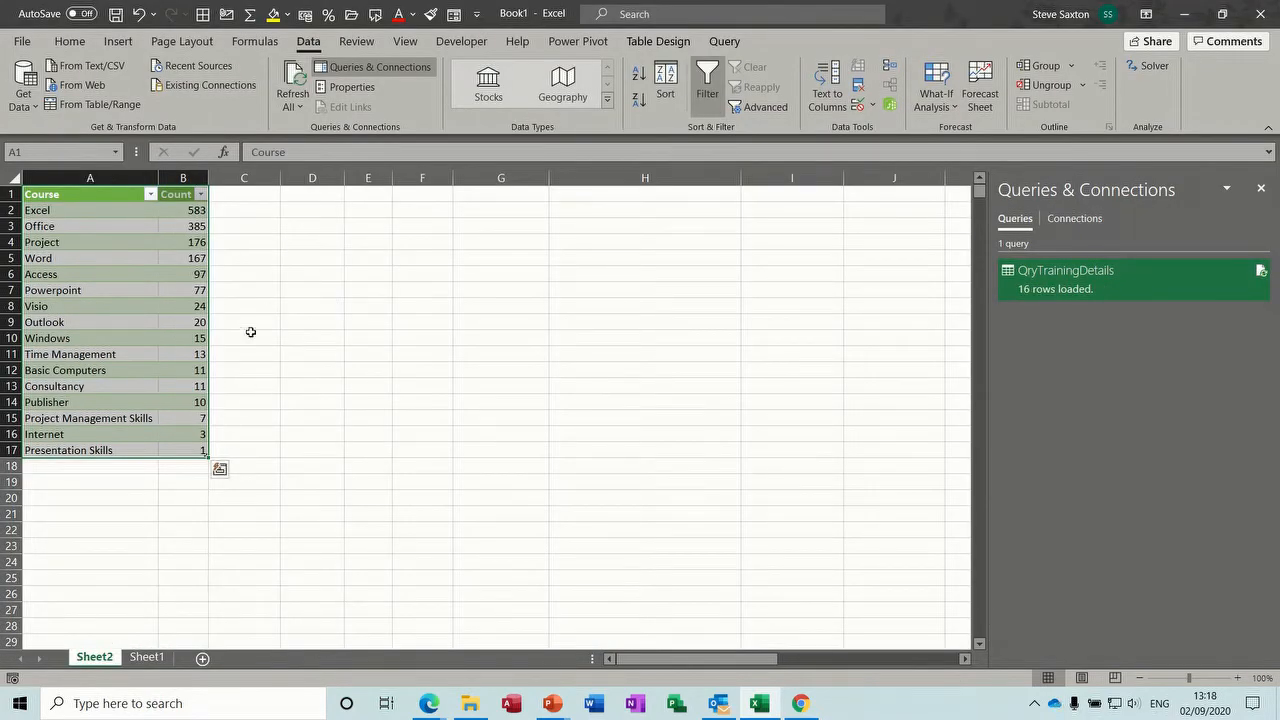
pyautogui.click(101, 383)
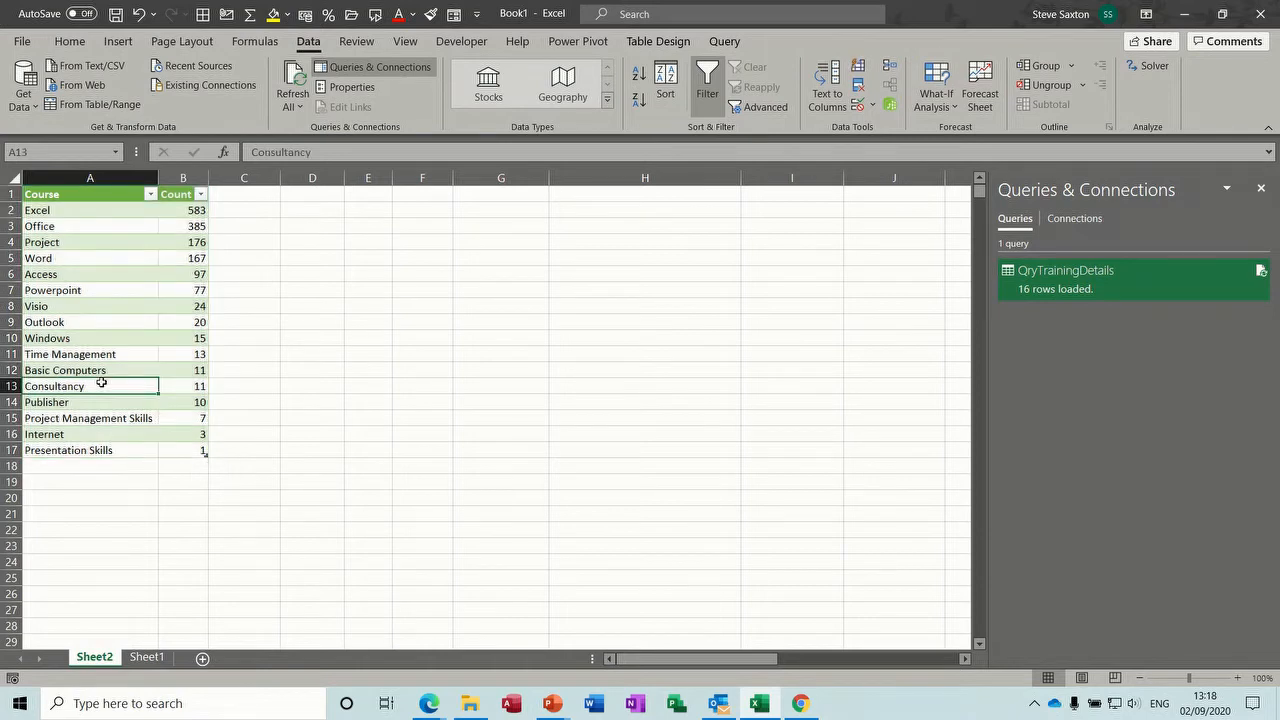
pyautogui.click(102, 322)
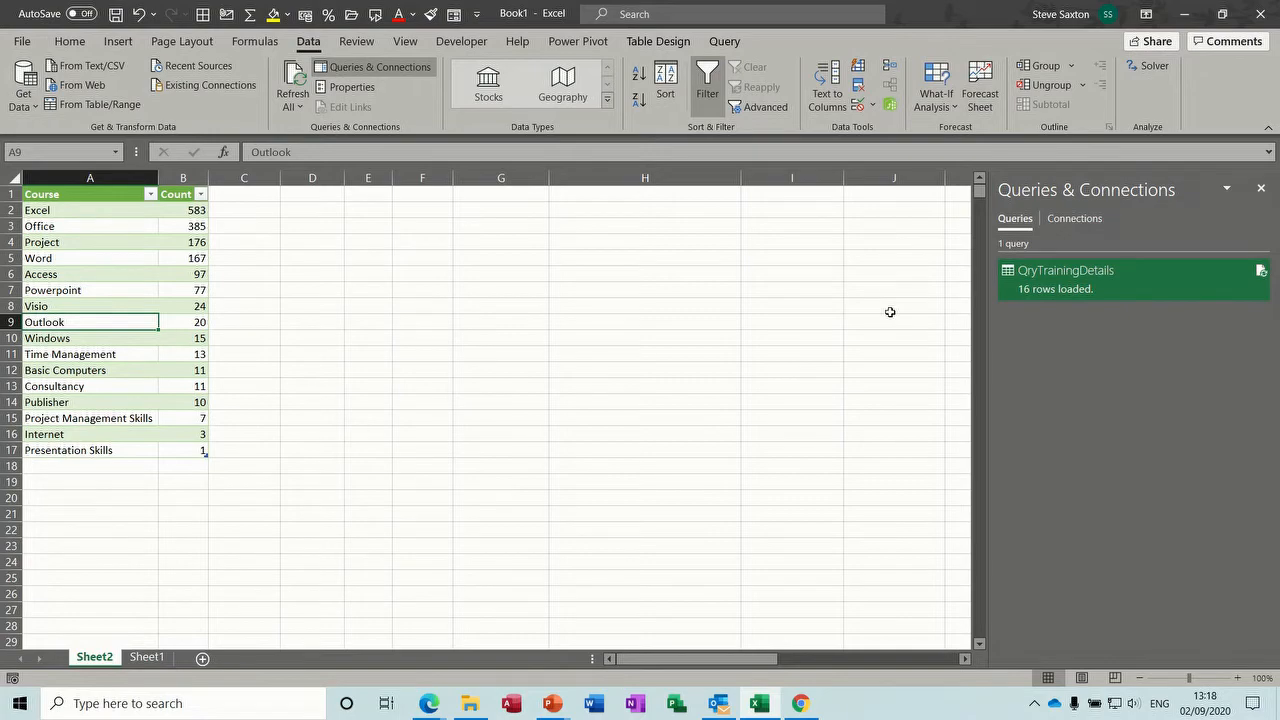
# Reopen the QryTrainingDetails query for editing and delete its Grouped Rows and Sorted Rows steps.
pyautogui.rightClick(1061, 289)
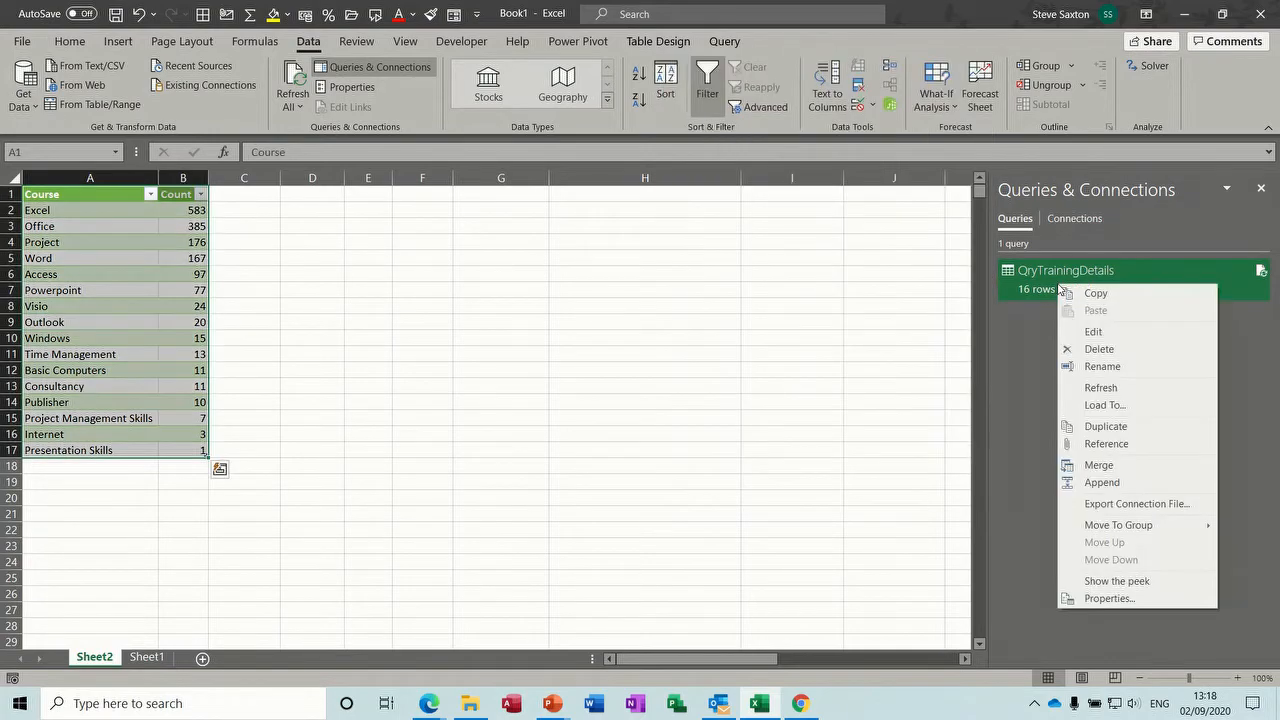
pyautogui.click(1093, 334)
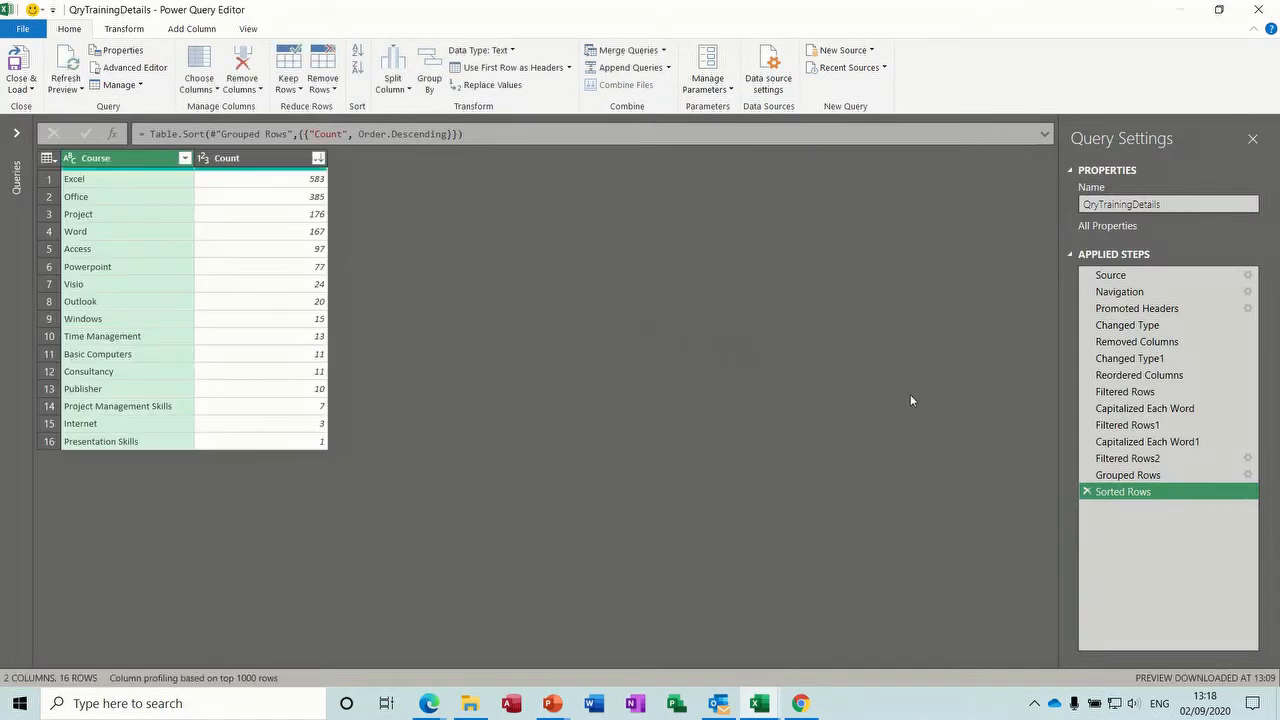
pyautogui.click(1088, 475)
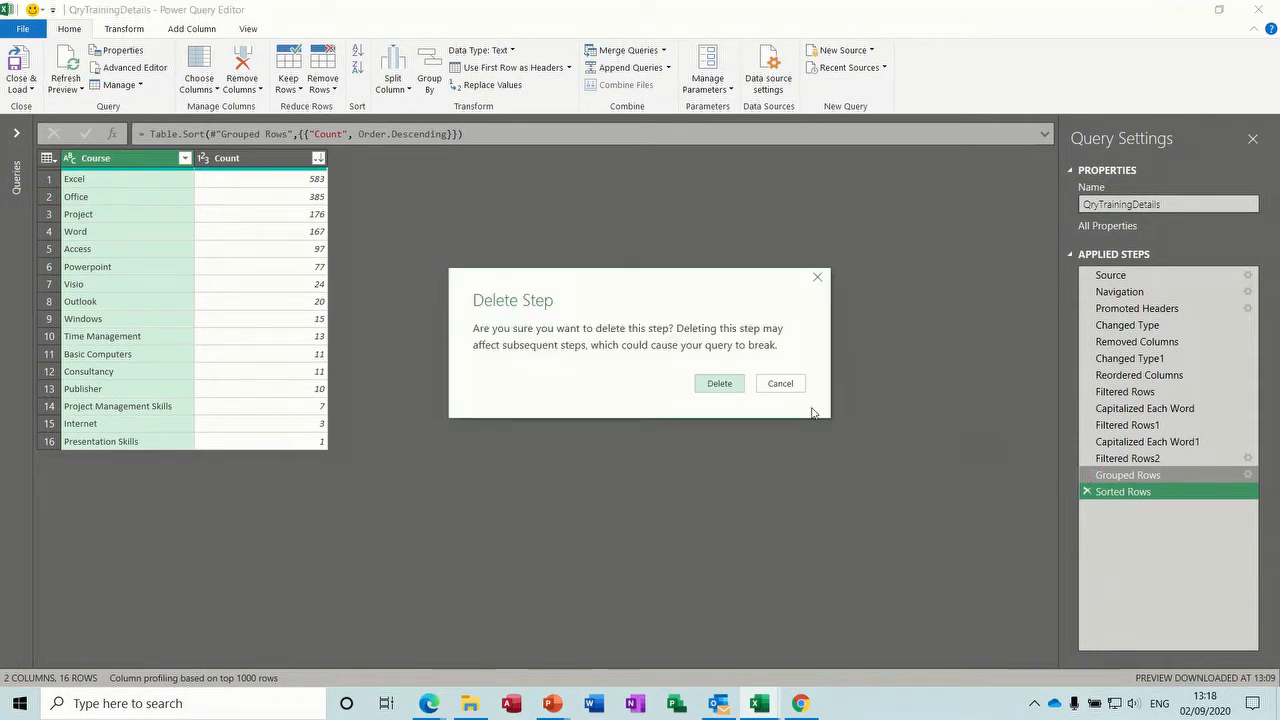
pyautogui.click(720, 384)
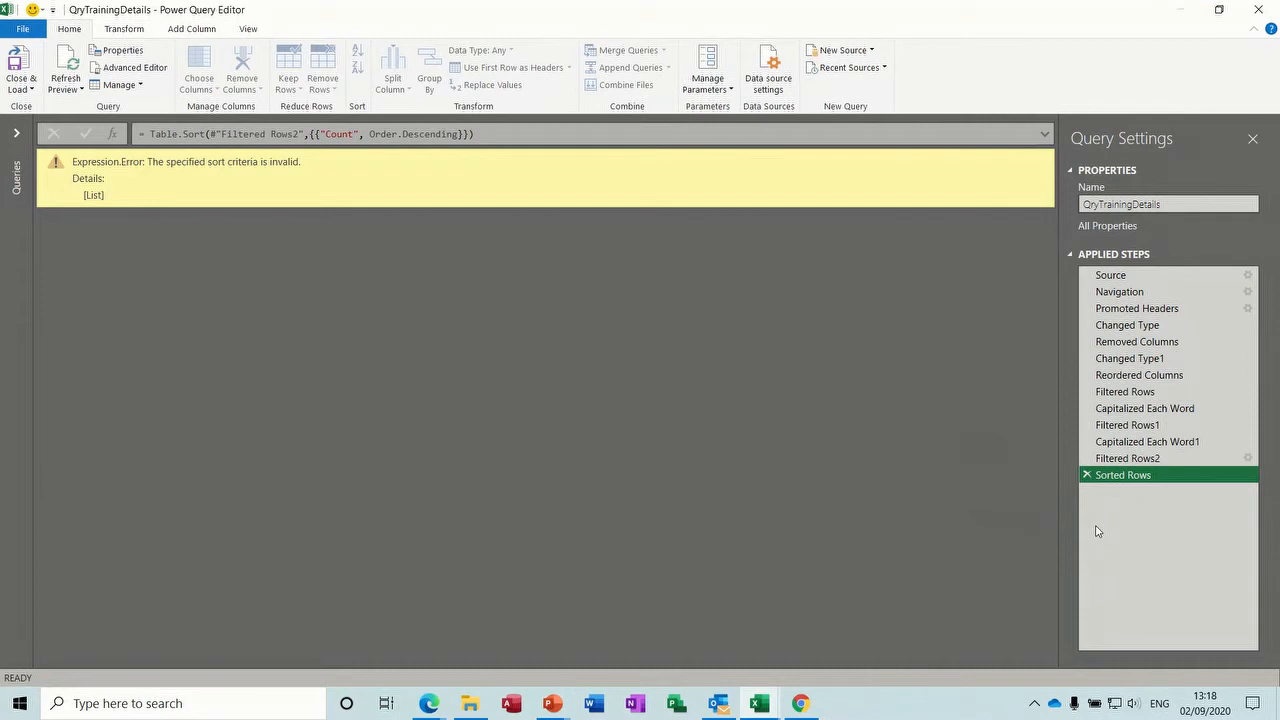
pyautogui.click(1087, 475)
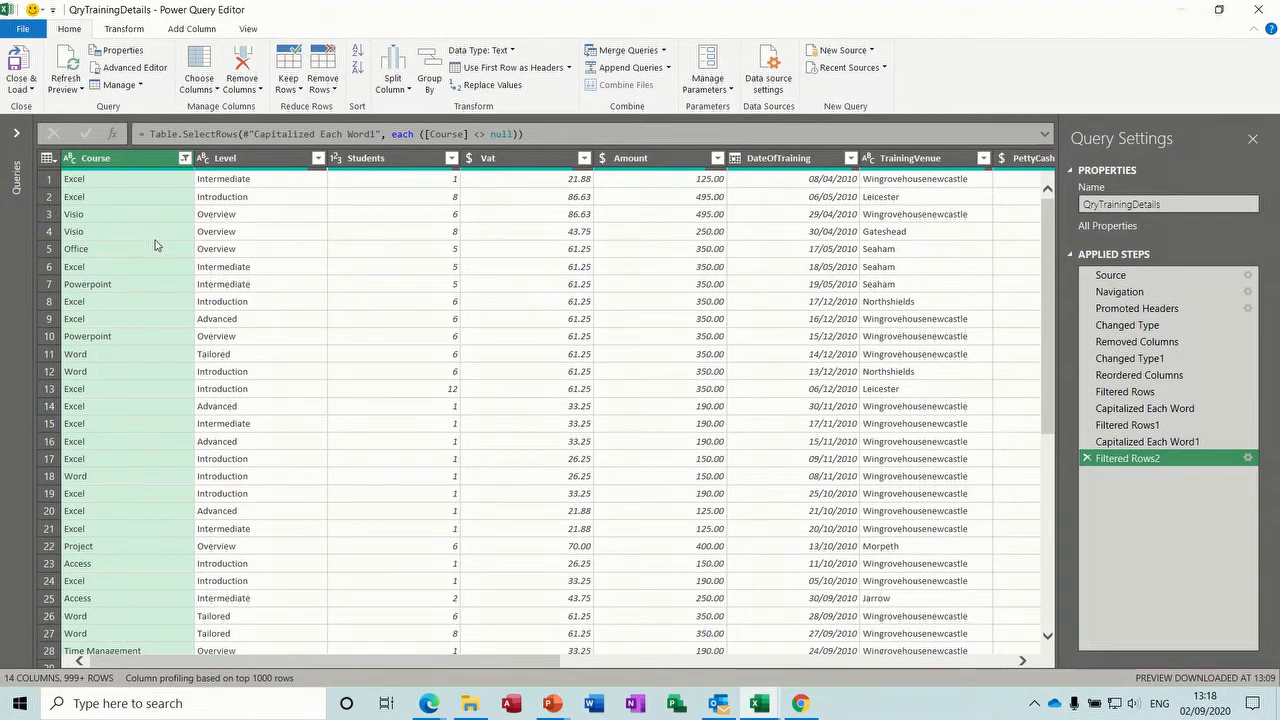
# Close the query editor and load the ungrouped training rows back into the worksheet.
pyautogui.click(31, 90)
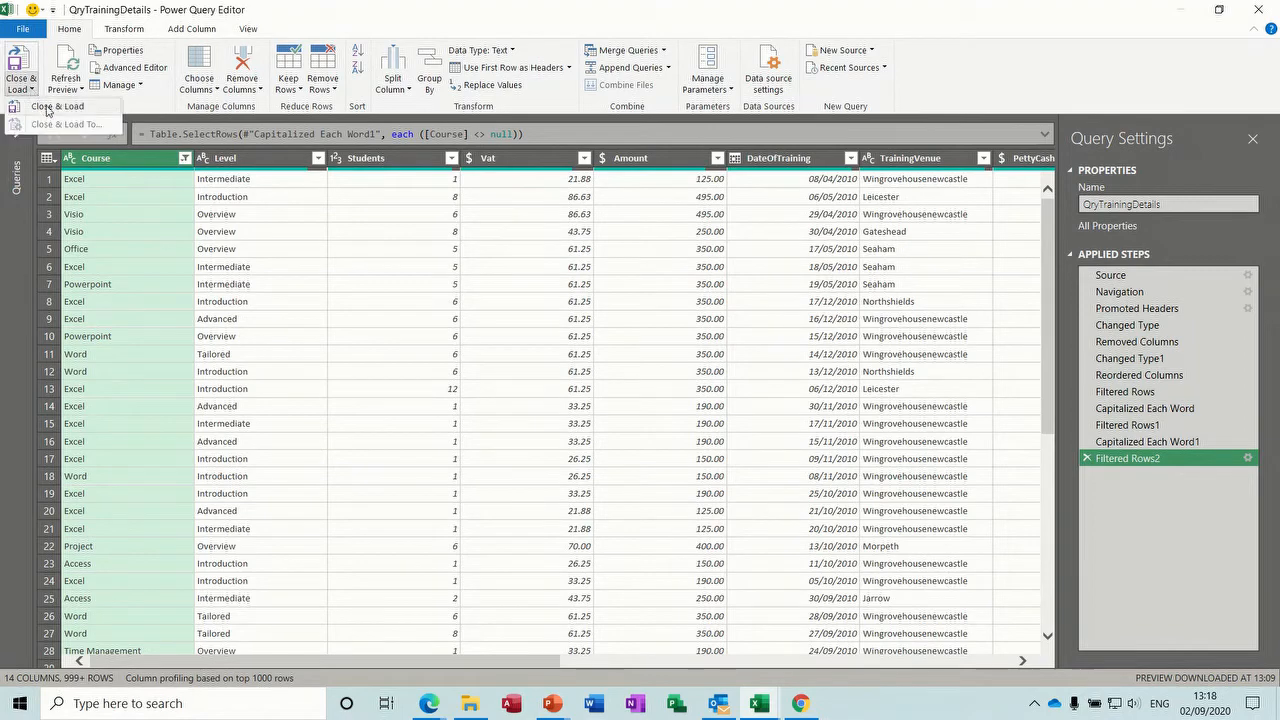
pyautogui.click(46, 106)
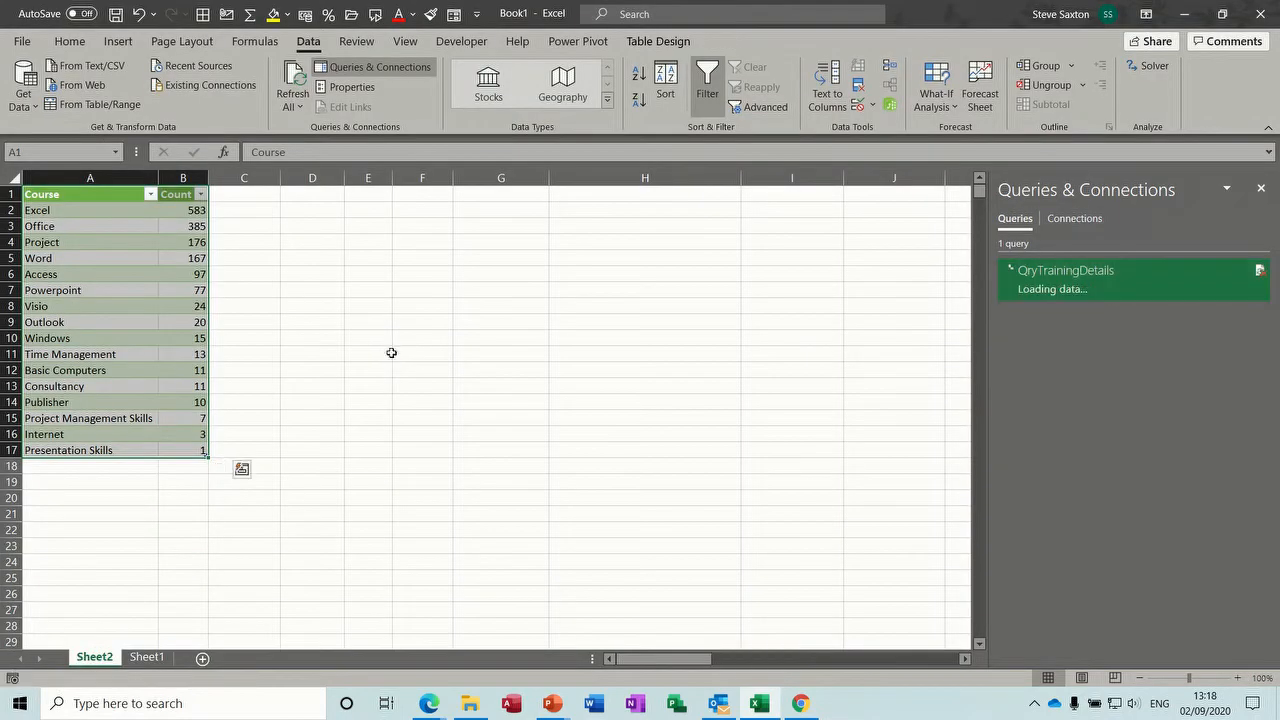
pyautogui.click(320, 303)
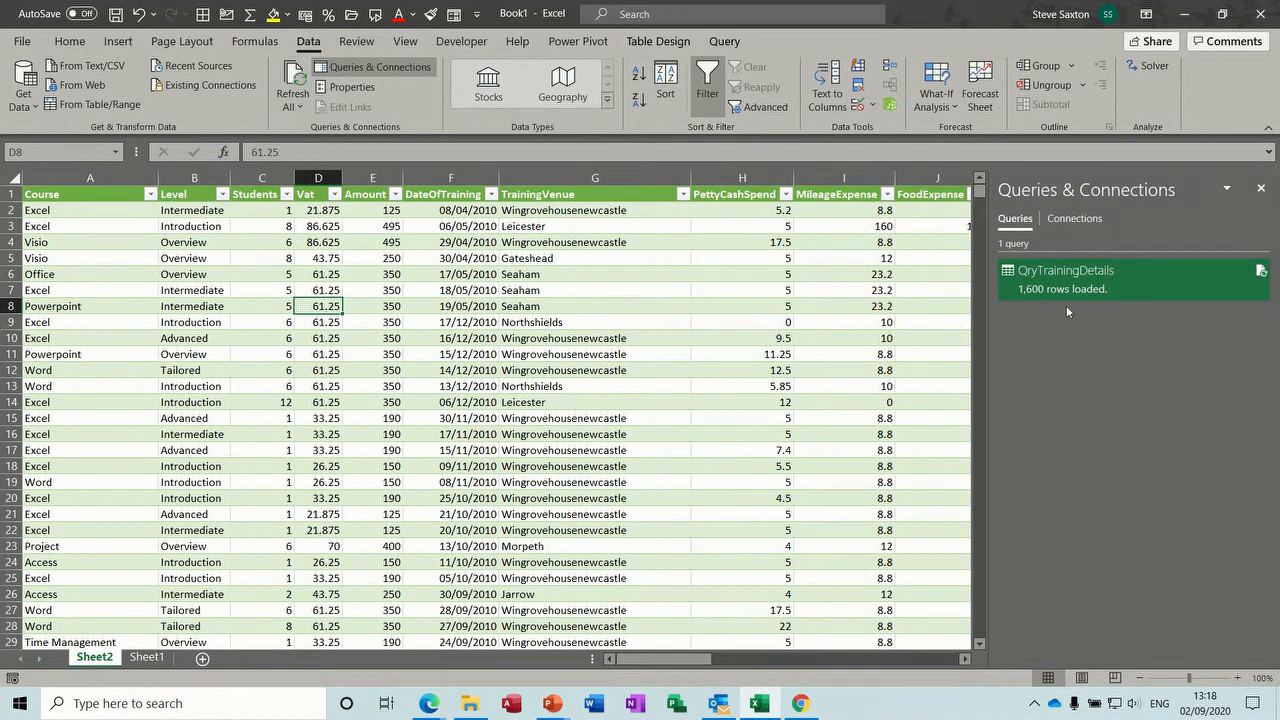
# Add the loaded QryTrainingDetails table to the Power Pivot data model.
pyautogui.moveTo(1079, 284)
pyautogui.click(666, 44)
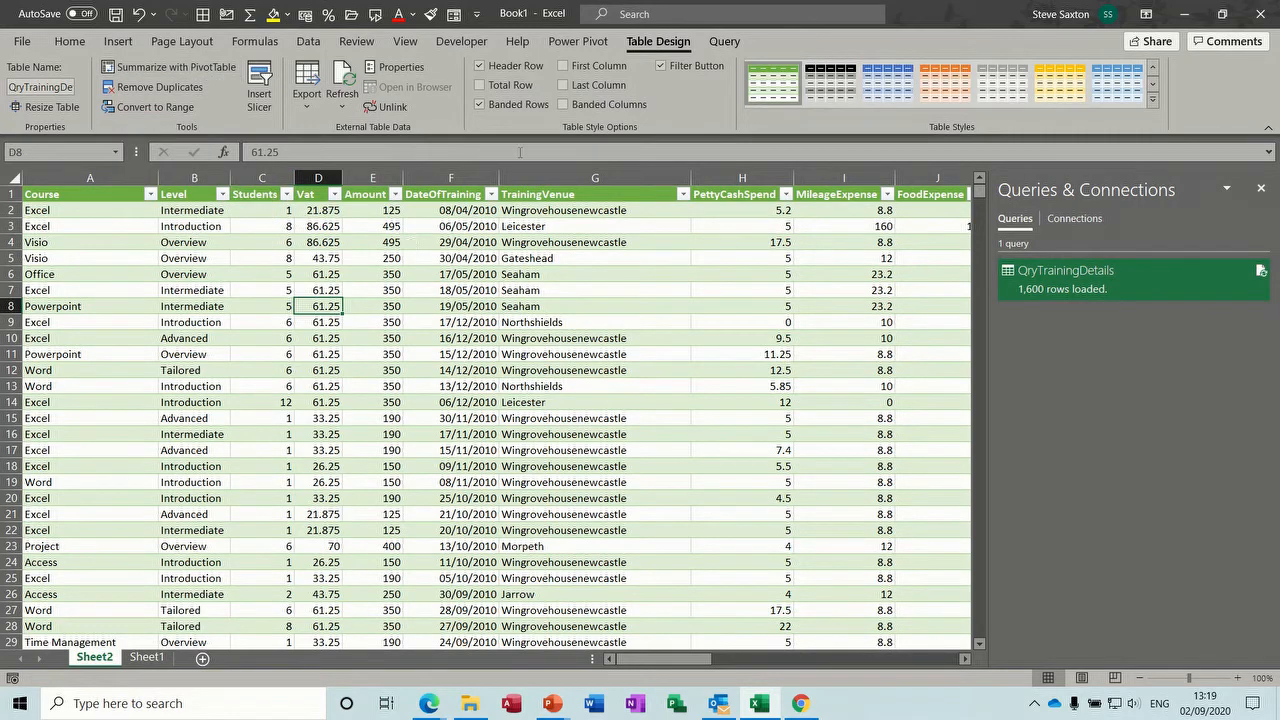
pyautogui.click(573, 45)
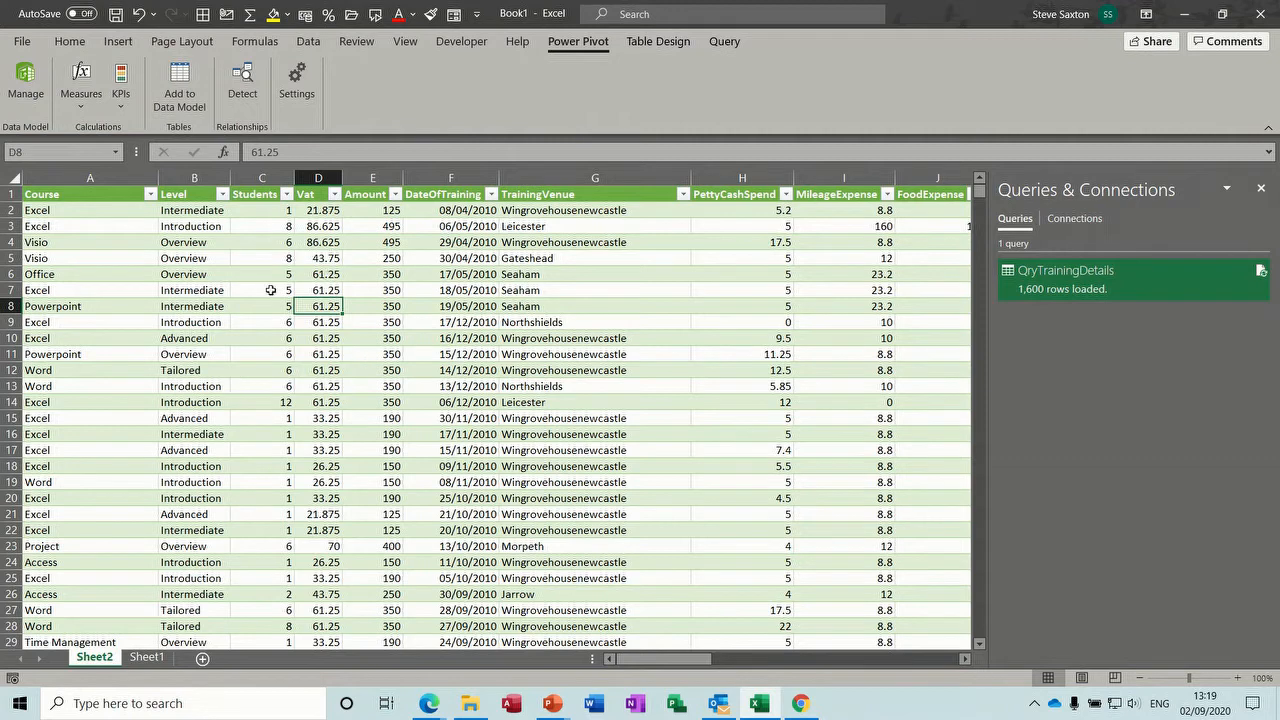
pyautogui.click(184, 86)
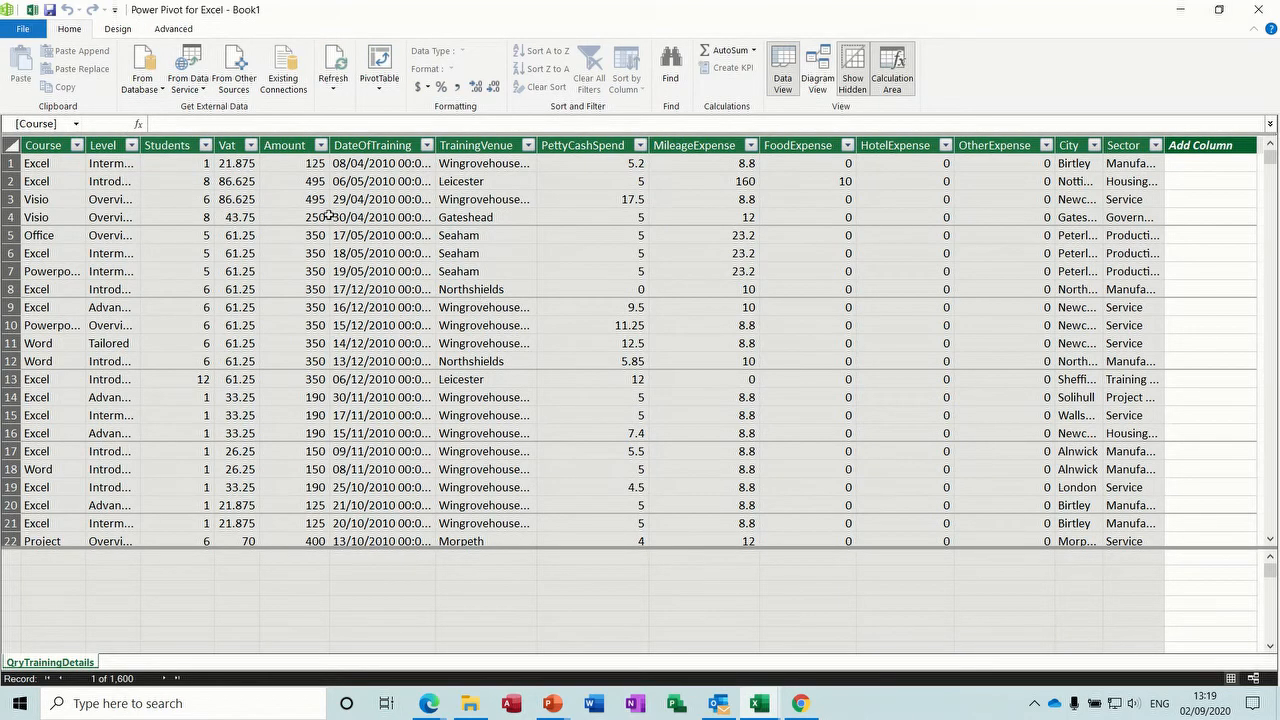
# Create a Four Charts PivotChart layout from the data model on a new worksheet.
pyautogui.click(381, 92)
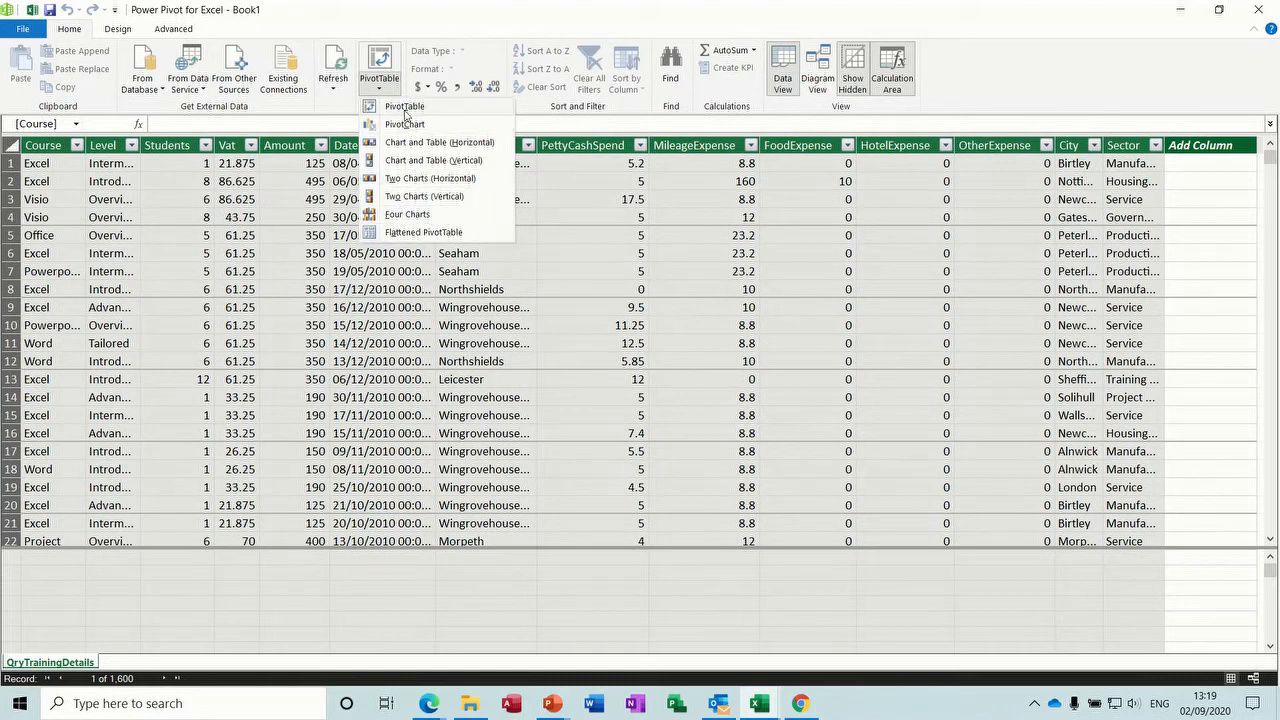
pyautogui.click(409, 214)
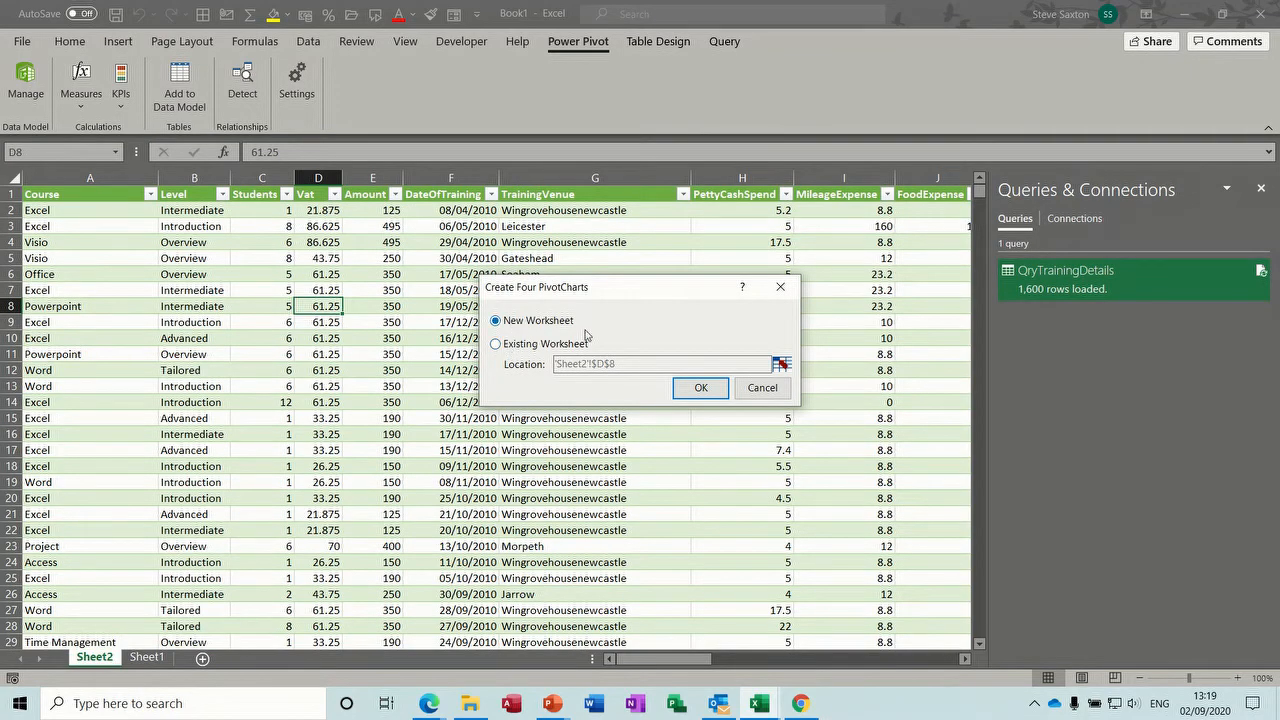
pyautogui.click(690, 387)
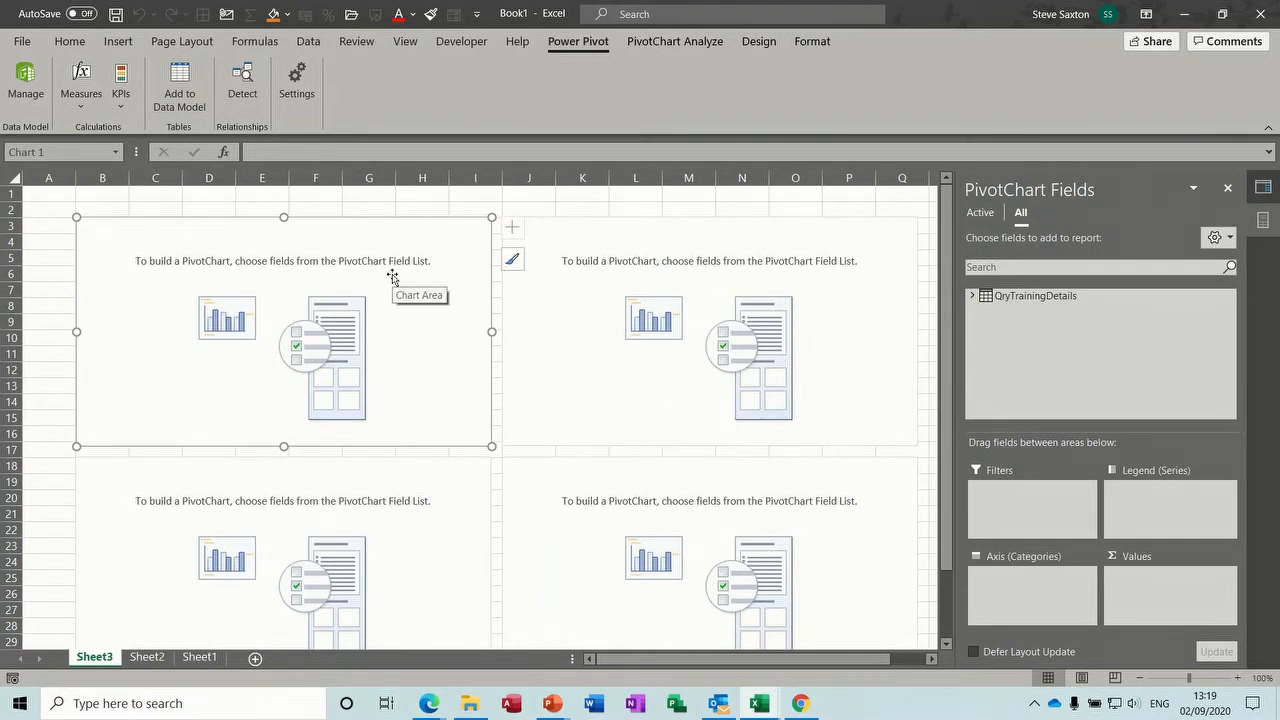
# Build the upper-left PivotChart with Course as the axis category and Sum of Students as the value.
pyautogui.click(972, 296)
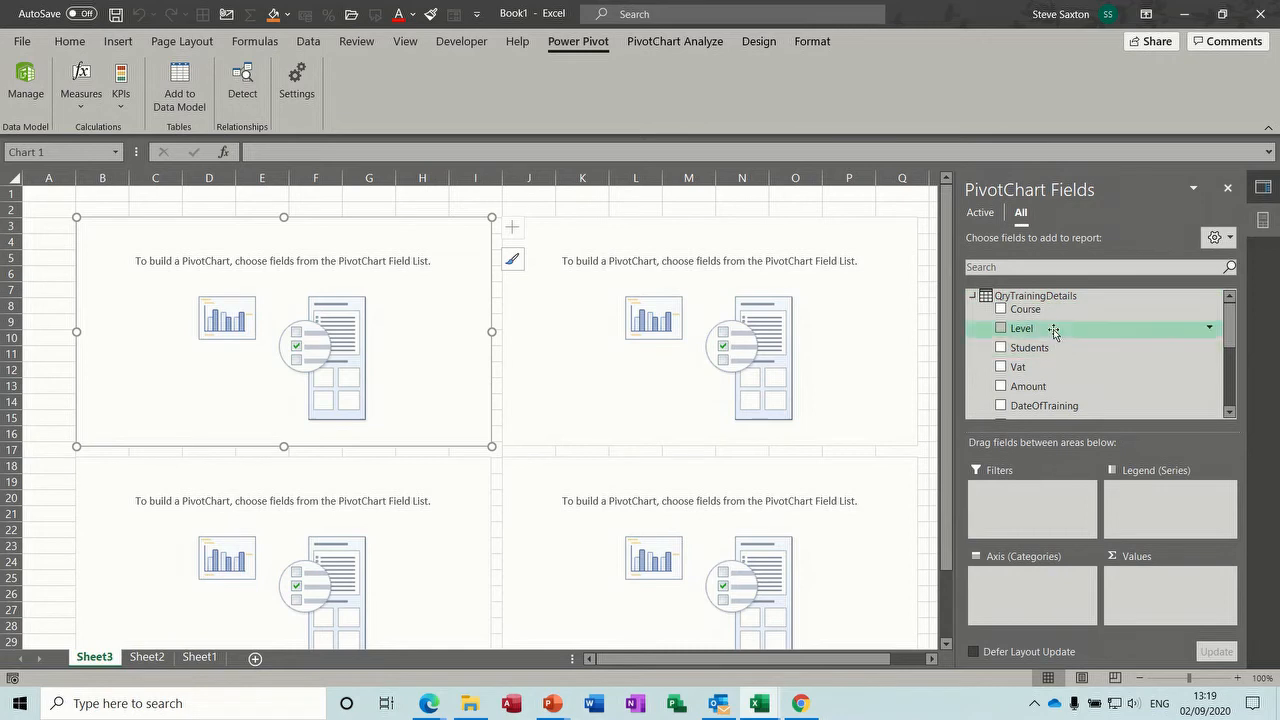
pyautogui.moveTo(1036, 312); pyautogui.dragTo(1012, 578)
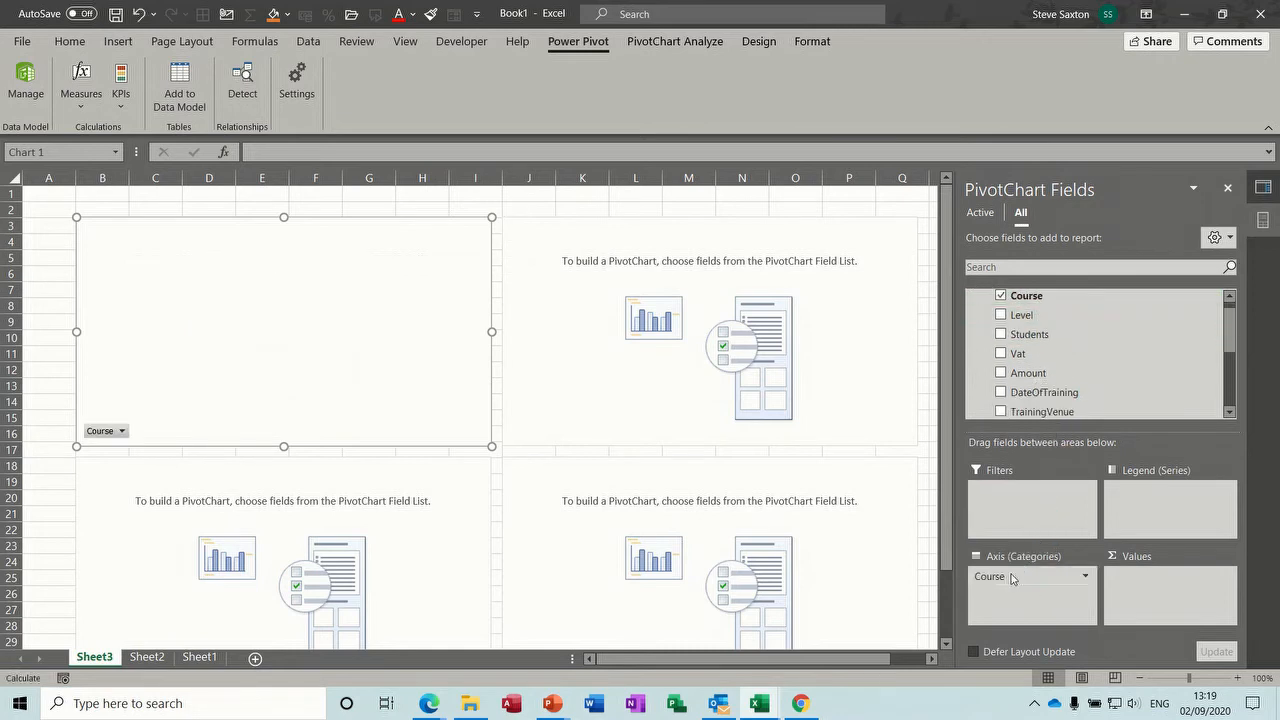
pyautogui.moveTo(1035, 334); pyautogui.dragTo(1155, 583)
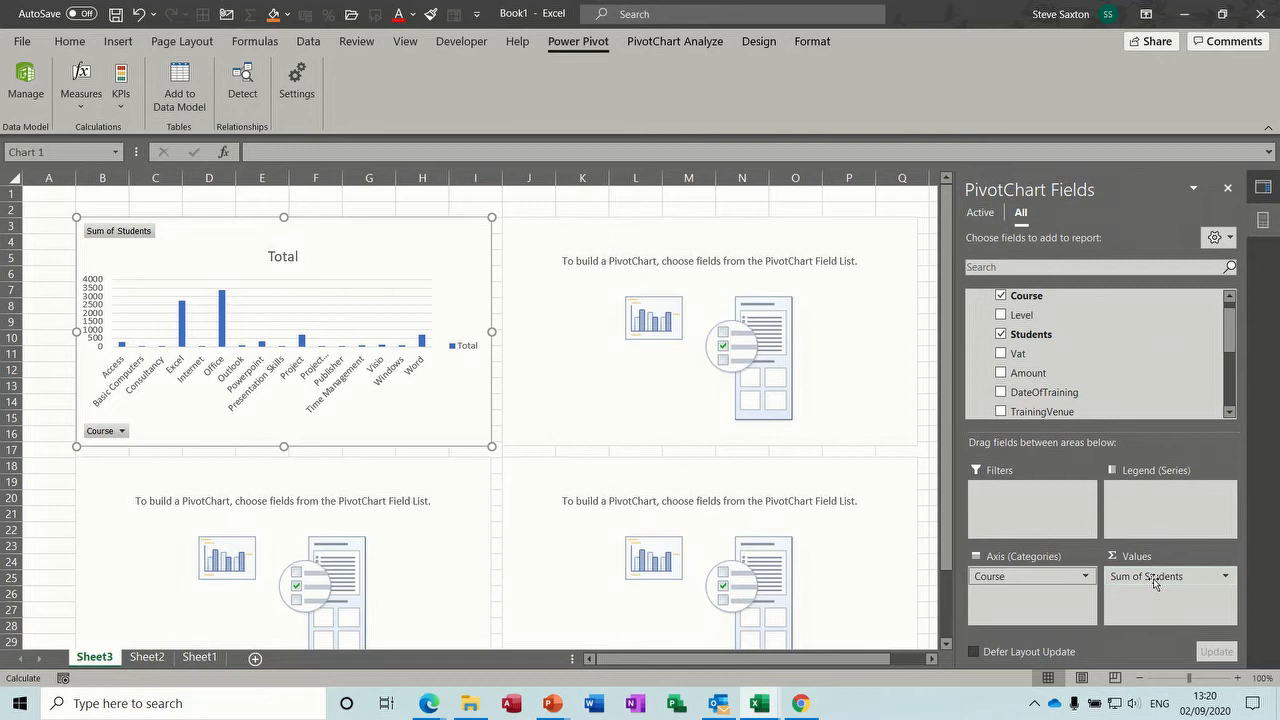
# Build the upper-right PivotChart with Level as the axis category and Sum of Students as the value.
pyautogui.click(575, 393)
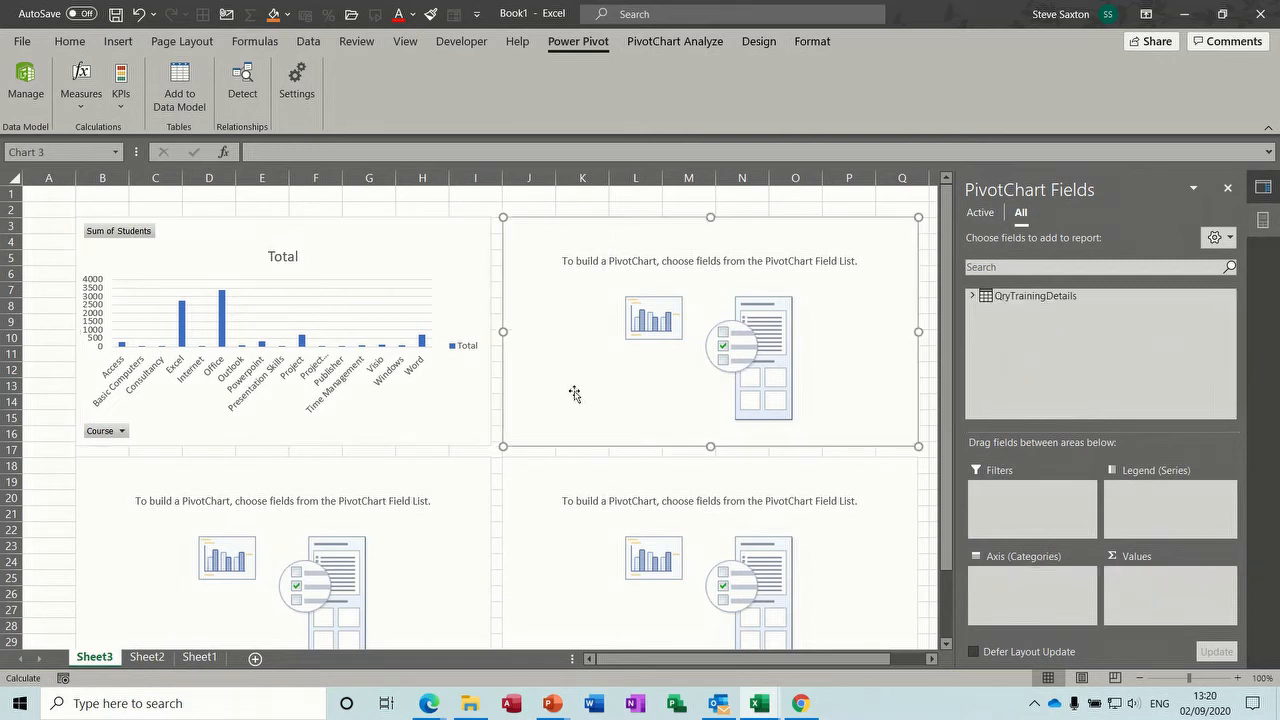
pyautogui.click(971, 298)
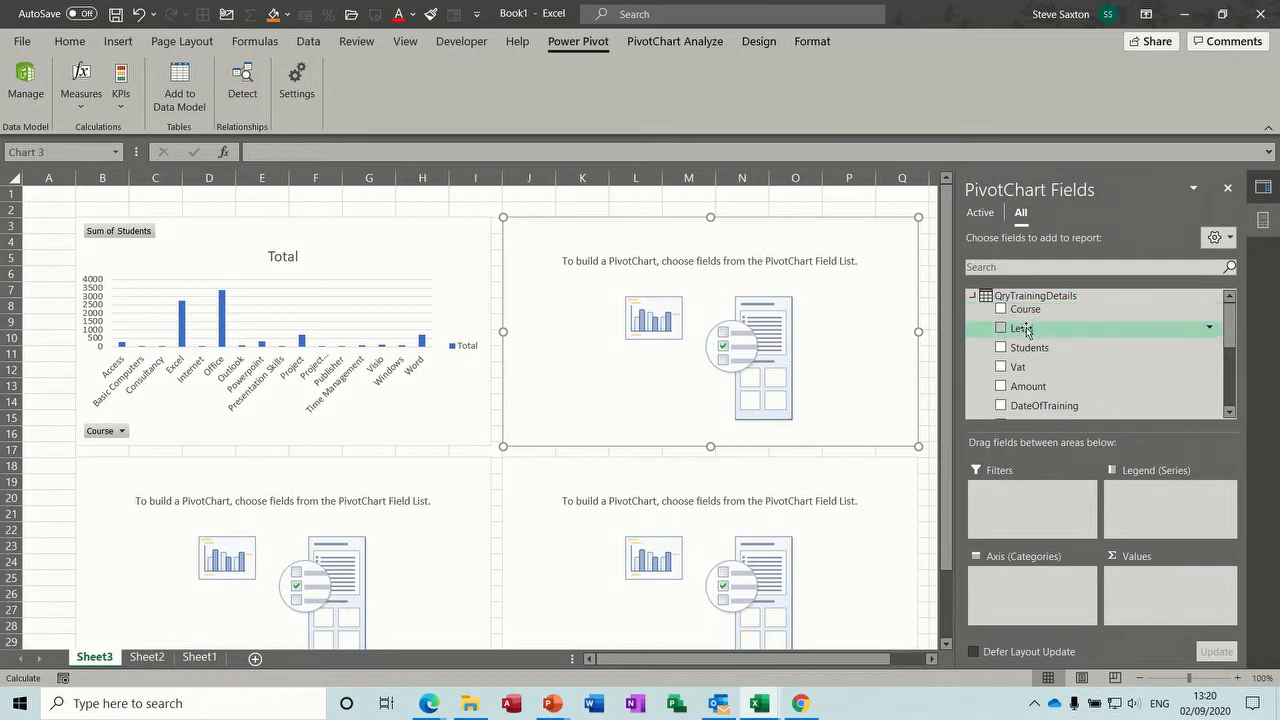
pyautogui.moveTo(1027, 330); pyautogui.dragTo(1015, 584)
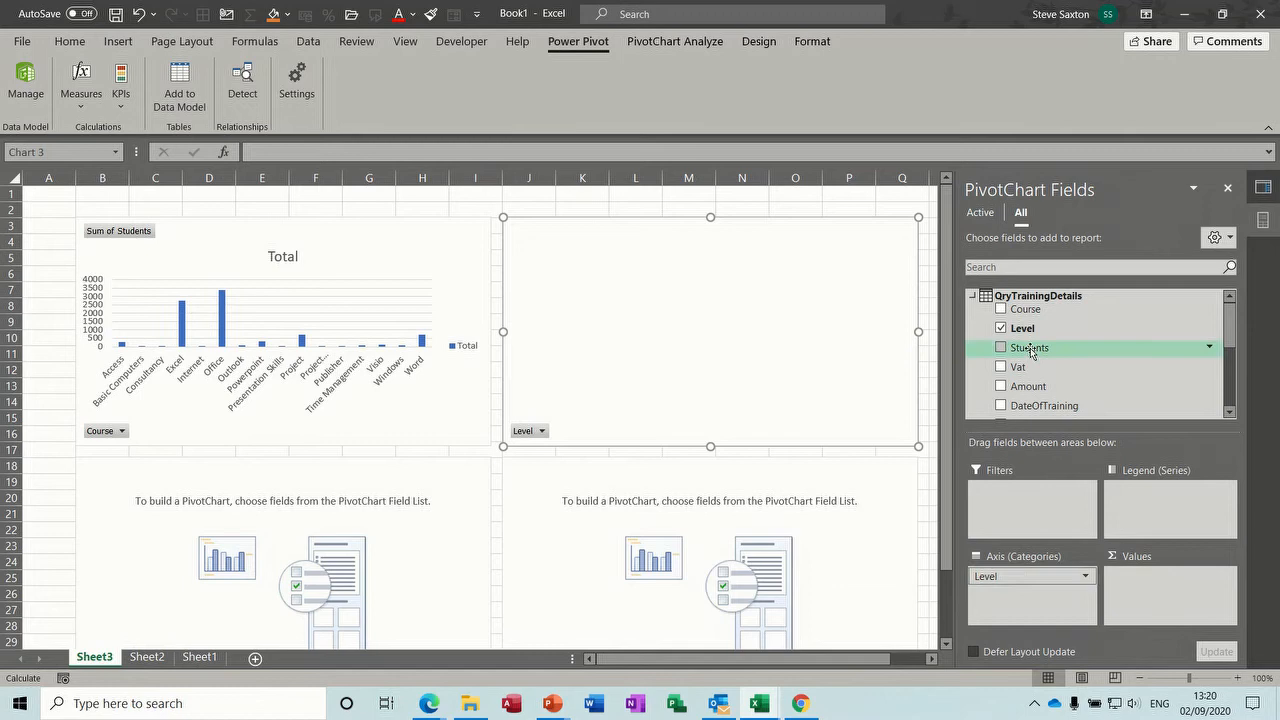
pyautogui.moveTo(1030, 350); pyautogui.dragTo(1158, 589)
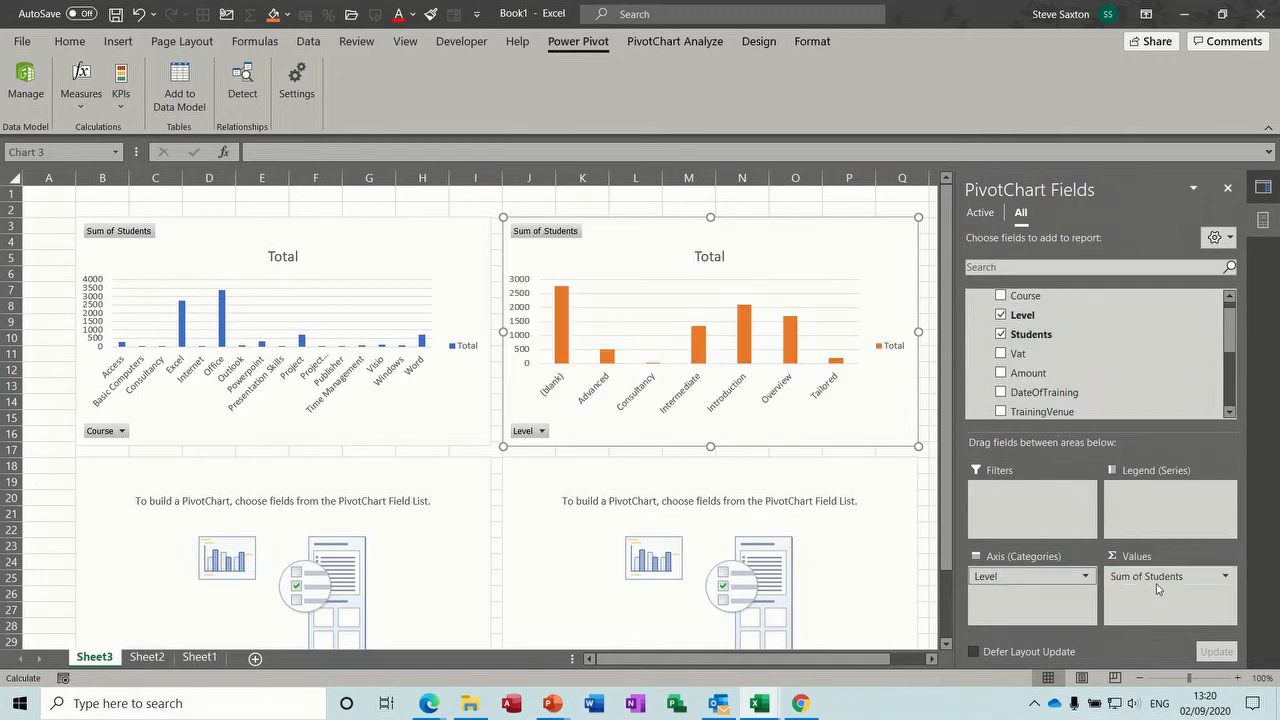
# Build the lower-left PivotChart with Course as the axis category and Sum of Amount as the value.
pyautogui.click(465, 492)
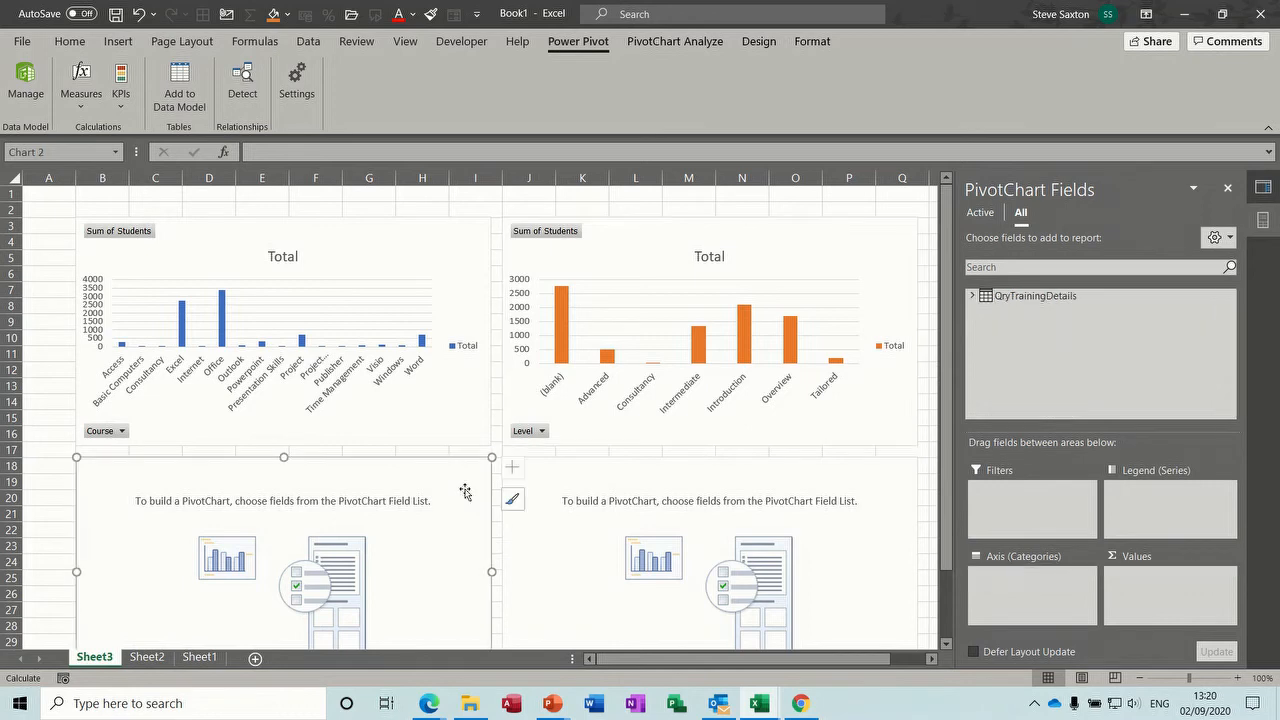
pyautogui.click(972, 297)
pyautogui.moveTo(1022, 310); pyautogui.dragTo(995, 582)
pyautogui.moveTo(1016, 378); pyautogui.dragTo(1153, 600)
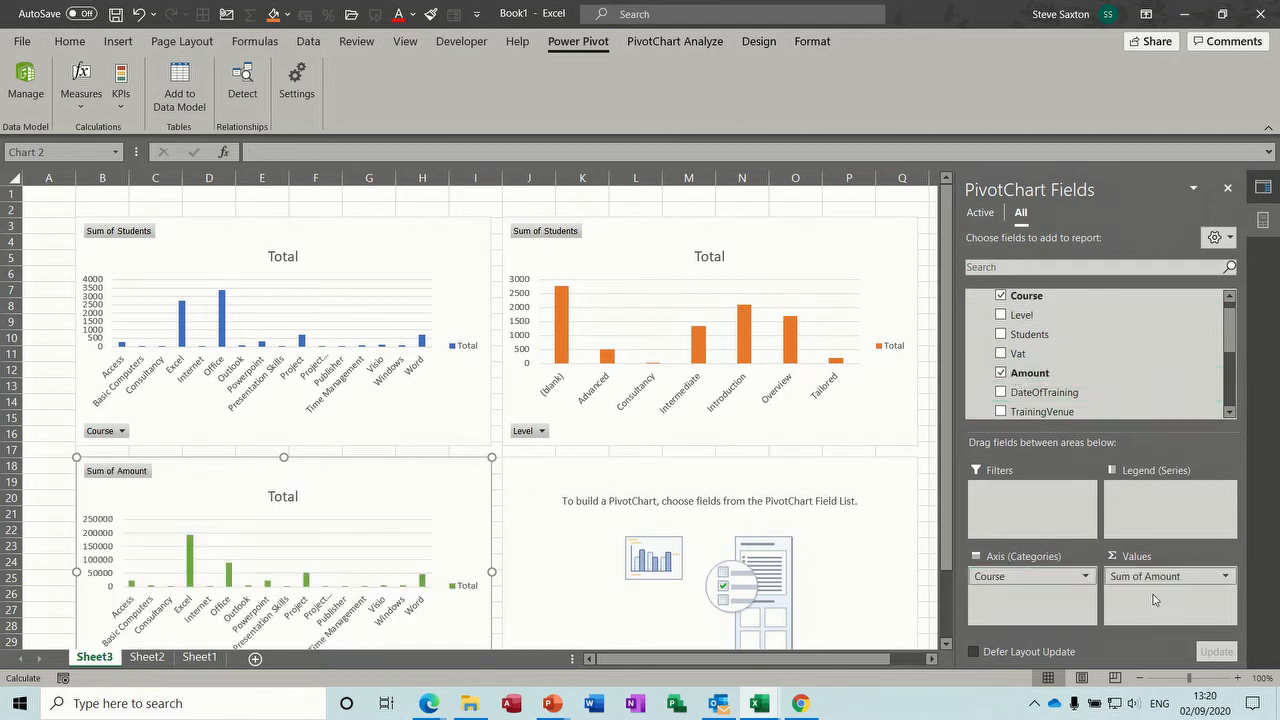
# Build the lower-right PivotChart with Sector as the axis category and Sum of Students as the value.
pyautogui.click(543, 522)
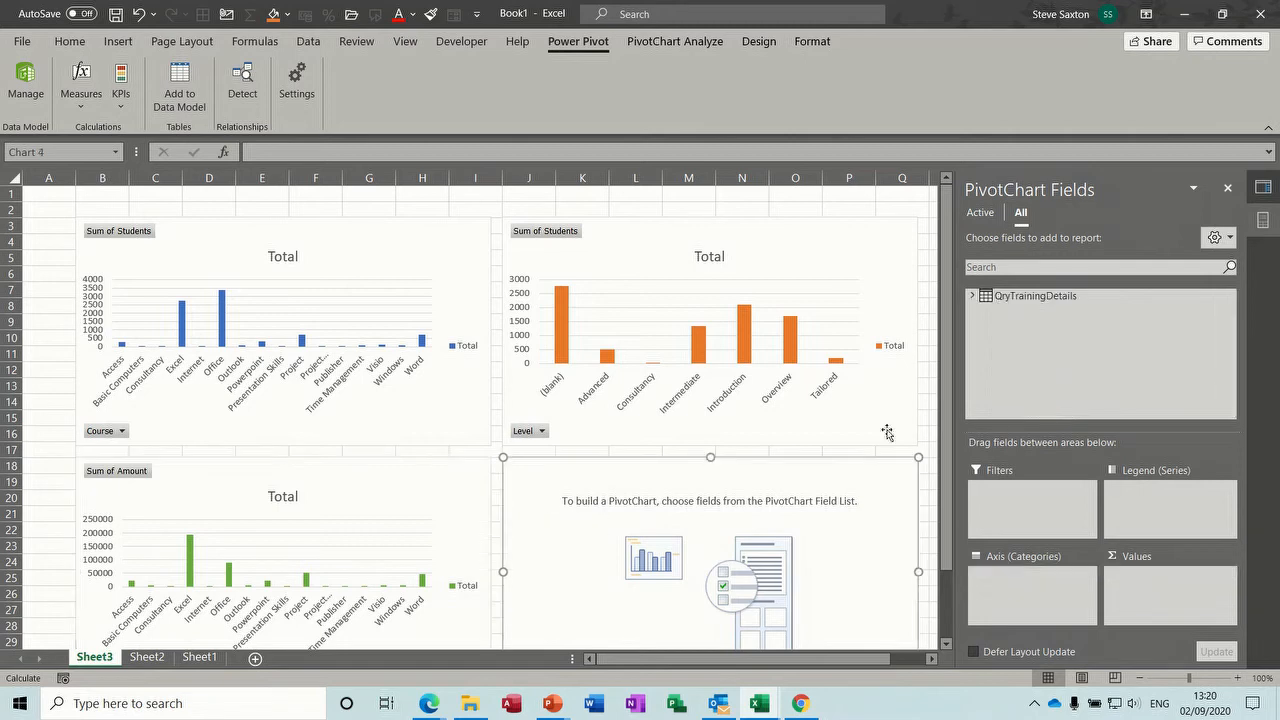
pyautogui.click(974, 298)
pyautogui.moveTo(1229, 336); pyautogui.dragTo(1233, 395)
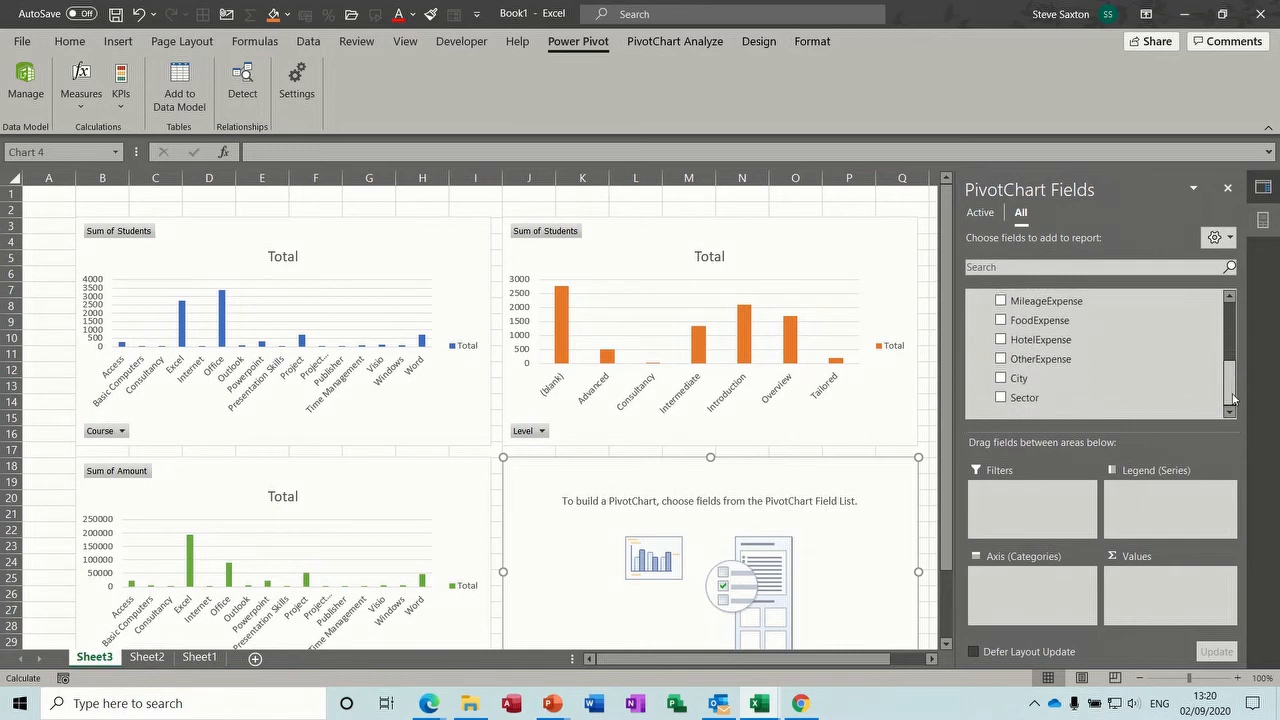
pyautogui.moveTo(1032, 398); pyautogui.dragTo(1018, 578)
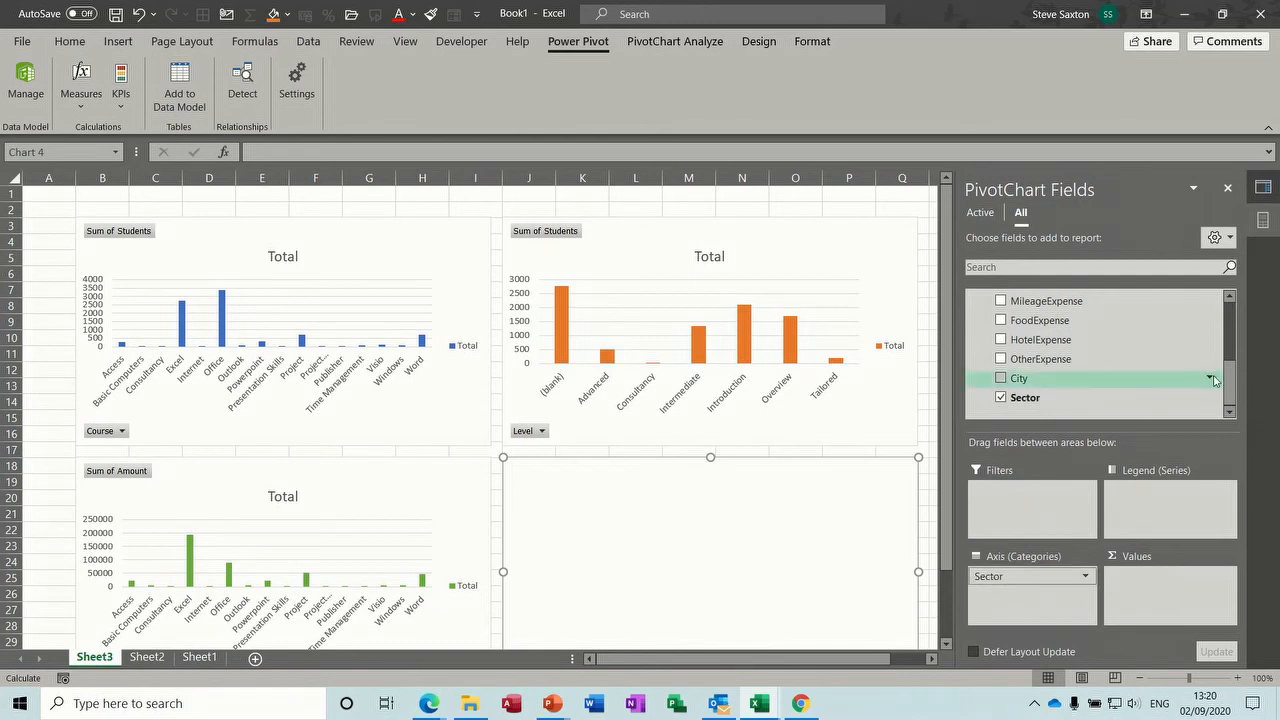
pyautogui.moveTo(1231, 382); pyautogui.dragTo(1231, 318)
pyautogui.moveTo(1070, 346); pyautogui.dragTo(1139, 577)
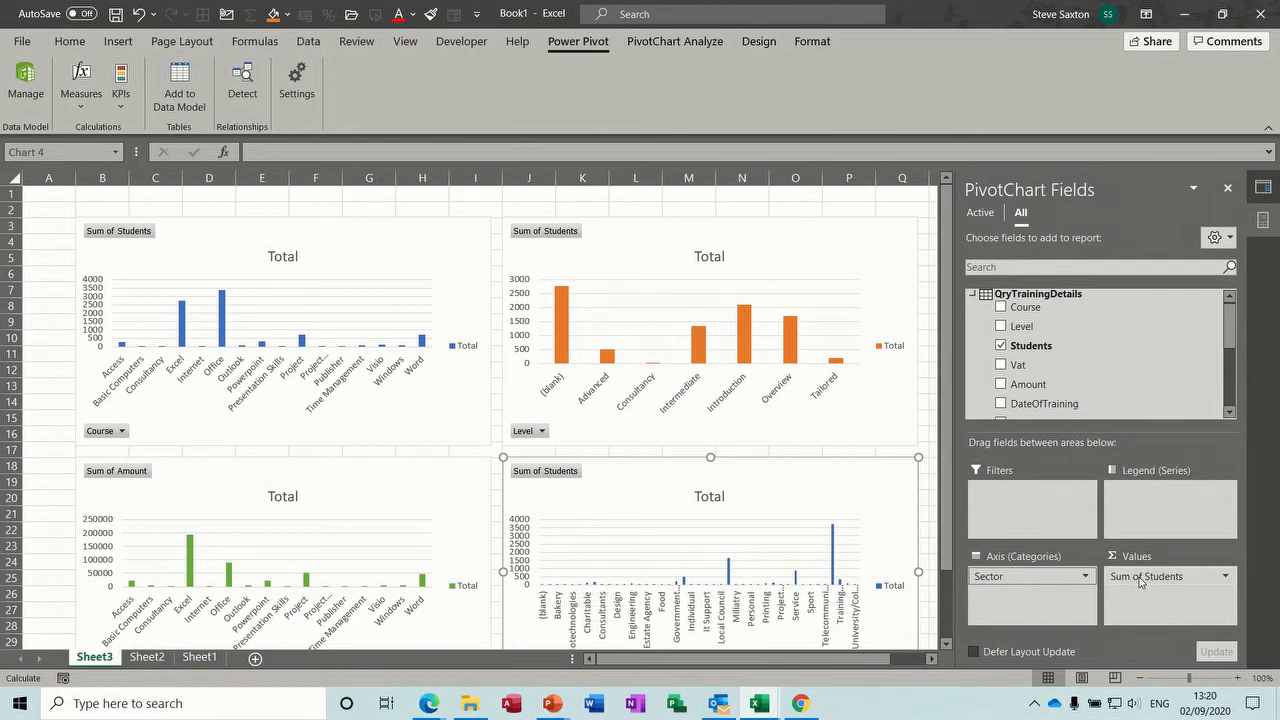
# Try Sector as the legend series of the lower-right chart, and return it to the axis categories.
pyautogui.moveTo(1033, 576); pyautogui.dragTo(1126, 505)
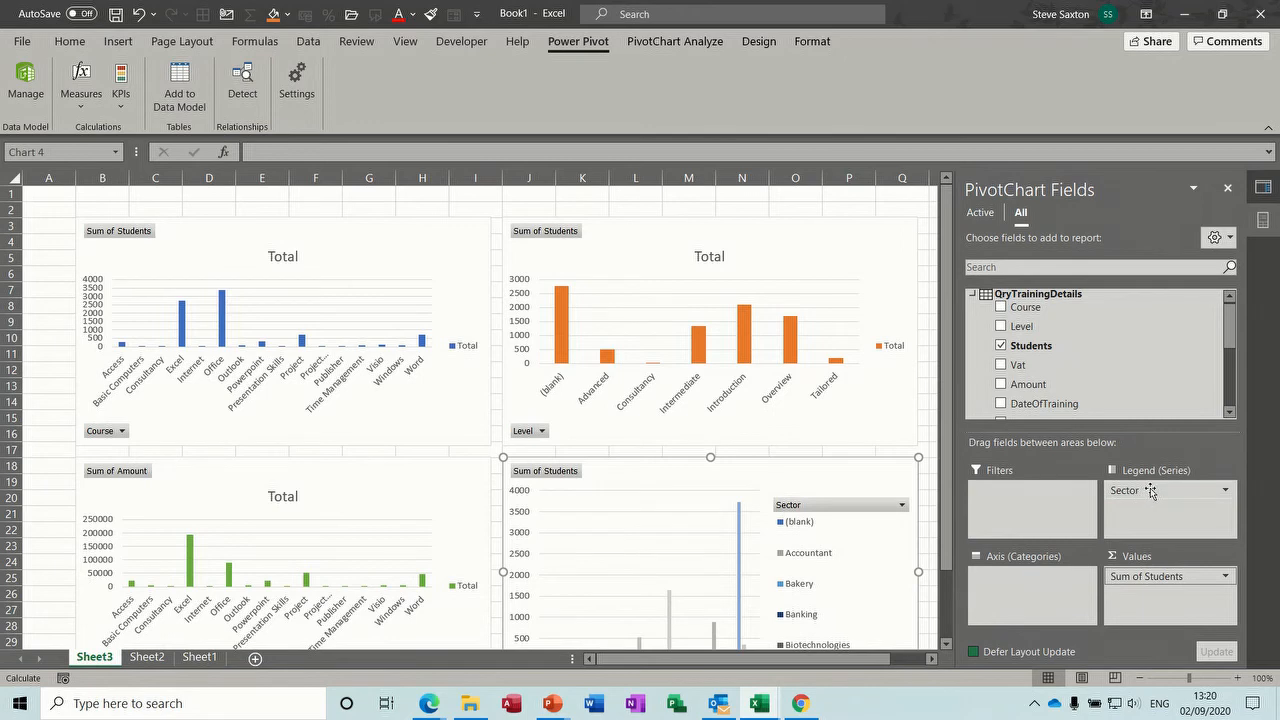
pyautogui.moveTo(946, 518); pyautogui.dragTo(950, 584)
pyautogui.moveTo(1146, 490); pyautogui.dragTo(1028, 582)
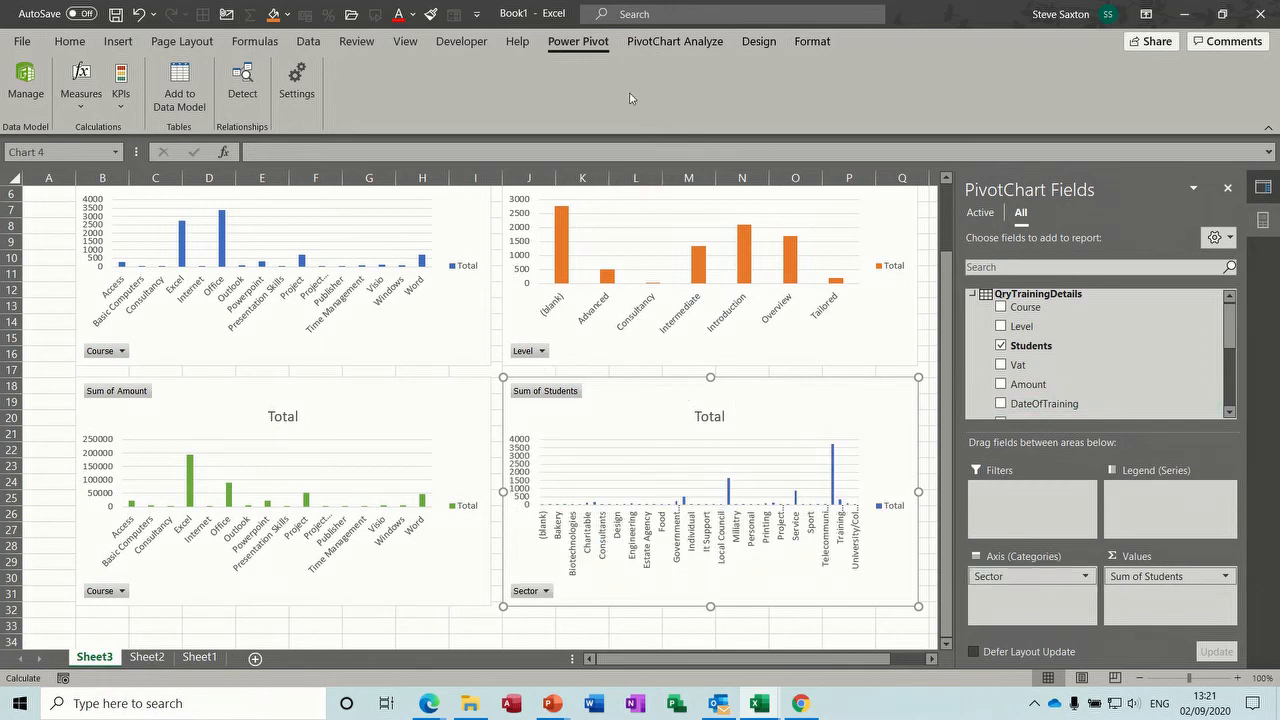
# Return to the training data on Sheet2 and reopen the QryTrainingDetails query for editing.
pyautogui.click(308, 41)
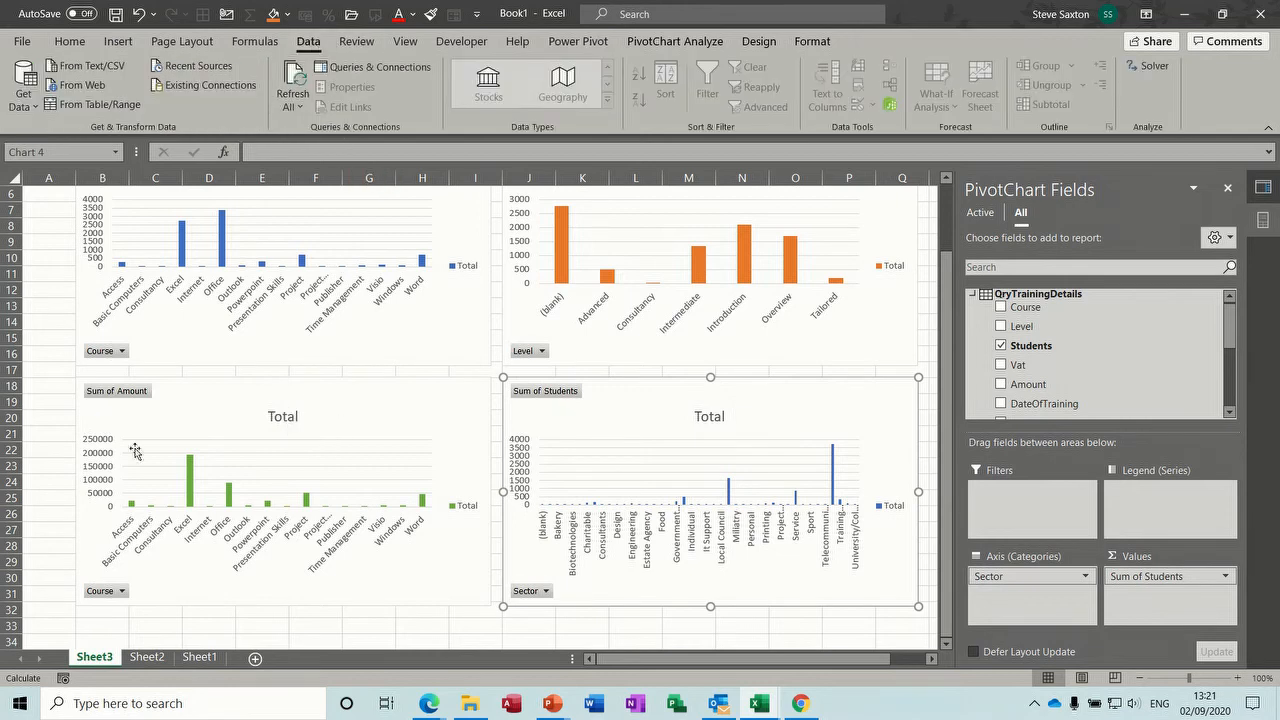
pyautogui.click(147, 657)
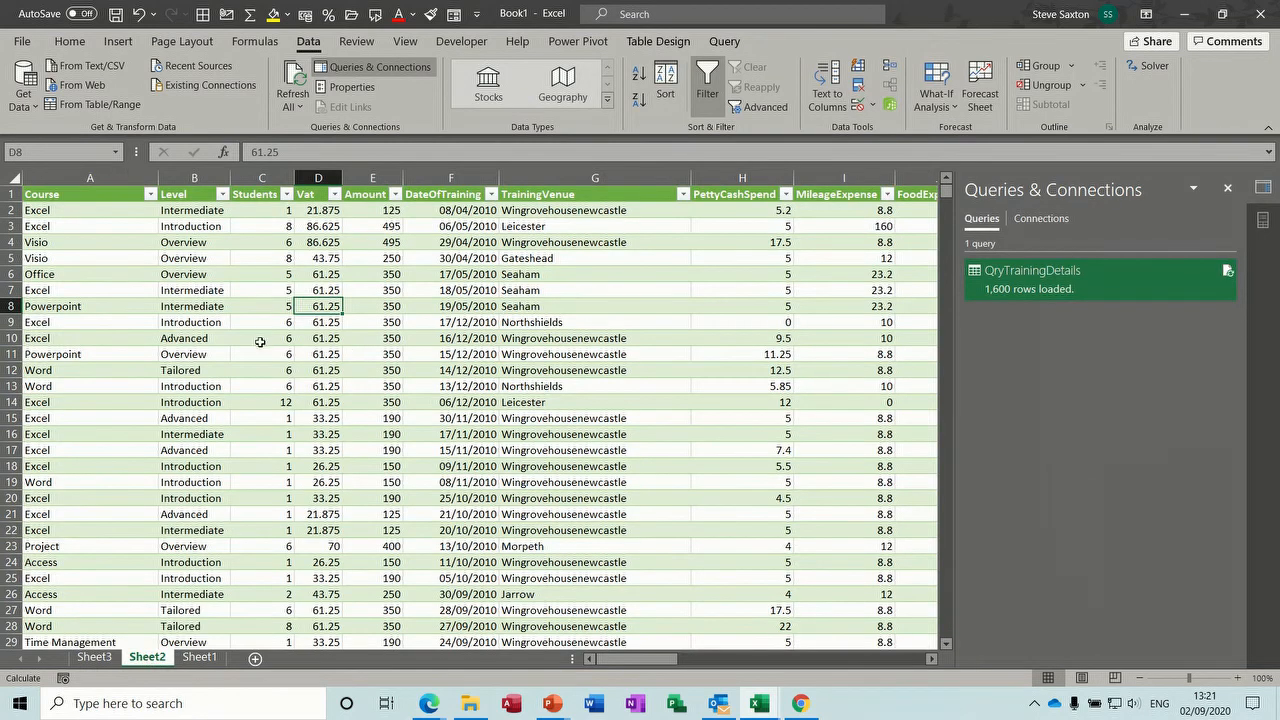
pyautogui.click(409, 338)
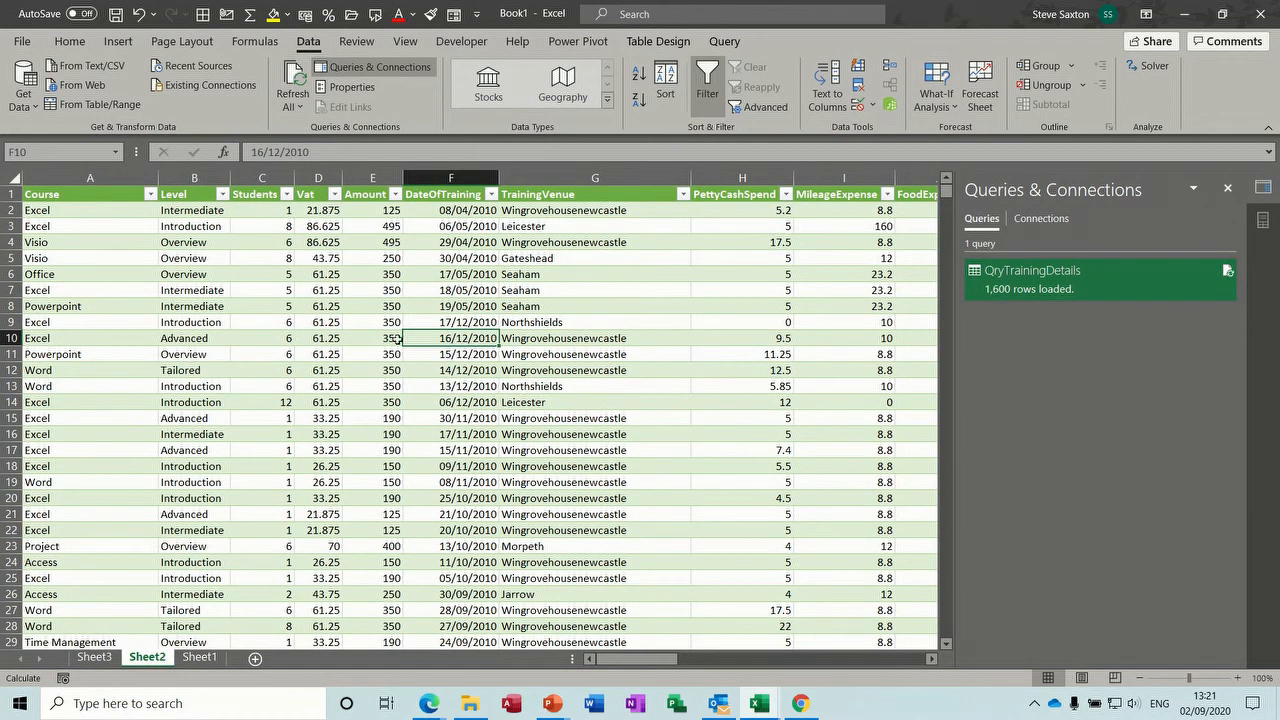
pyautogui.rightClick(1064, 292)
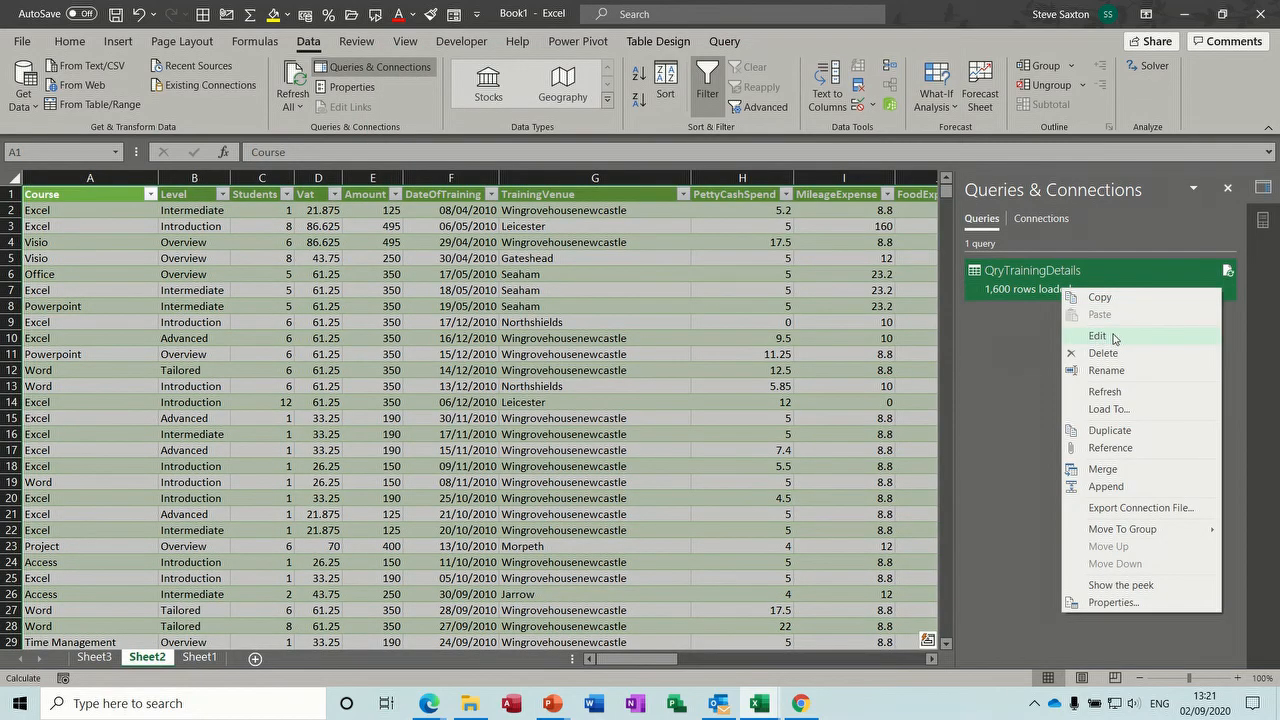